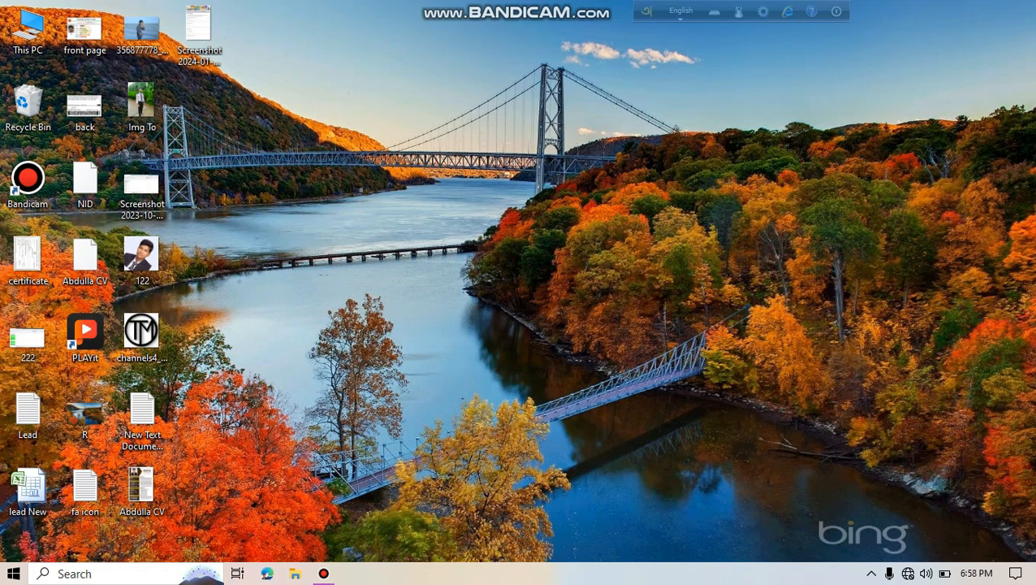
Check the computer's Wi-Fi connection status.
click(908, 574)
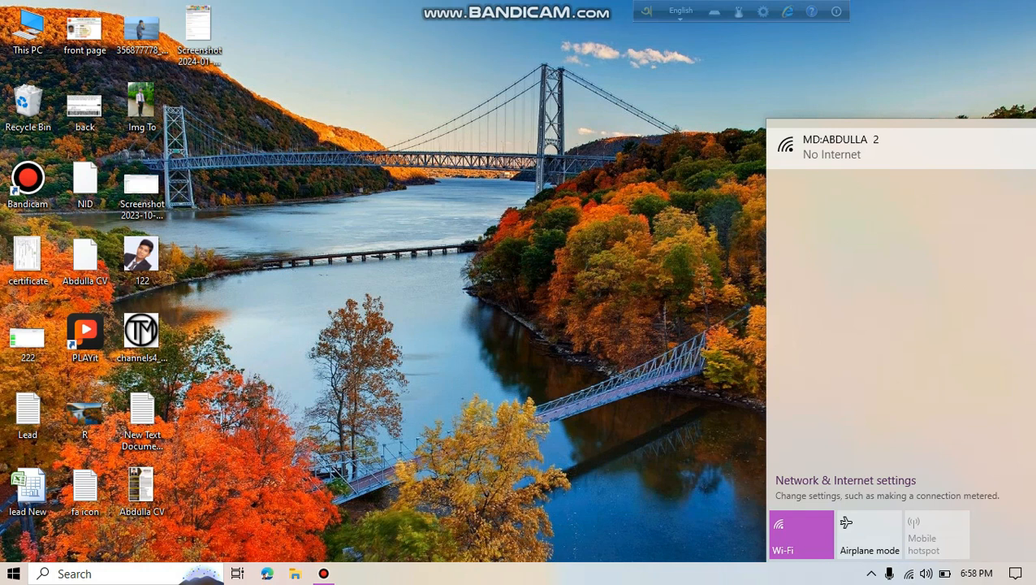
right_click(567, 237)
key(Escape)
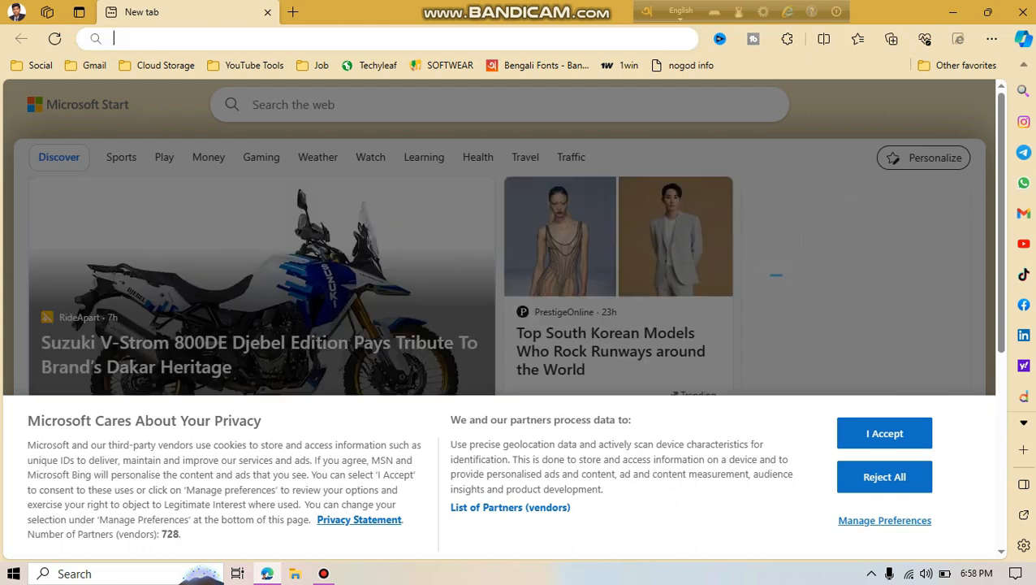
Switch to Microsoft Edge and search the web for "Google From".
click(243, 38)
text(Google From)
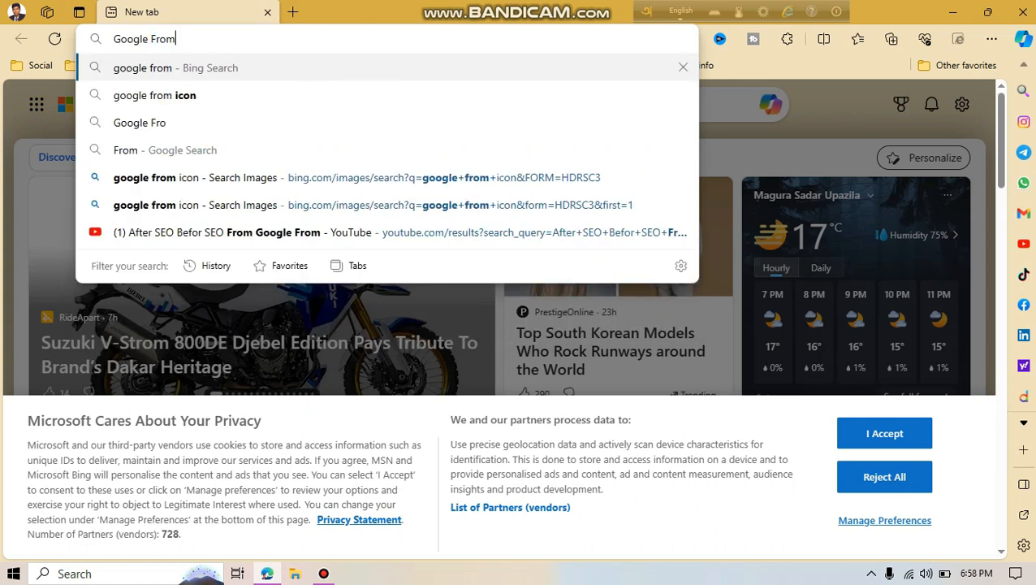
key(Return)
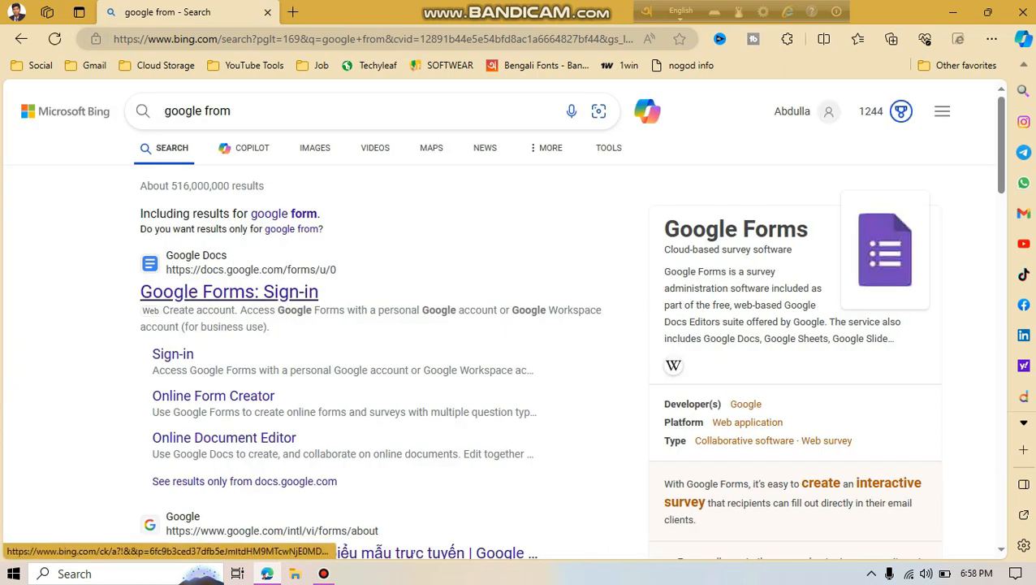
Open the "Google Forms: Sign-in" search result in a new tab and switch to it.
right_click(193, 291)
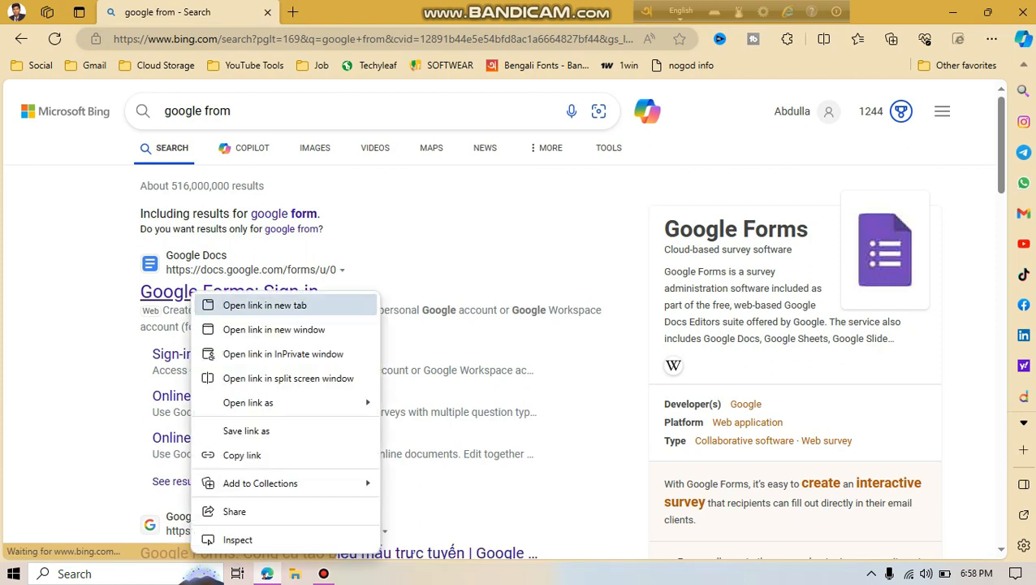
click(213, 304)
click(351, 12)
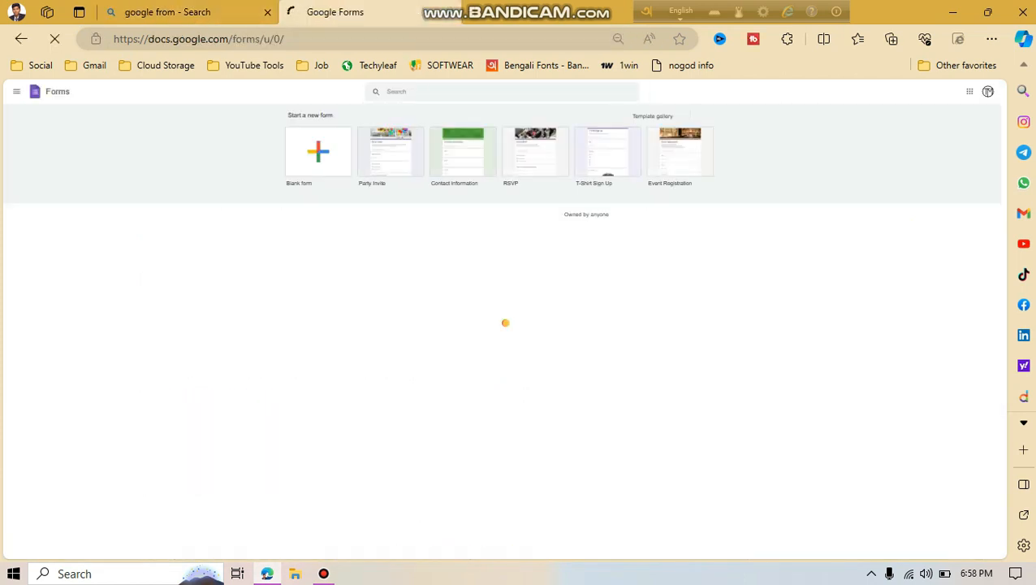
key(ctrl+plus)
key(ctrl+plus)
key(ctrl+plus)
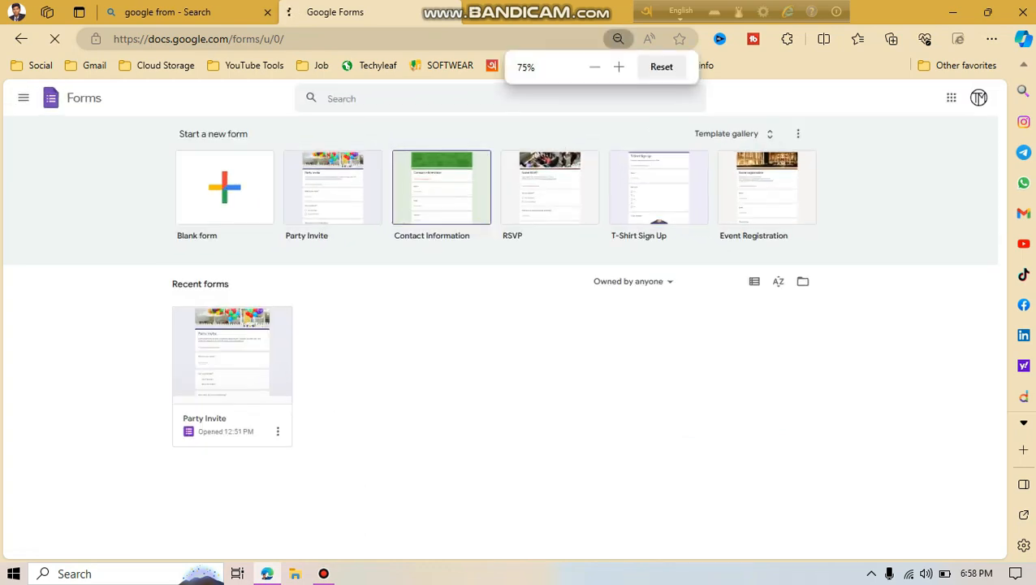
key(ctrl+plus)
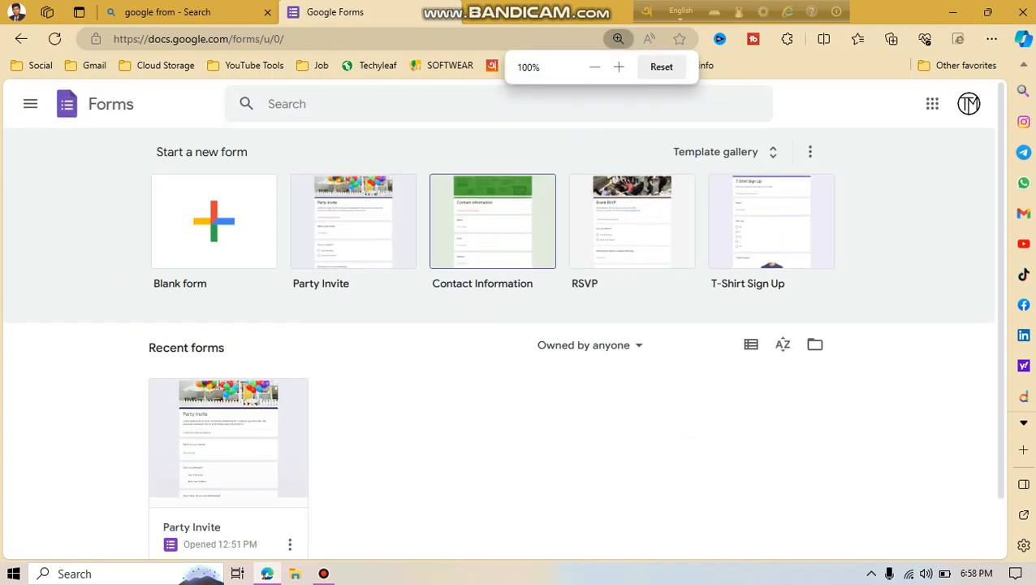
Open a form from the RSVP template and dismiss the "Style your text" tip.
scroll(498, 343, down, 2)
scroll(498, 343, up, 2)
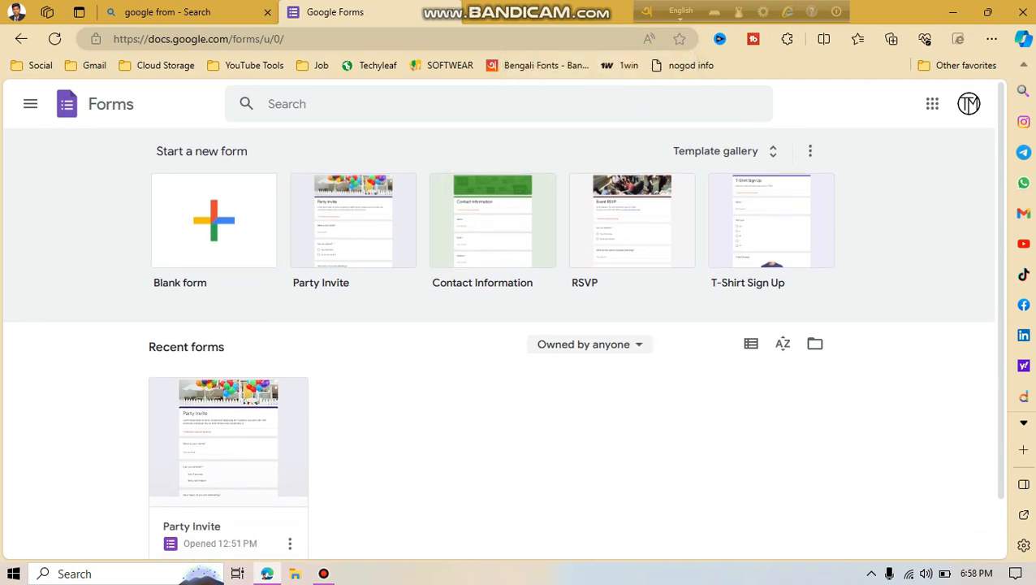
scroll(498, 343, down, 1)
scroll(498, 343, up, 1)
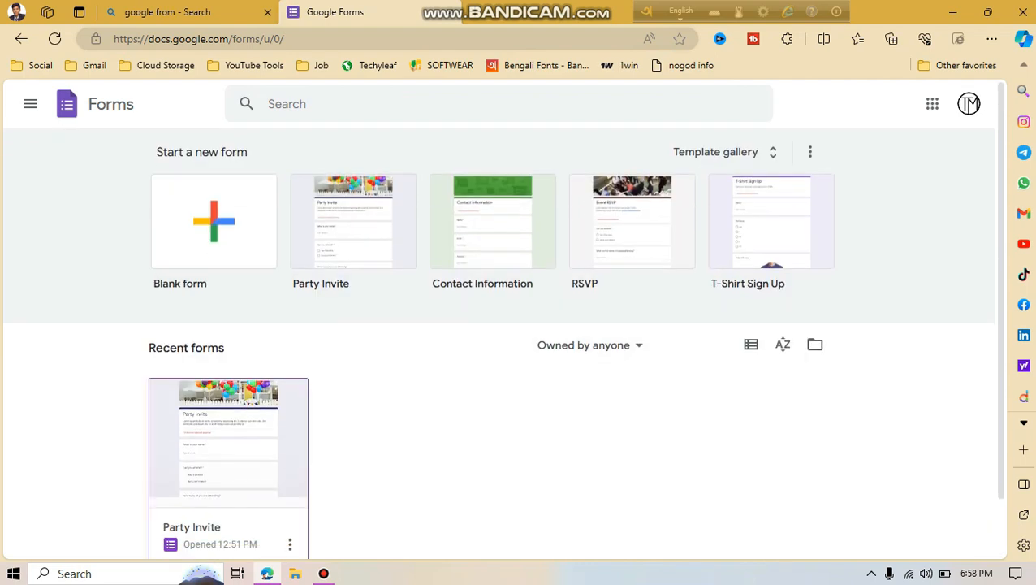
scroll(229, 455, down, 1)
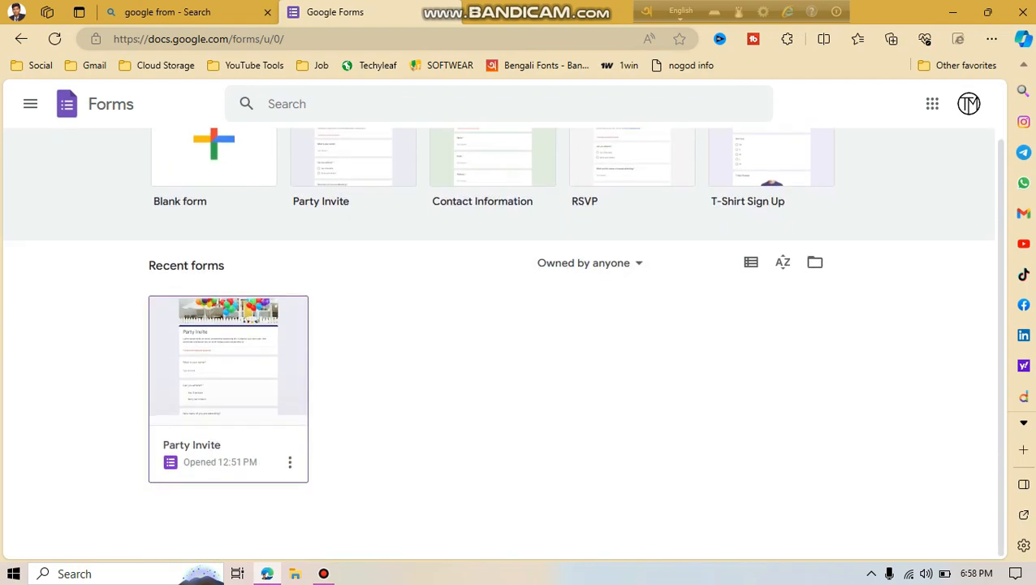
scroll(228, 455, up, 1)
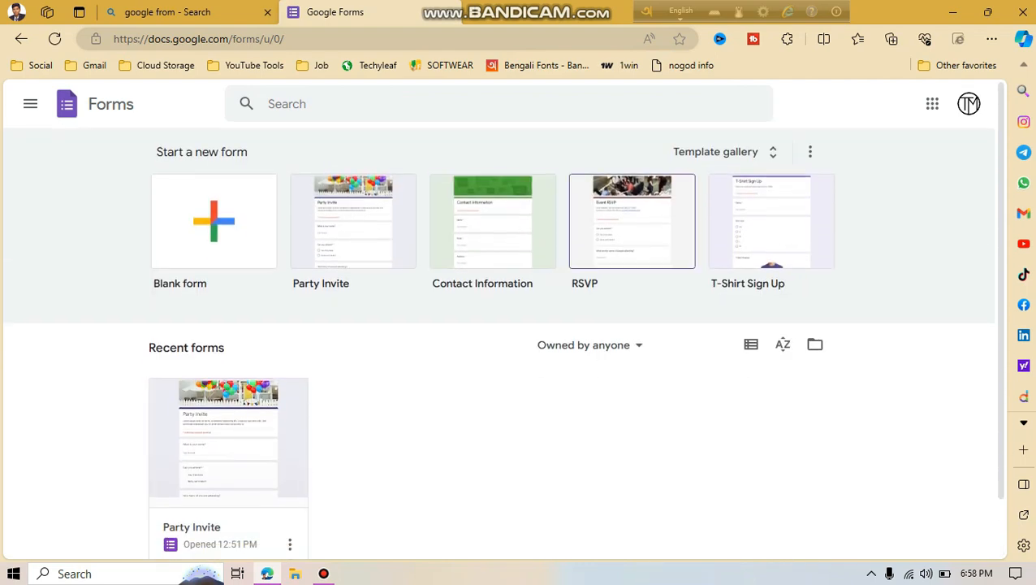
right_click(620, 197)
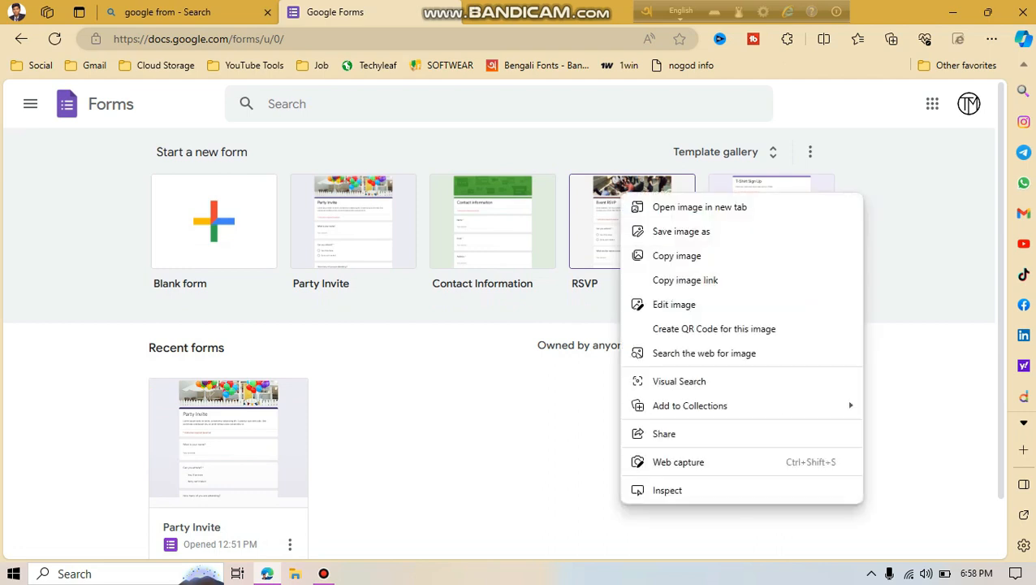
click(658, 230)
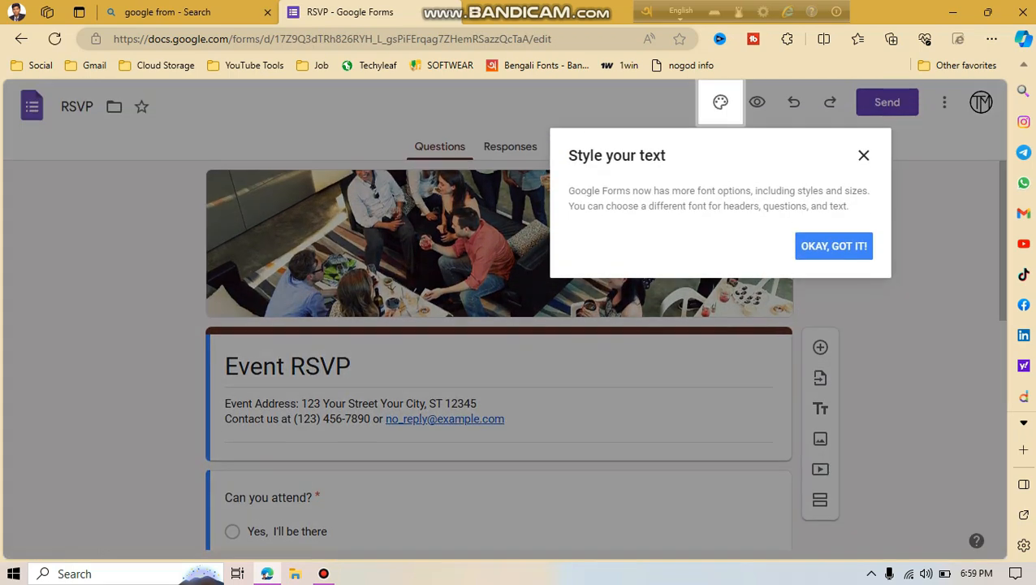
click(834, 246)
Review the RSVP template's header and questions down to the comments field, and return to the Google Forms home page.
scroll(604, 348, down, 1)
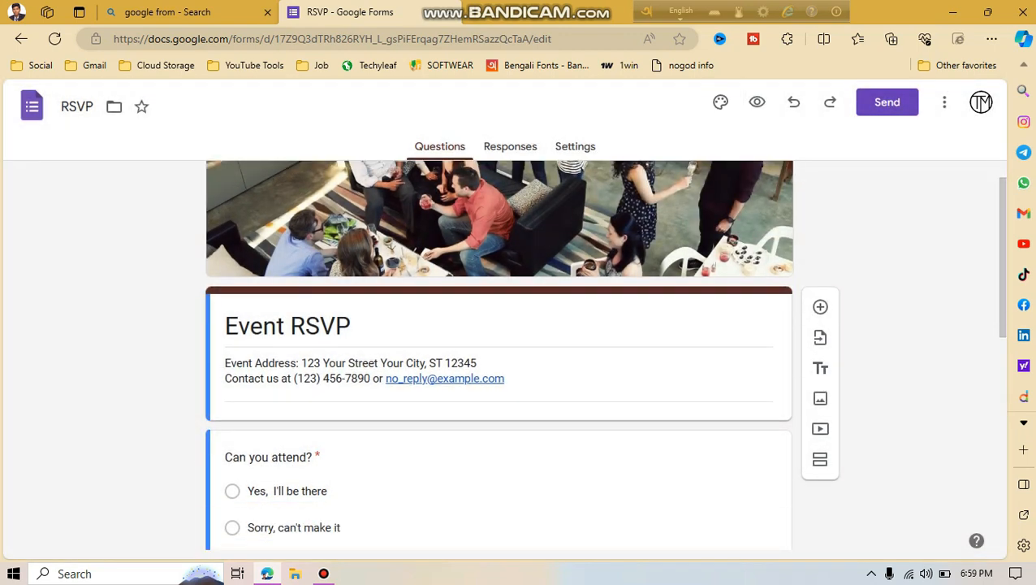
scroll(498, 354, down, 3)
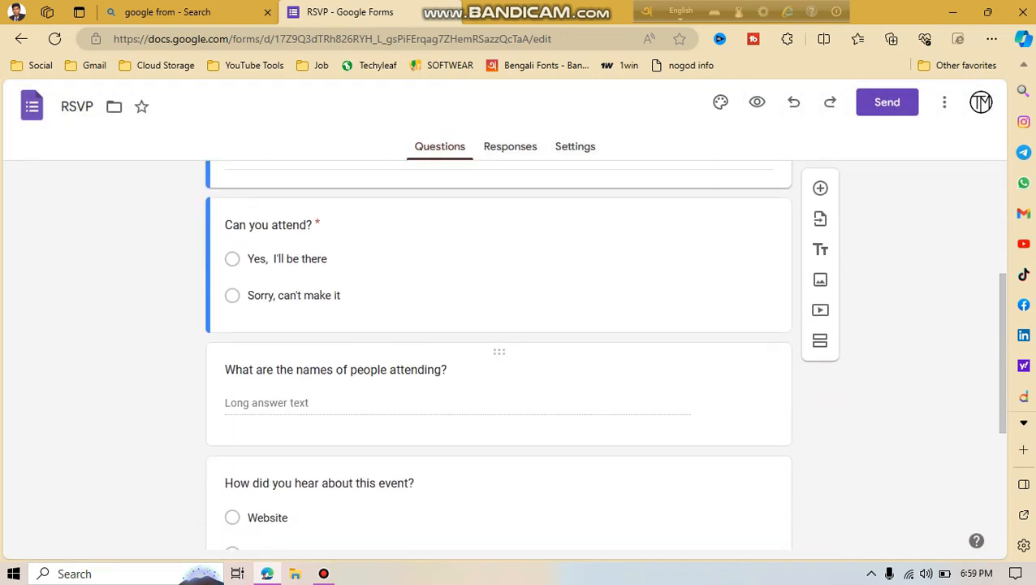
scroll(499, 353, down, 3)
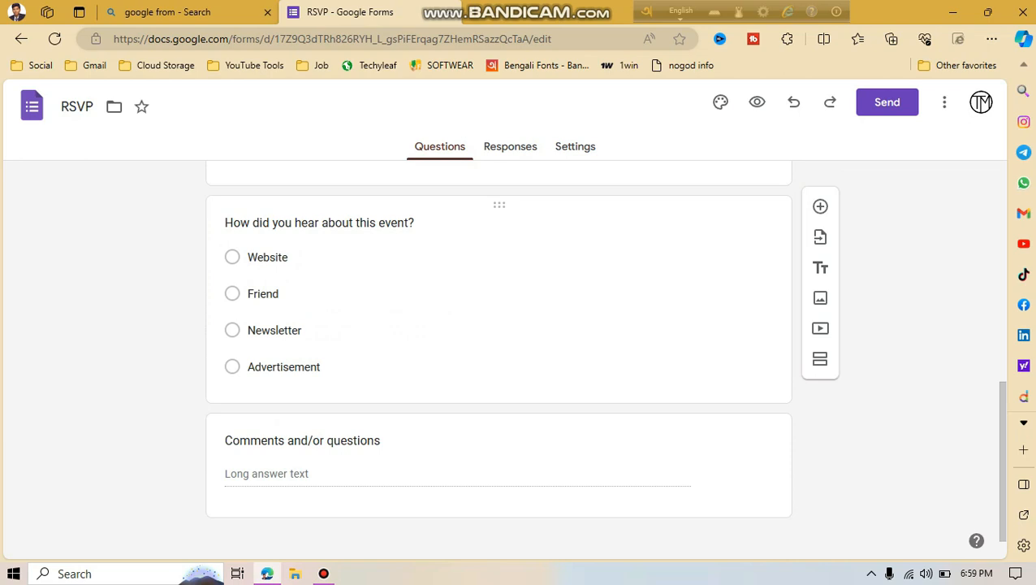
scroll(499, 354, up, 6)
scroll(499, 354, down, 3)
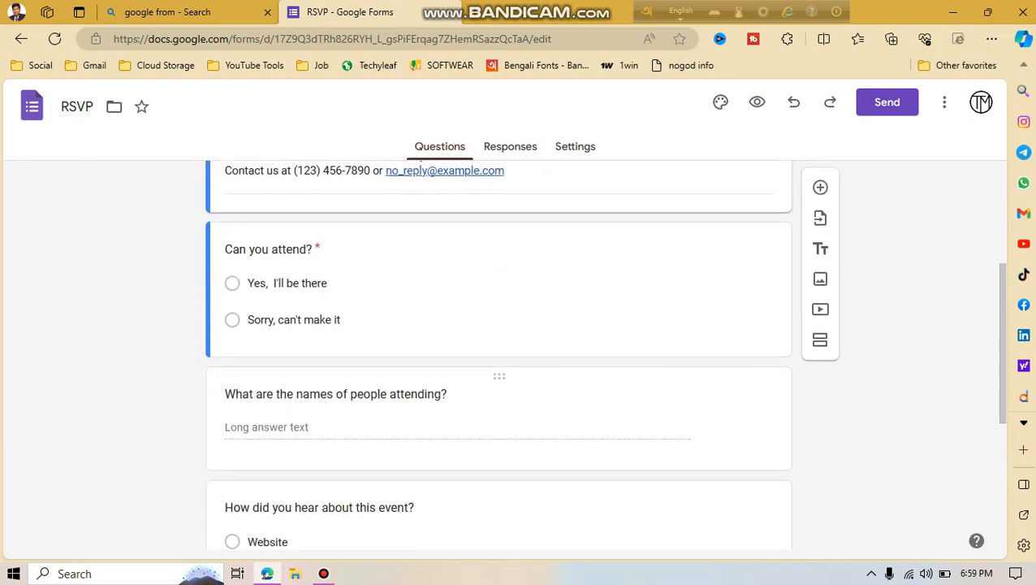
scroll(498, 407, down, 1)
scroll(498, 353, up, 3)
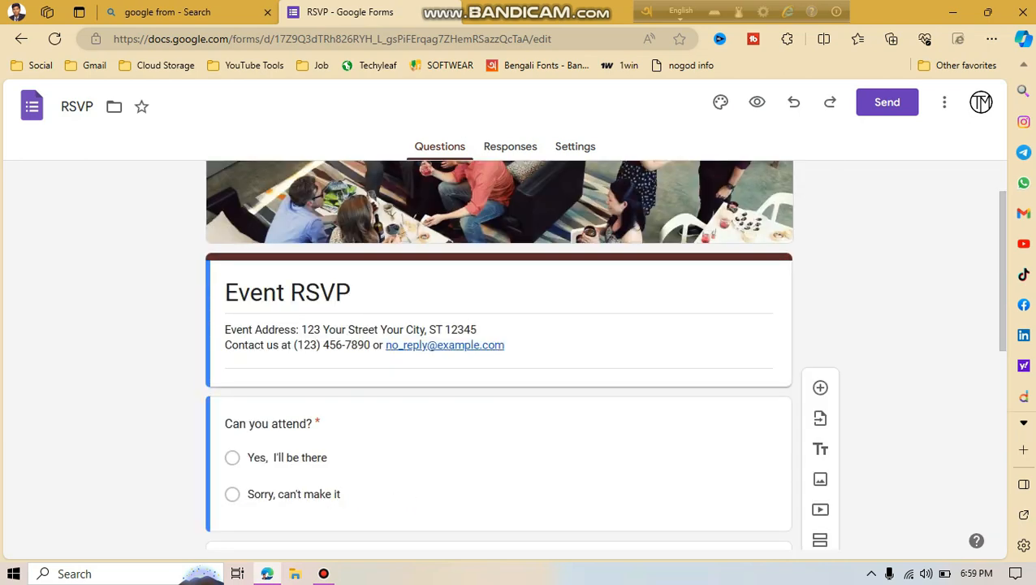
scroll(499, 354, down, 4)
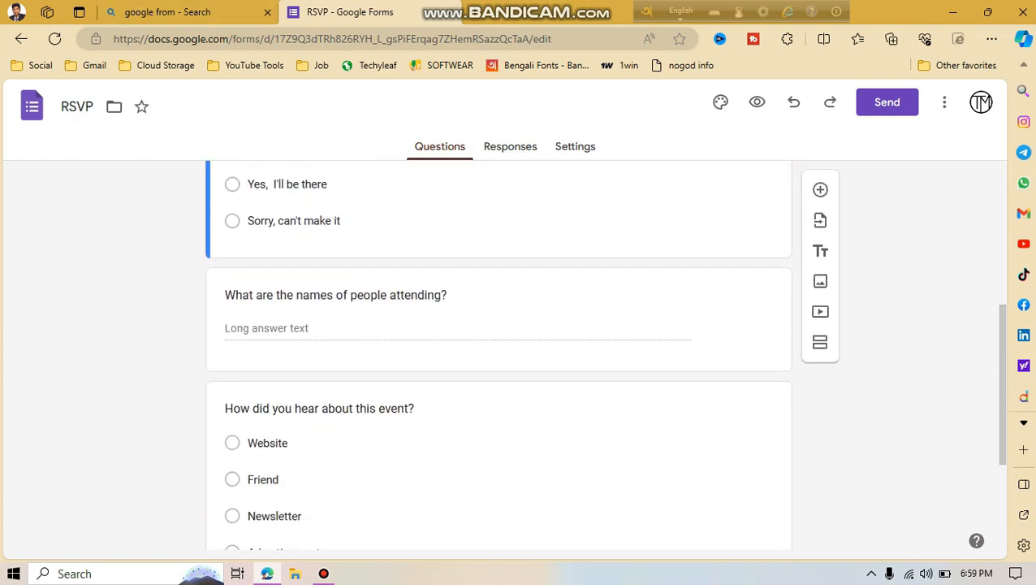
click(22, 39)
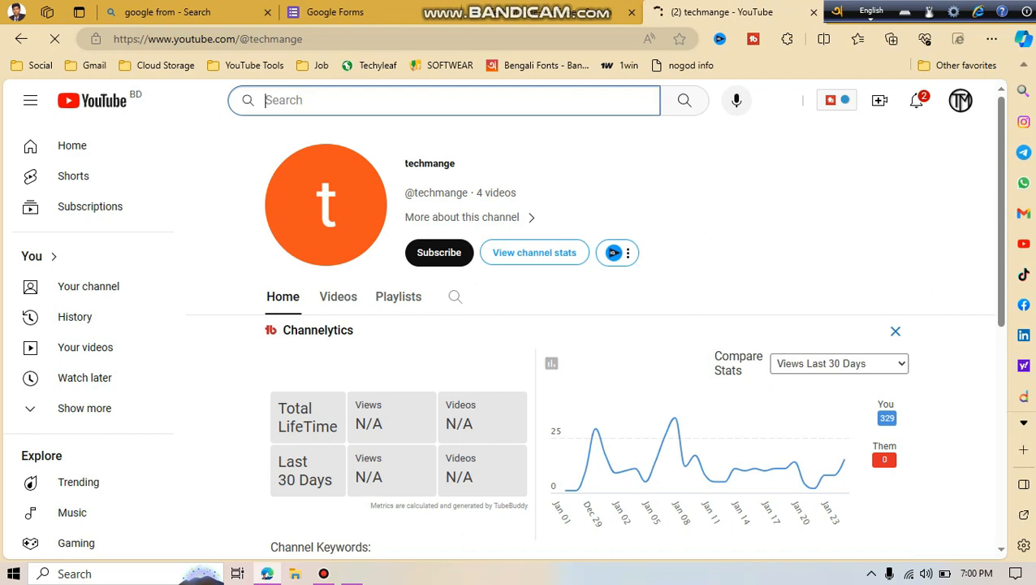
Search YouTube for "Tech Manage".
text(Tech)
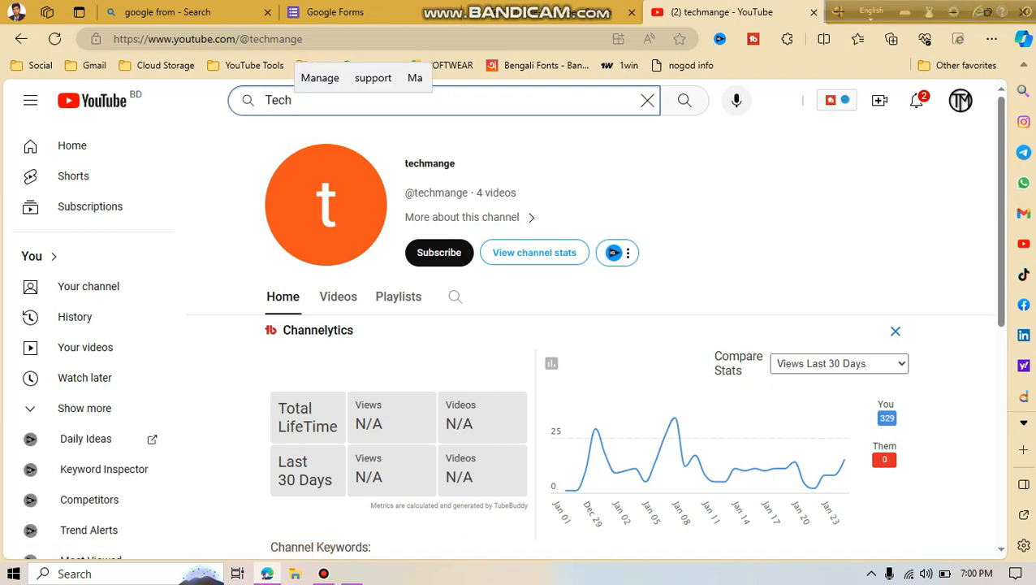
text( MAnage)
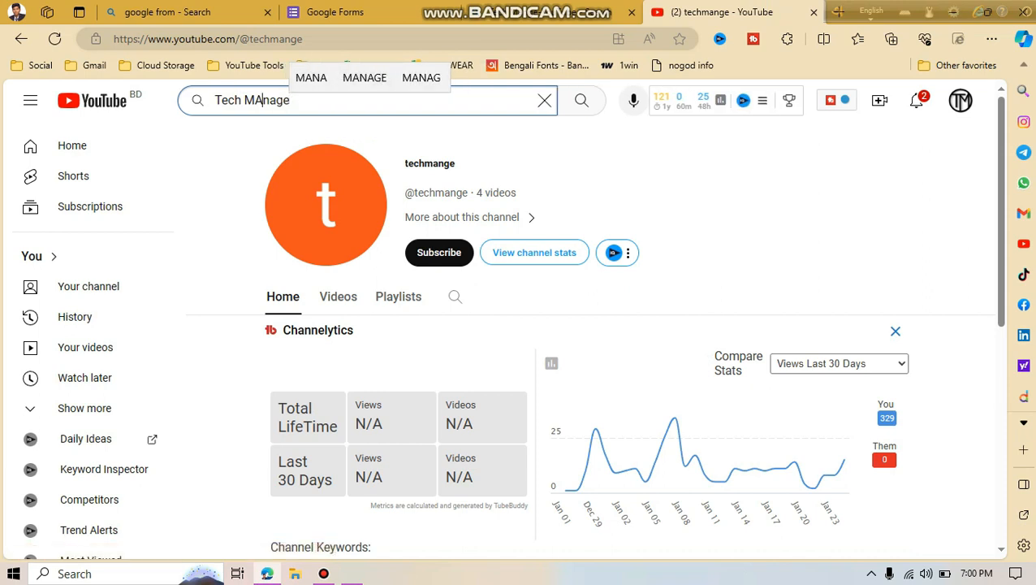
key(BackSpace)
key(BackSpace)
key(BackSpace)
key(BackSpace)
key(BackSpace)
text(anage)
key(Return)
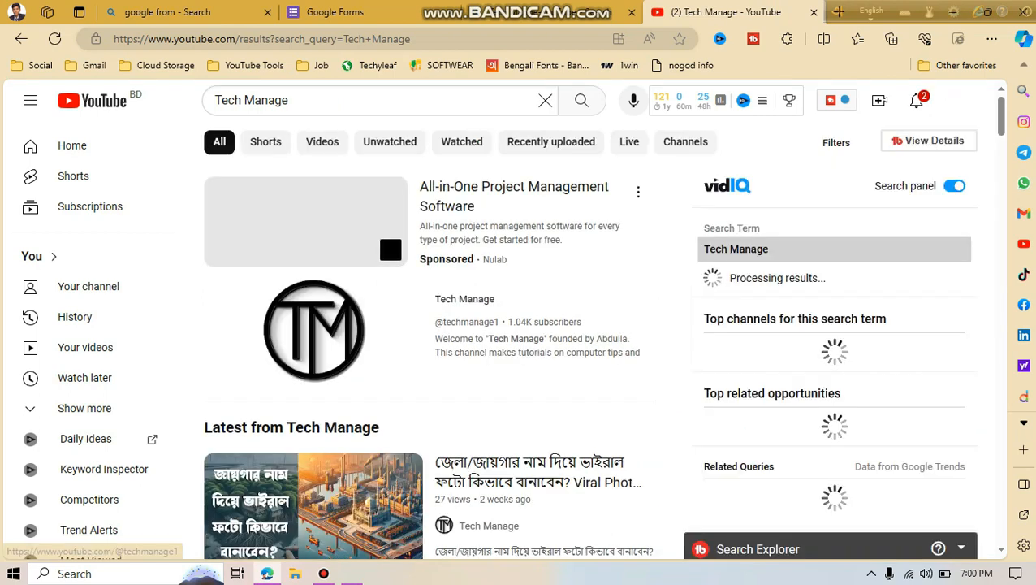
Open the Tech Manage channel from the search results and look over its home page.
scroll(312, 325, down, 3)
scroll(465, 315, up, 3)
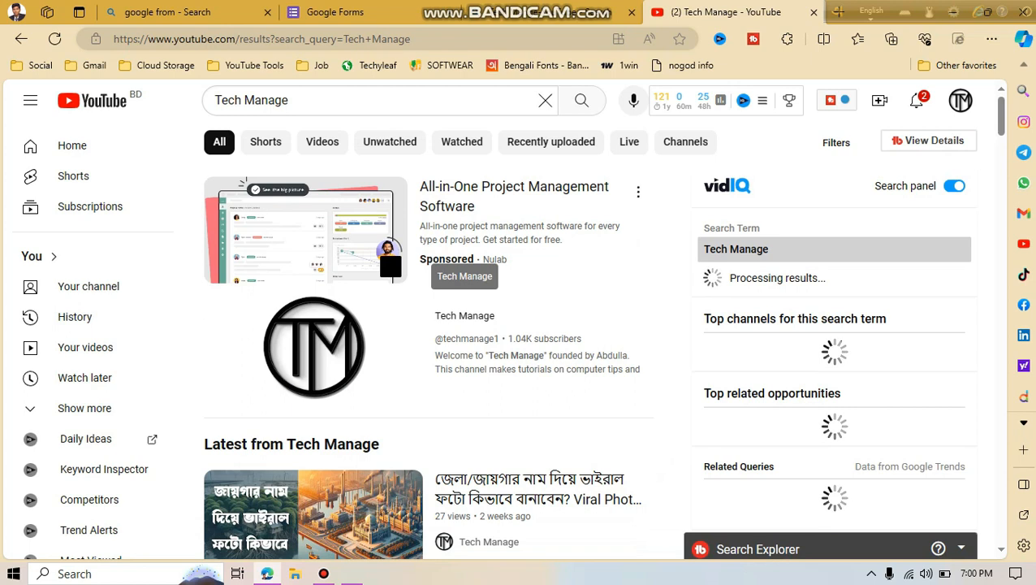
click(465, 316)
scroll(465, 319, down, 3)
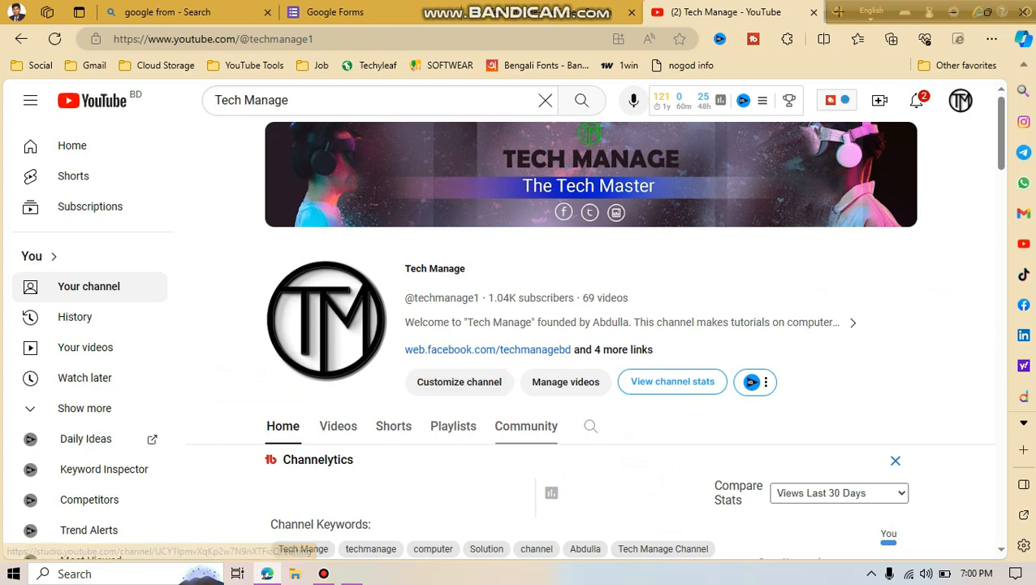
scroll(459, 382, down, 3)
scroll(591, 337, up, 3)
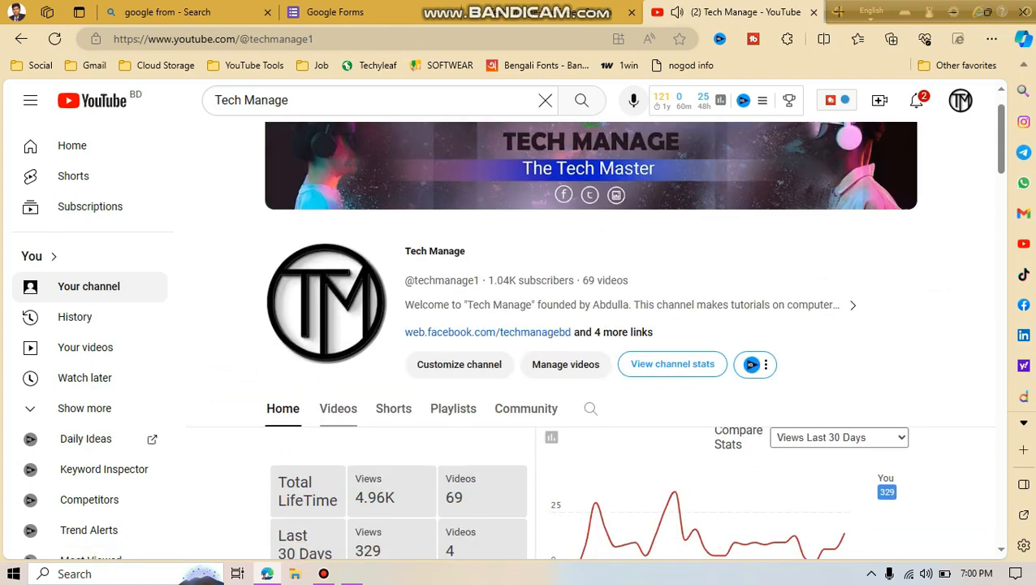
scroll(590, 337, down, 3)
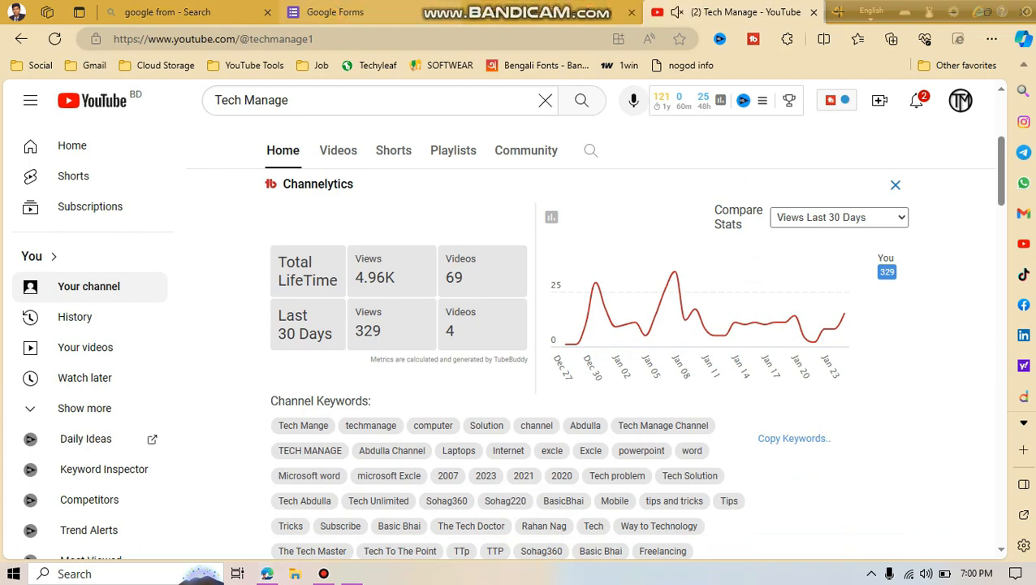
Return to Google Forms and create a new blank form.
click(336, 13)
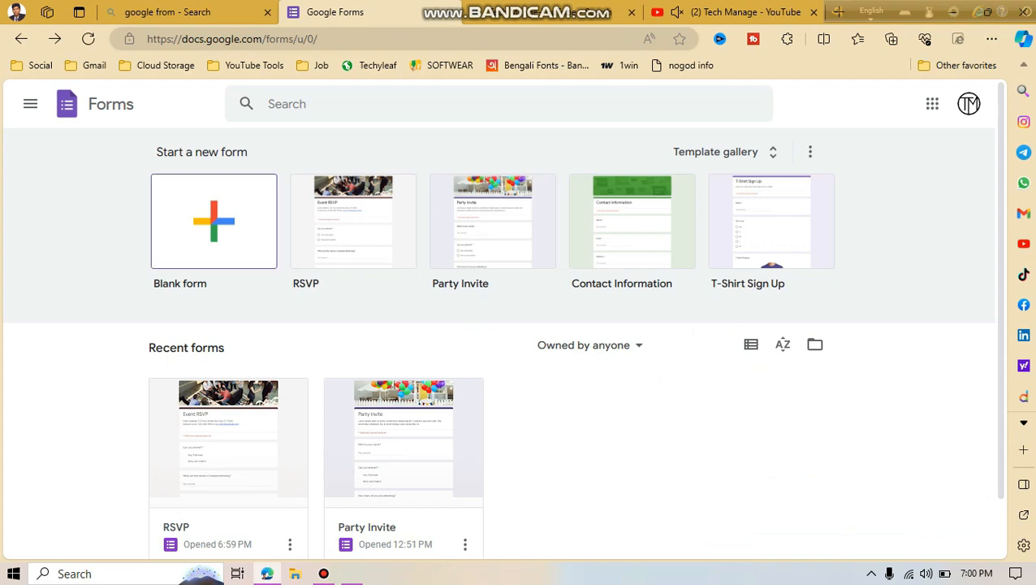
click(214, 221)
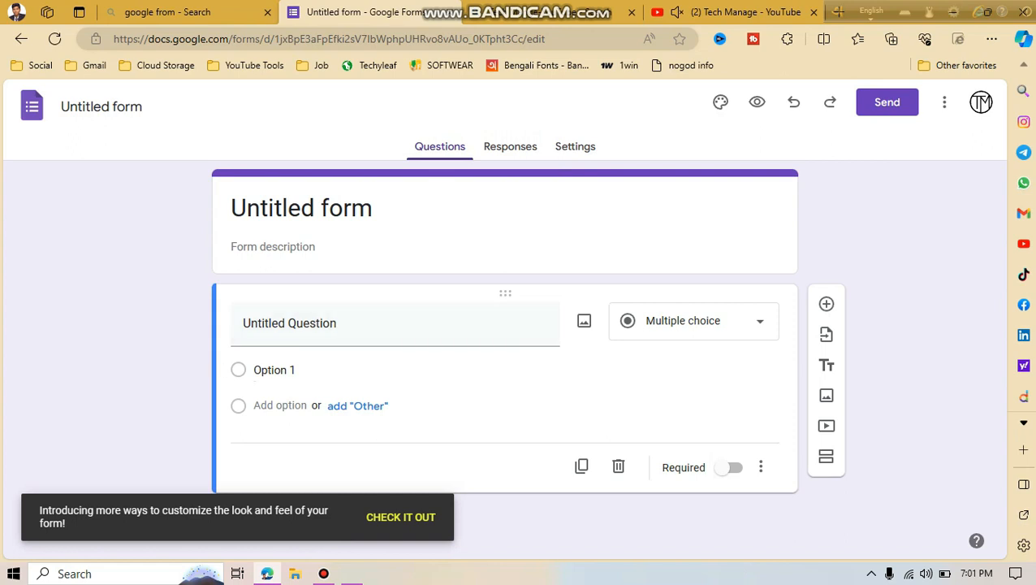
scroll(504, 358, down, 2)
scroll(504, 357, up, 2)
scroll(503, 365, down, 2)
scroll(503, 366, up, 2)
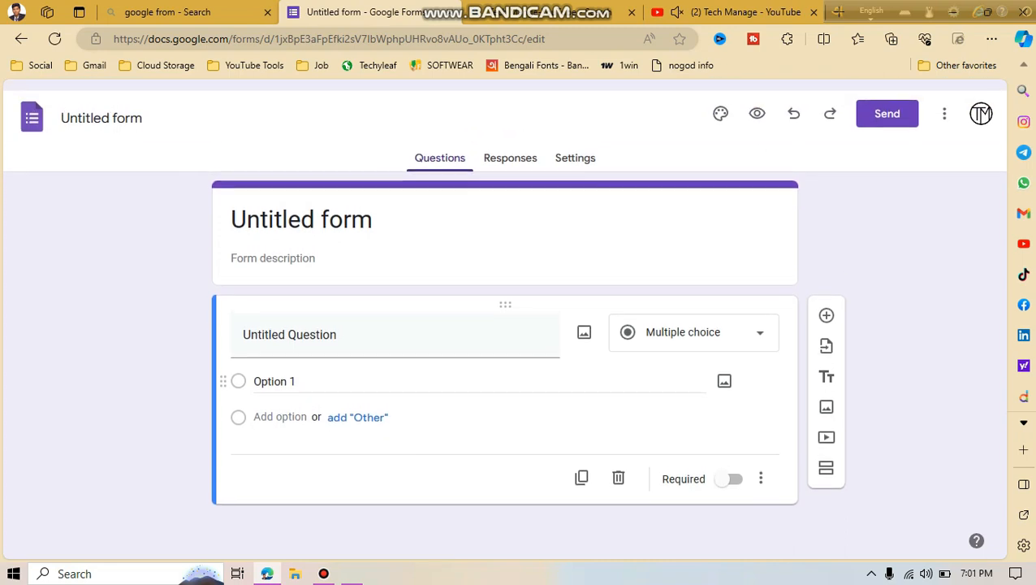
Replace the form's default title with "Contact information".
click(351, 209)
triple_click(352, 209)
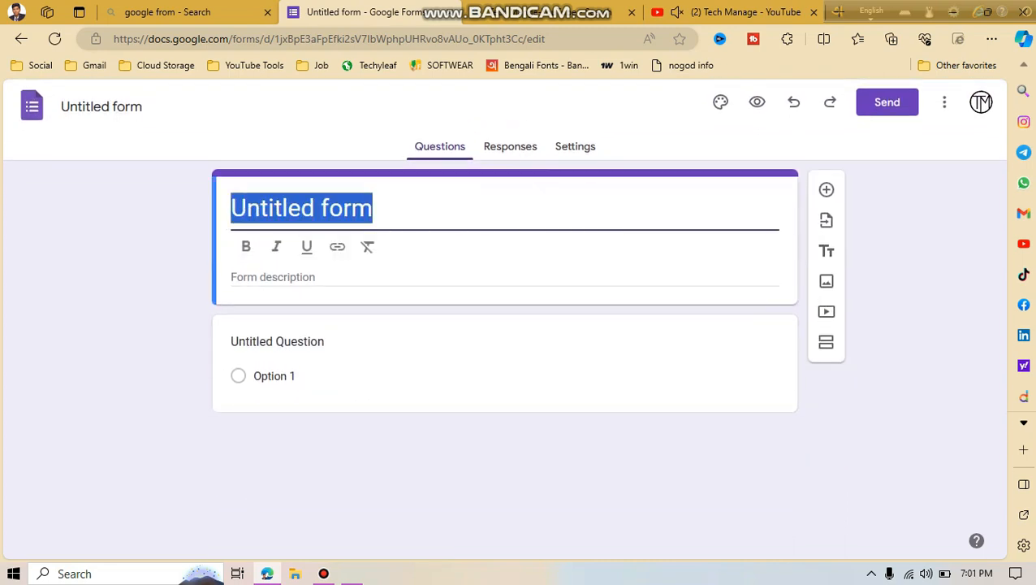
key(BackSpace)
key(ctrl+z)
text(C)
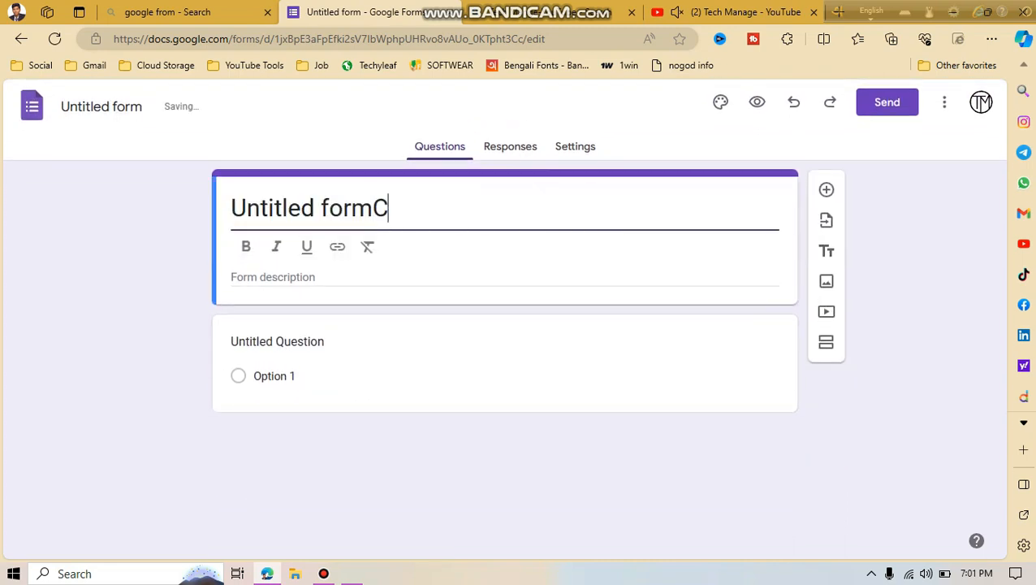
text(on)
key(ctrl+a)
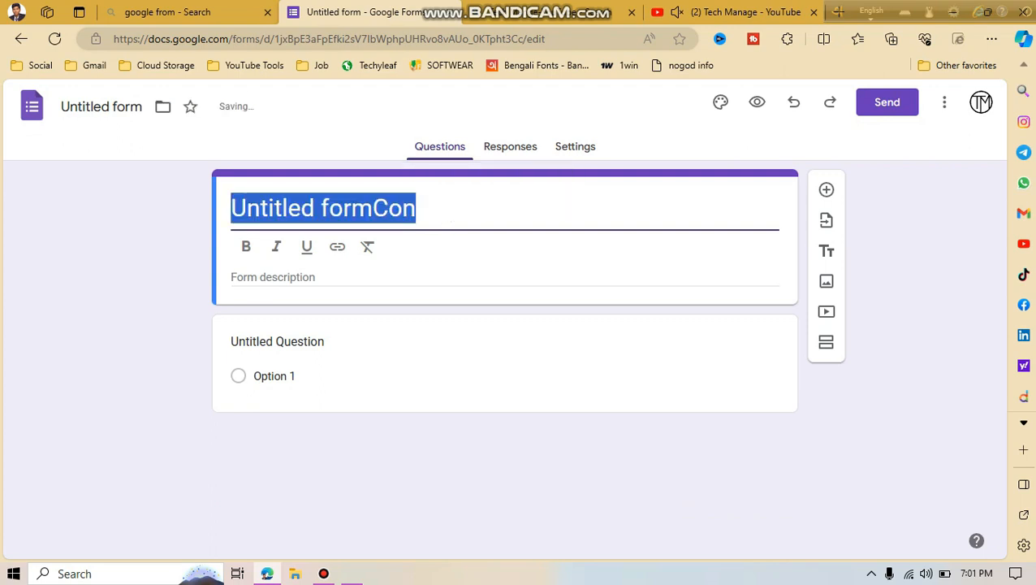
key(BackSpace)
text(Con)
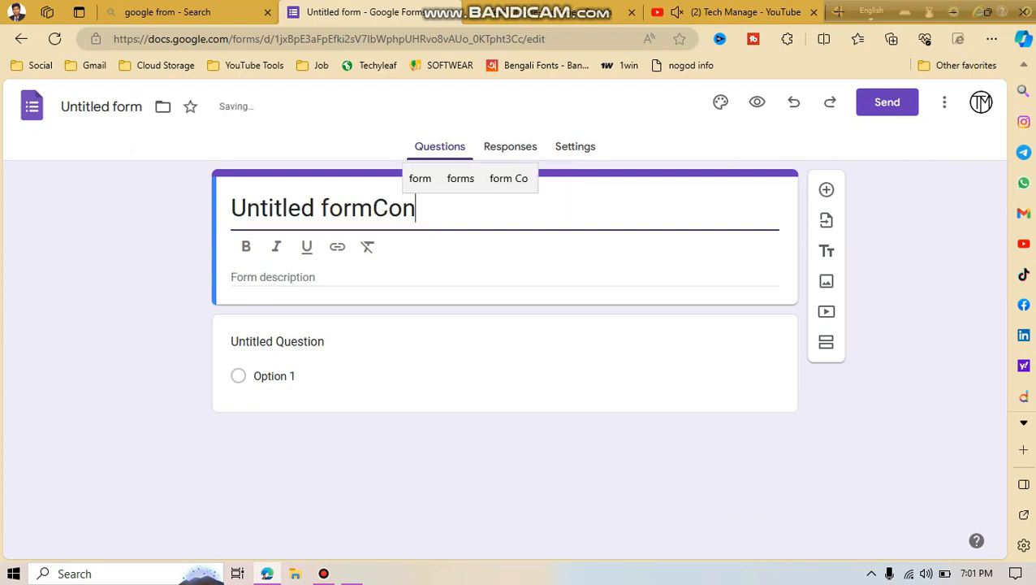
key(BackSpace)
key(BackSpace)
key(BackSpace)
key(BackSpace)
key(BackSpace)
key(BackSpace)
key(BackSpace)
key(BackSpace)
key(BackSpace)
key(BackSpace)
key(BackSpace)
key(BackSpace)
key(BackSpace)
key(BackSpace)
key(BackSpace)
key(BackSpace)
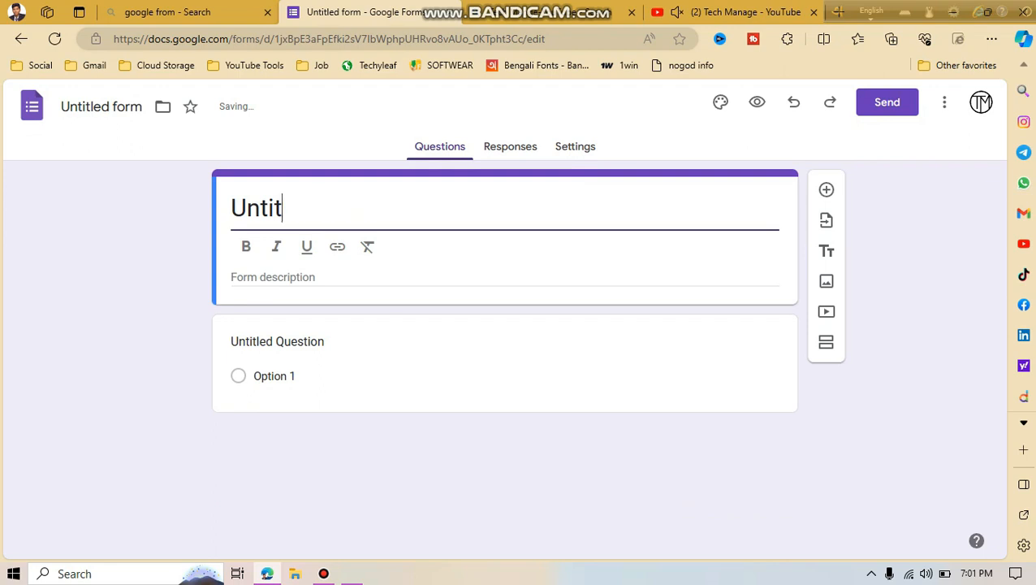
text(C)
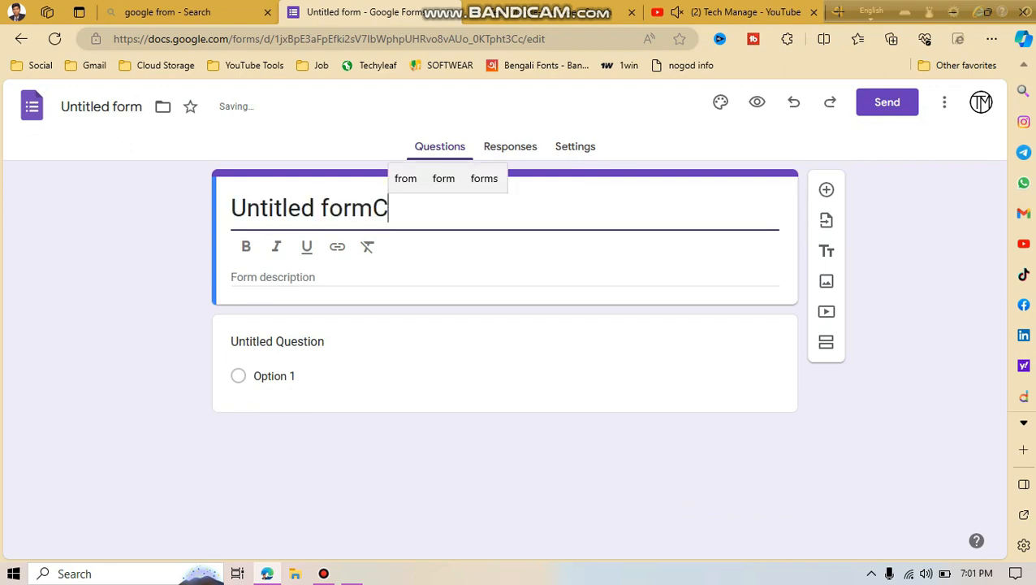
text(oo)
key(BackSpace)
key(BackSpace)
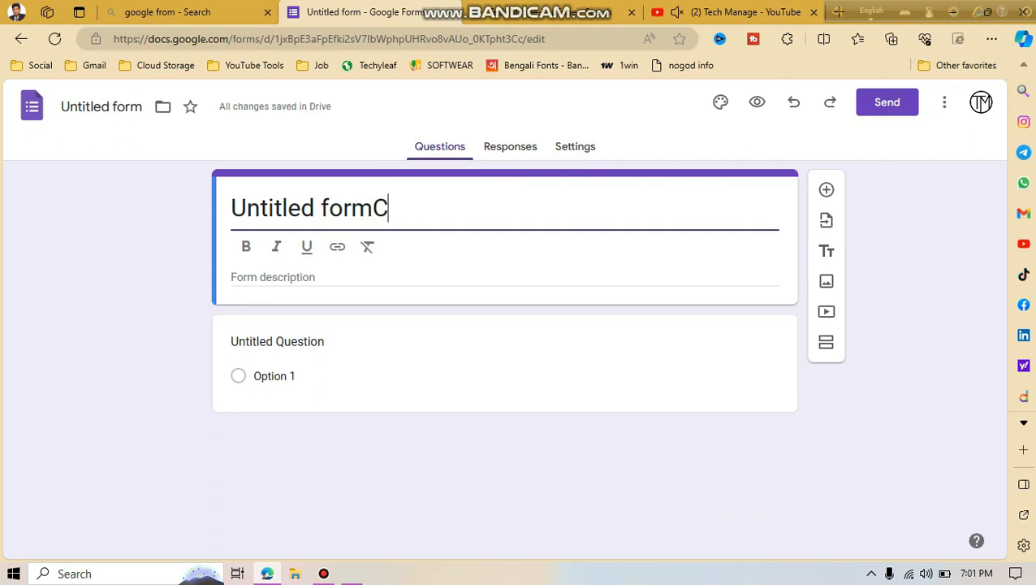
text(ont)
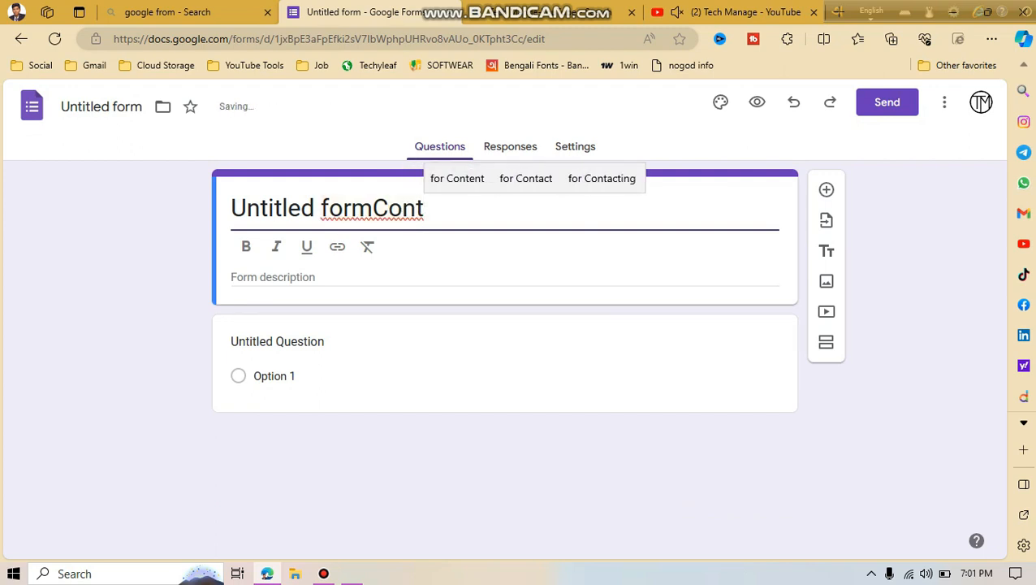
click(526, 178)
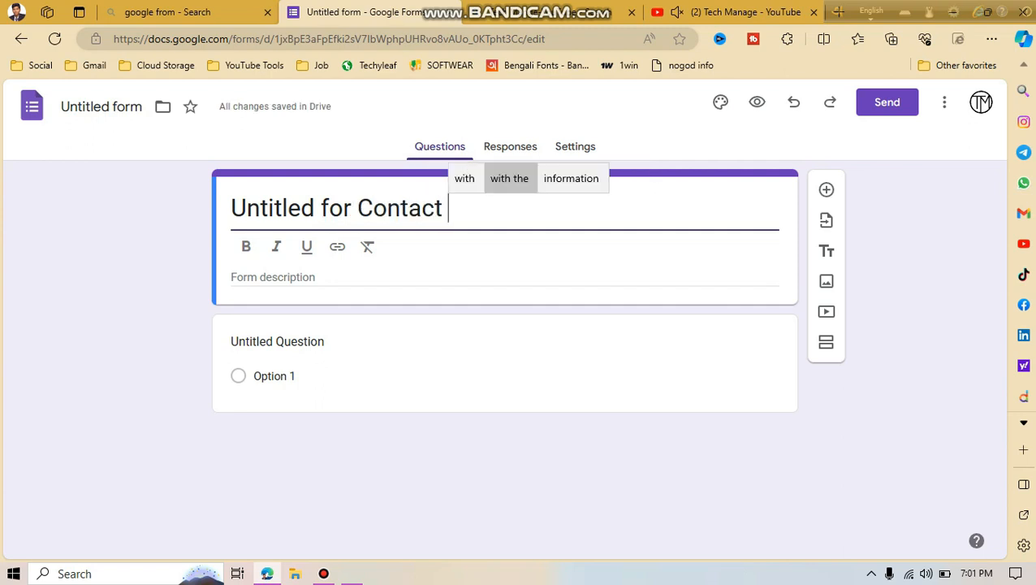
click(571, 177)
key(ctrl+BackSpace)
key(ctrl+BackSpace)
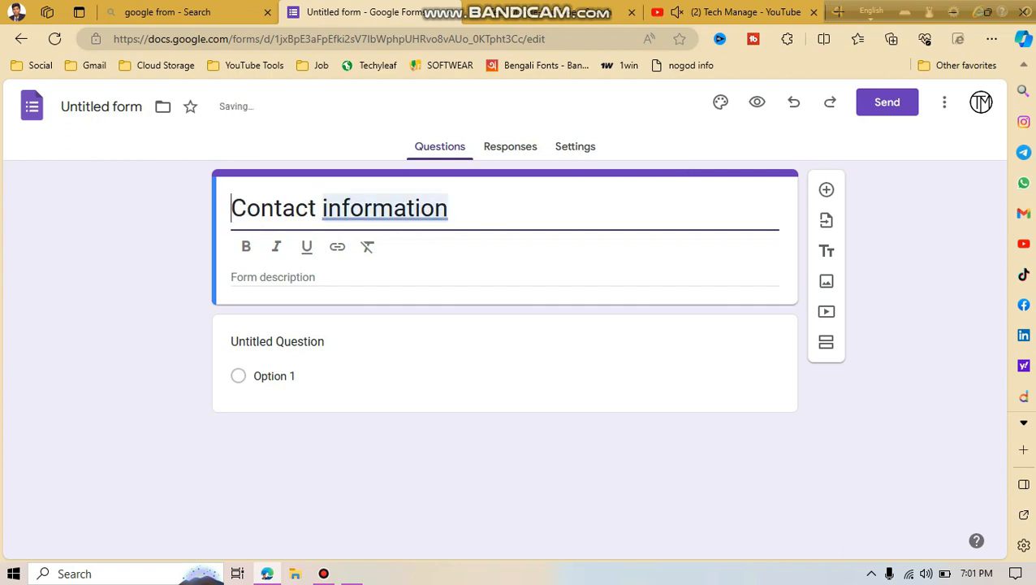
Accept the grammar suggestion that adds a period after "information" in the form title.
click(394, 208)
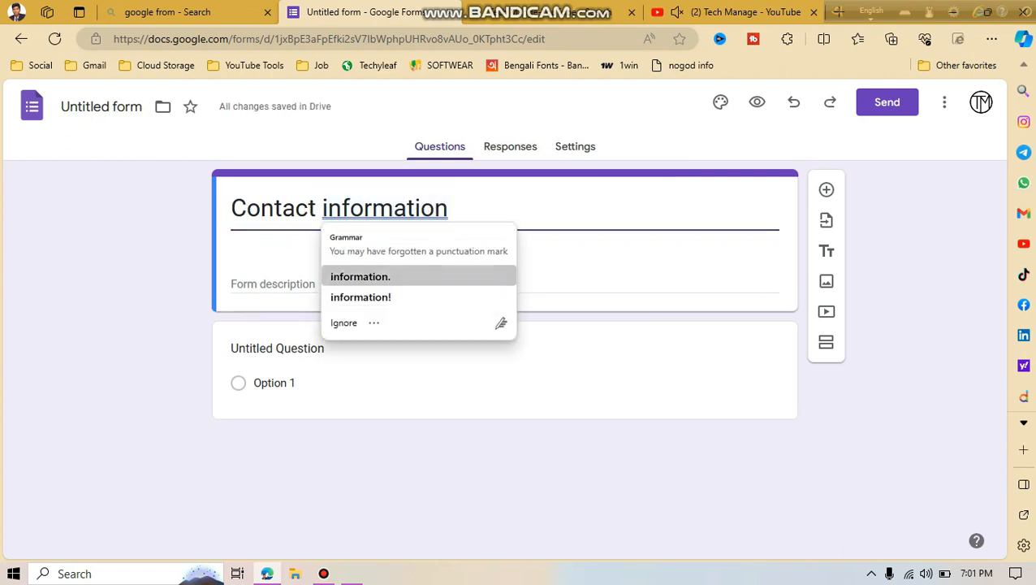
click(360, 276)
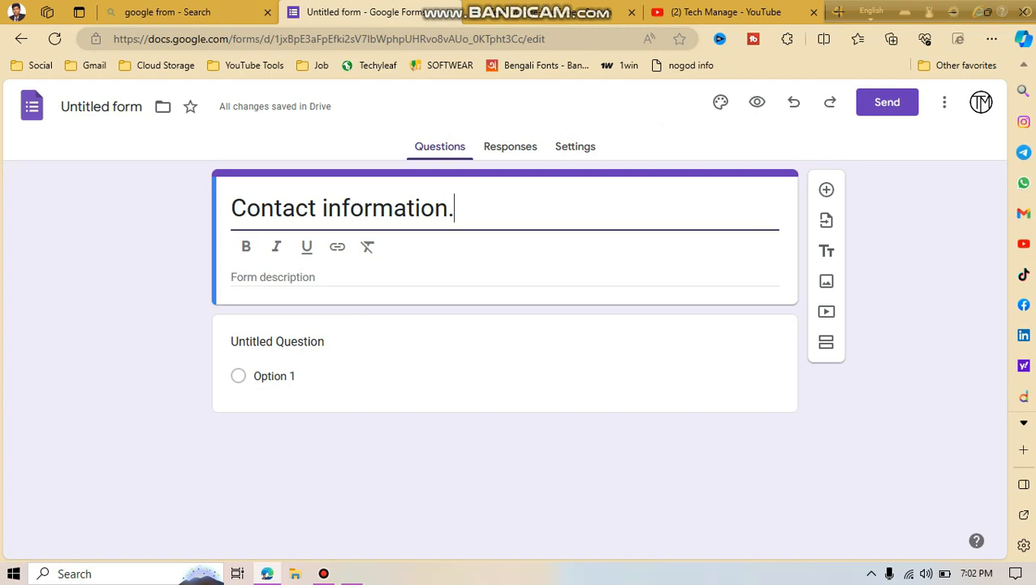
click(381, 295)
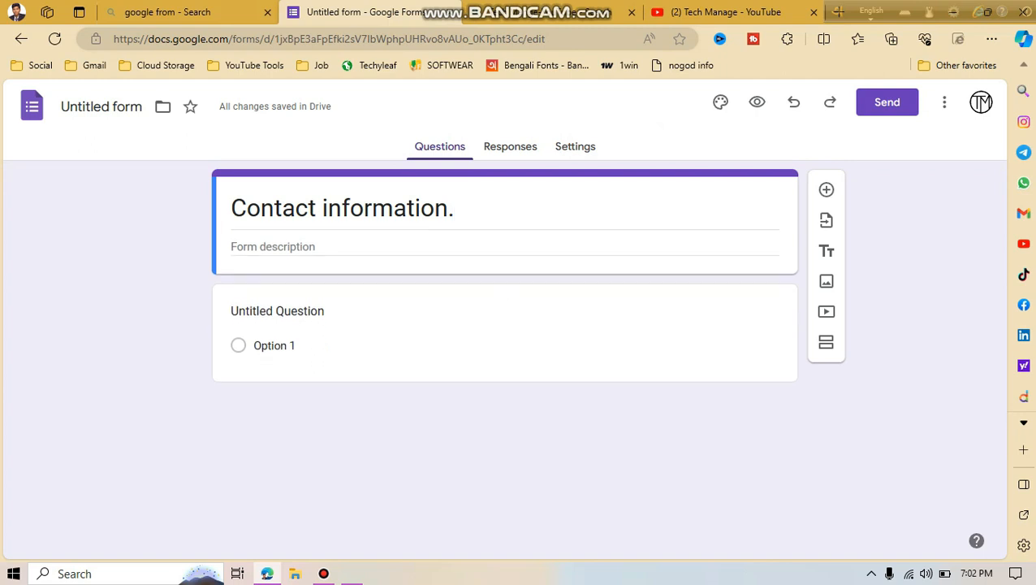
Rename the form file from its default name to "Contact information." to match the form title.
click(90, 107)
double_click(90, 107)
click(89, 107)
click(122, 187)
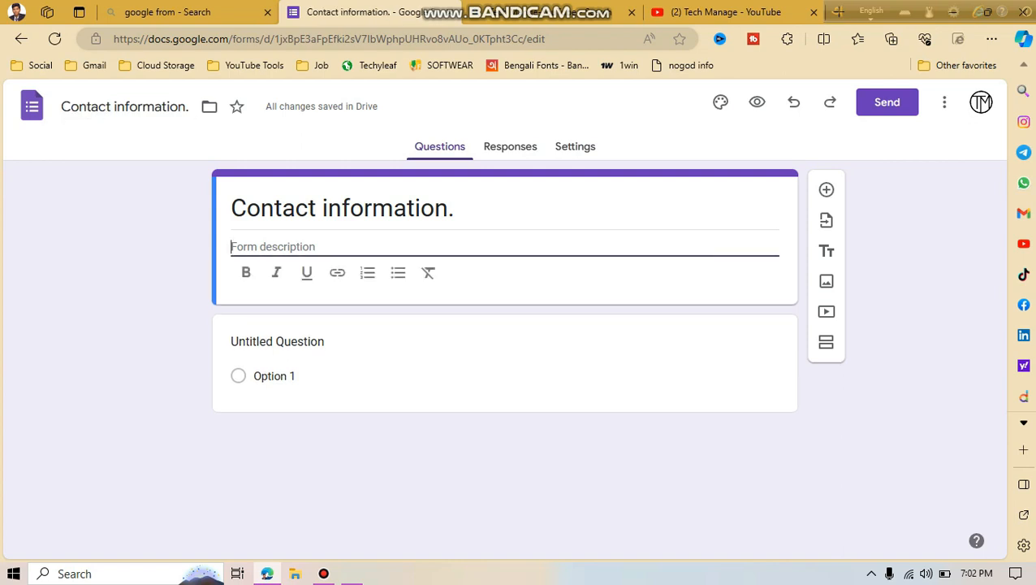
click(143, 280)
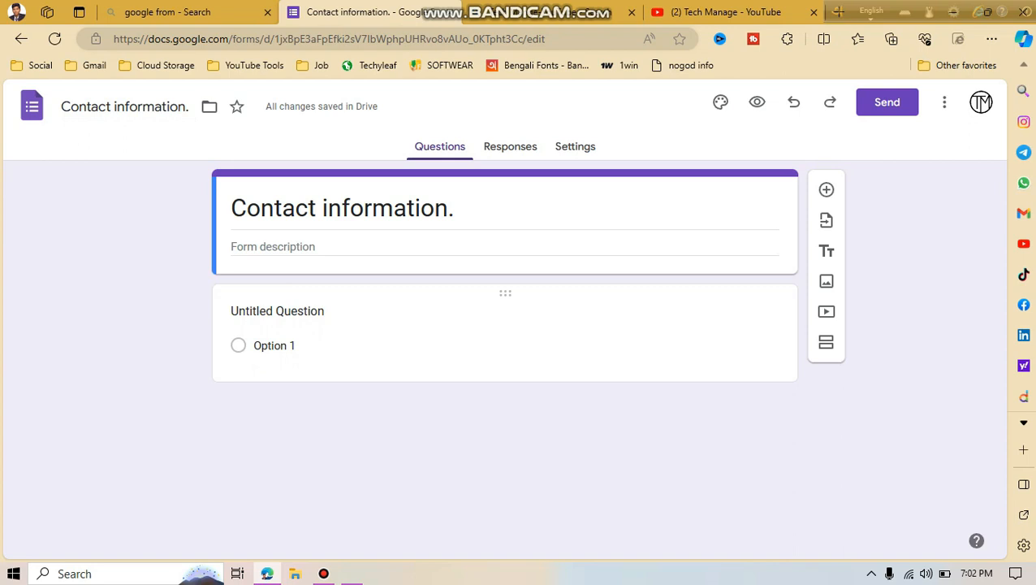
Replace the untitled question's text with "What Is Your Name".
click(294, 315)
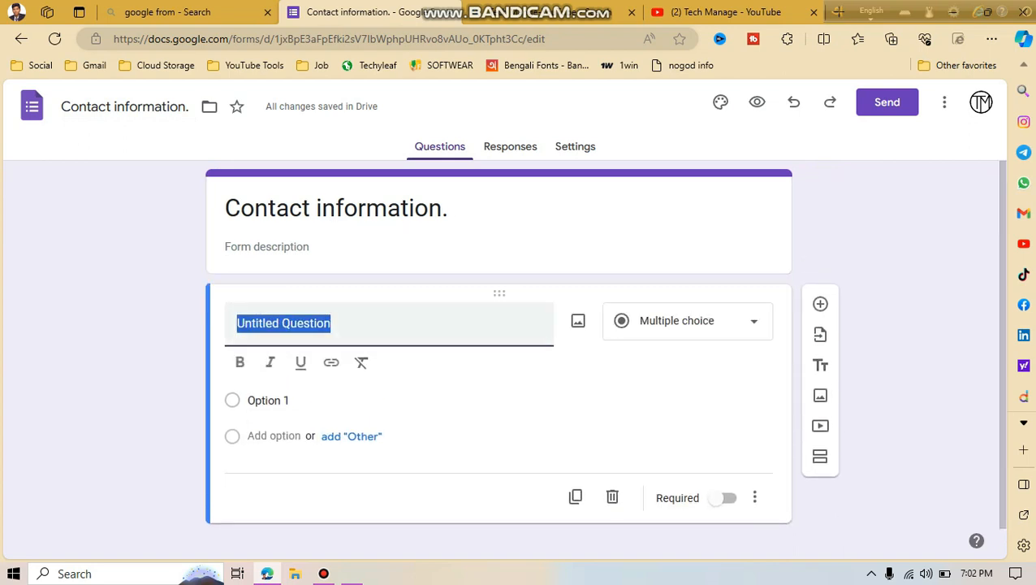
key(BackSpace)
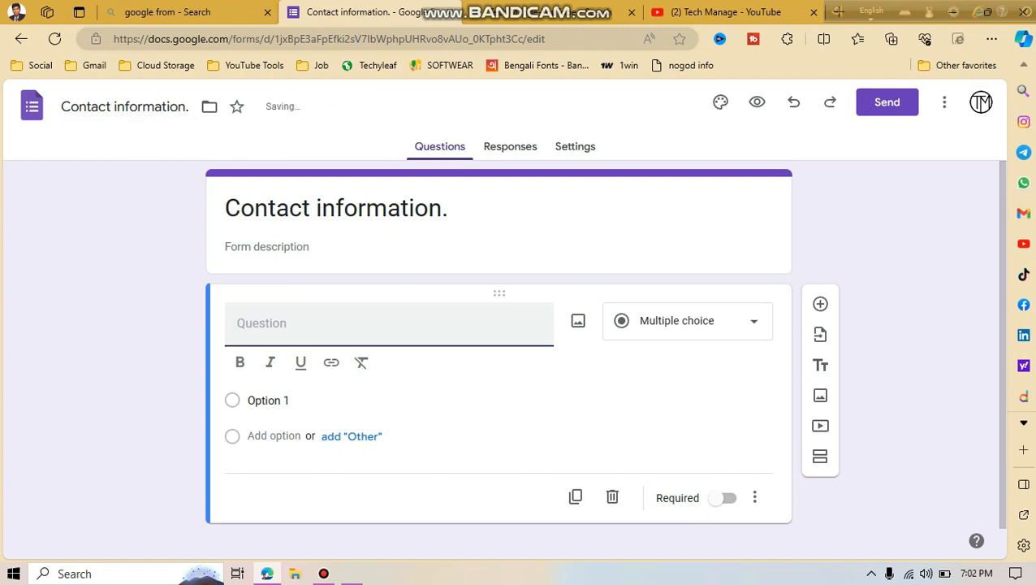
text(What )
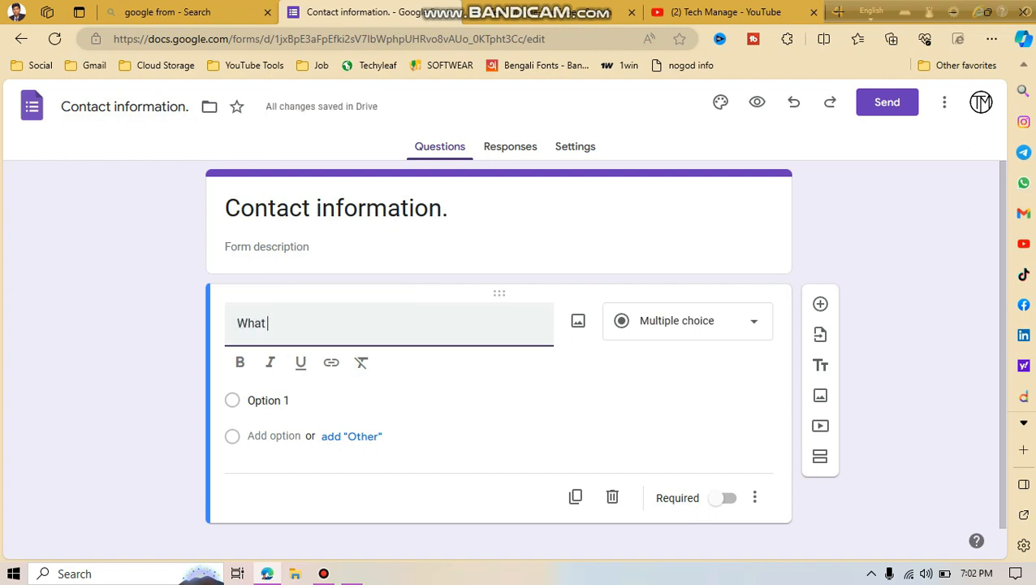
text(Is You)
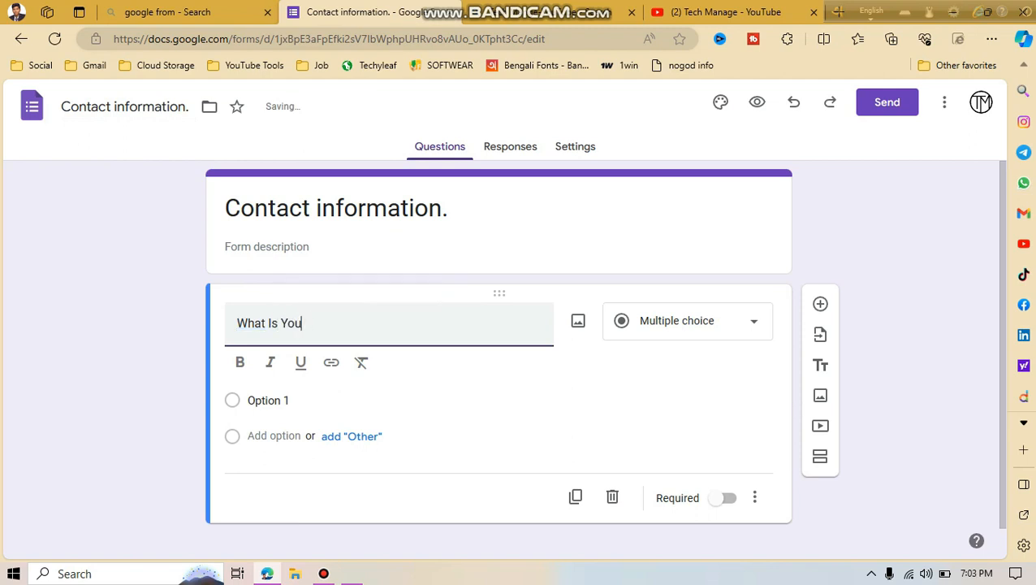
text(r)
key(BackSpace)
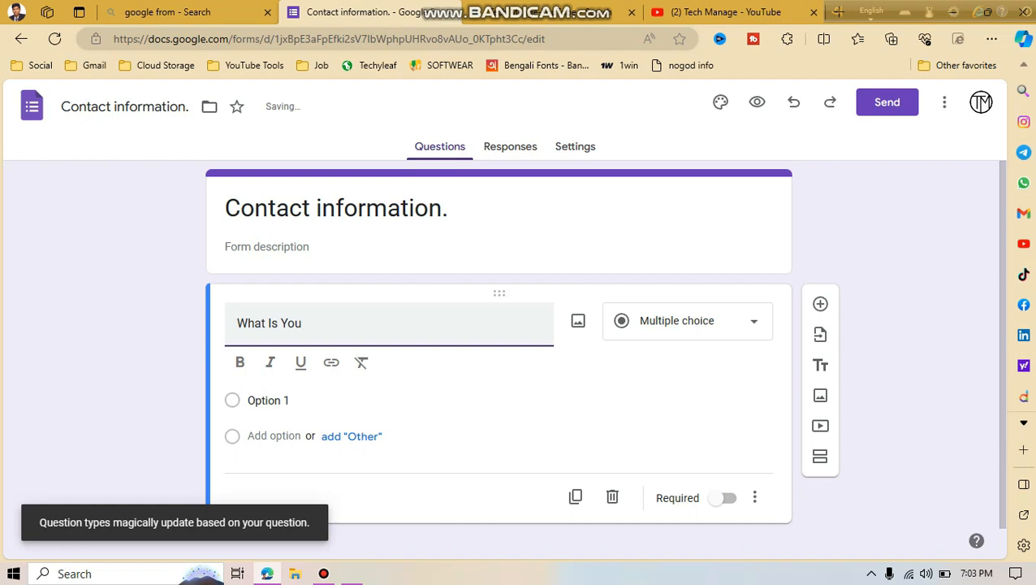
text(r NAme)
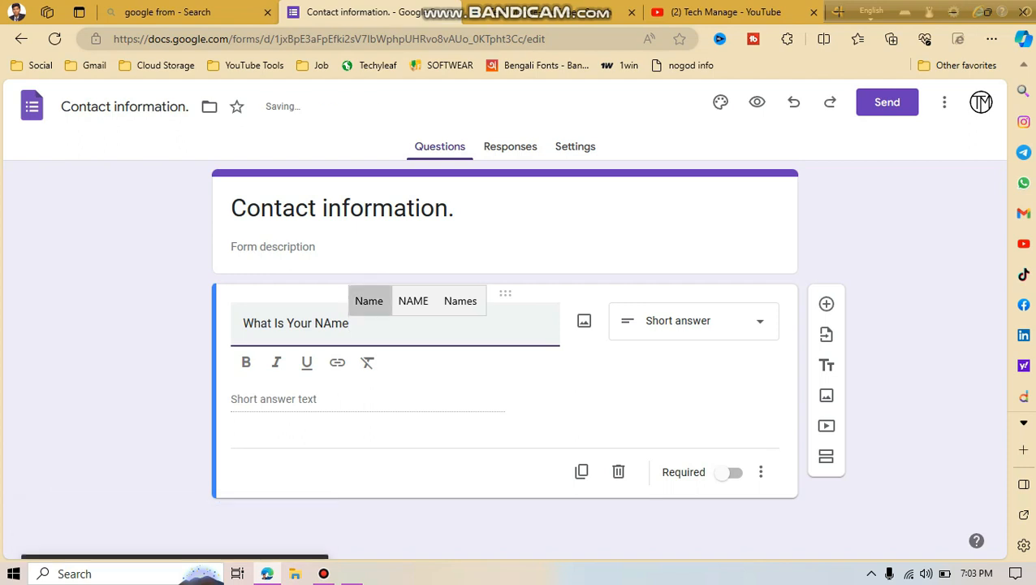
click(380, 301)
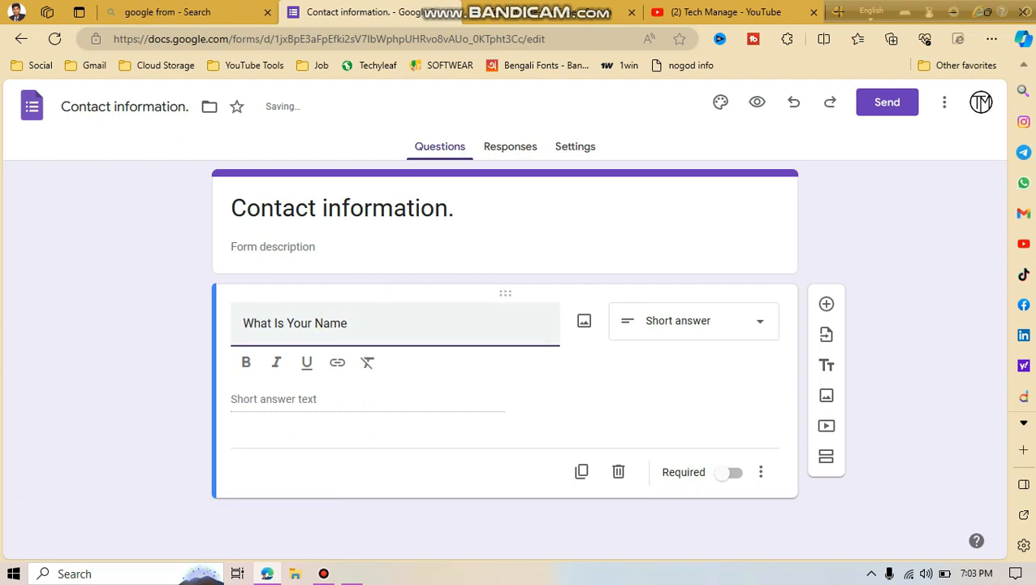
Shorten the question text to "Your Name:" by removing the opening words and adding a colon.
click(287, 323)
key(shift+Home)
key(BackSpace)
click(304, 324)
text(:)
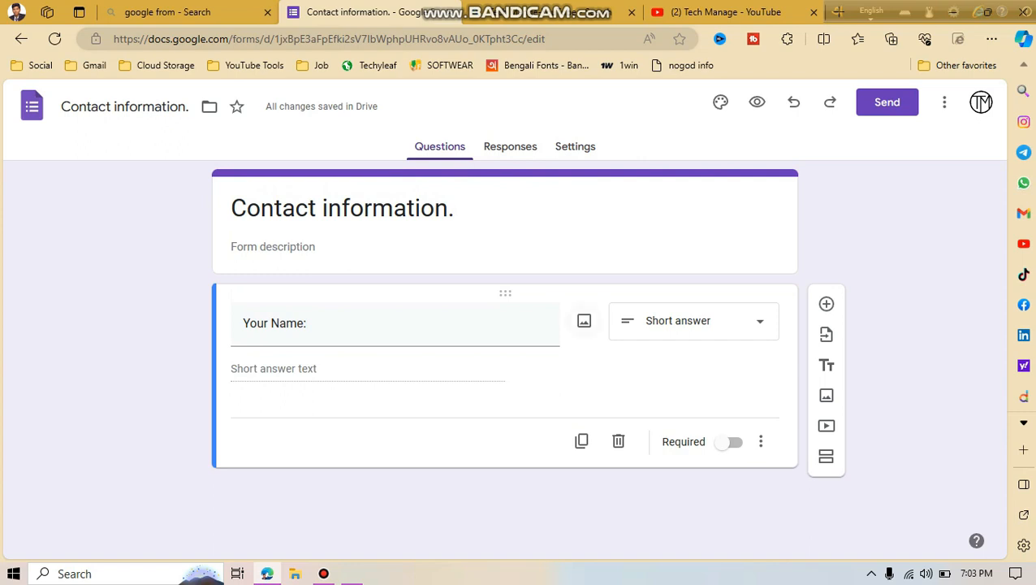
Look through the available question types and choose Short answer for the "Your Name:" question.
click(694, 321)
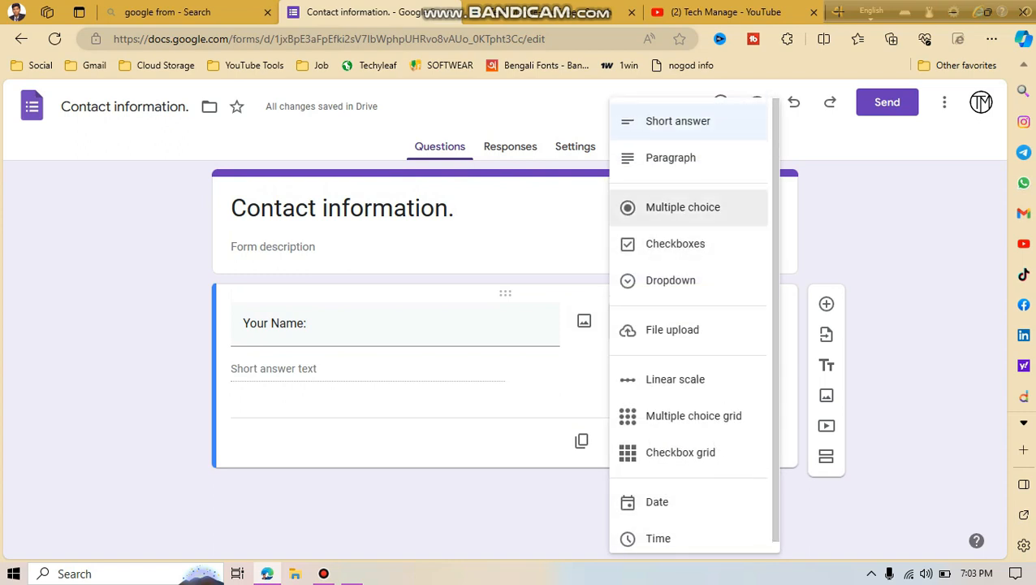
scroll(689, 415, down, 1)
scroll(688, 414, up, 1)
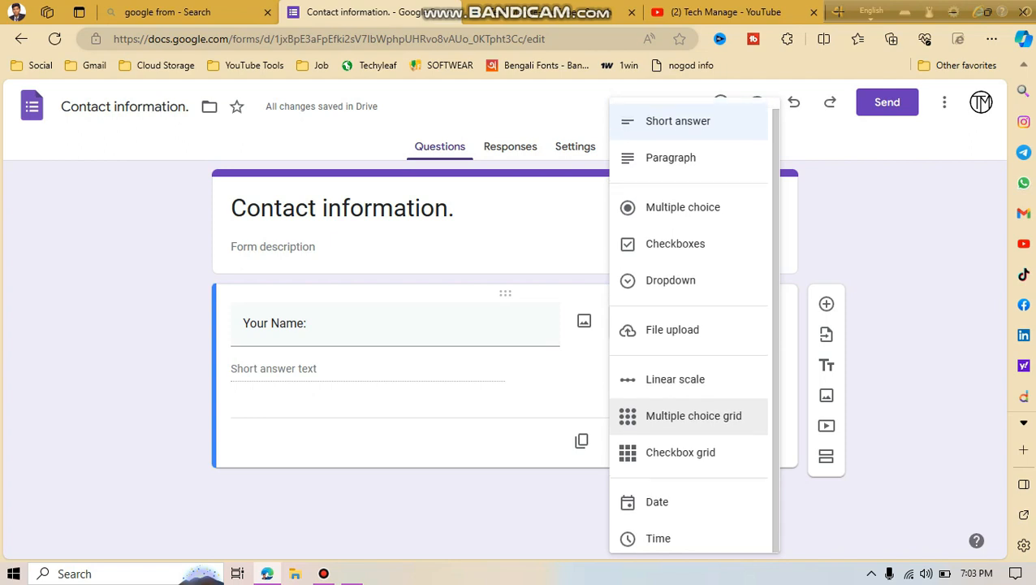
click(678, 121)
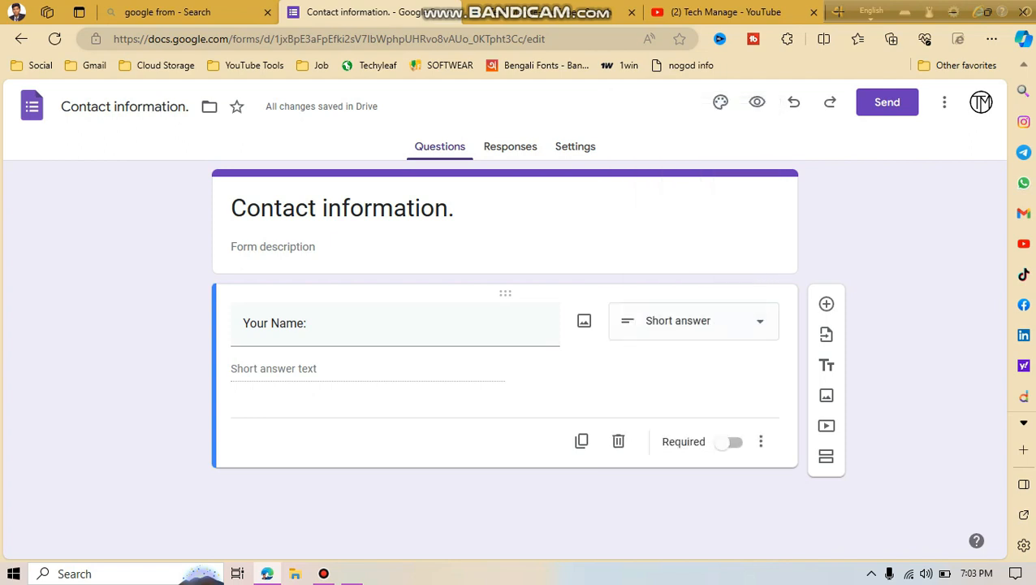
Make the "Your Name:" question required.
scroll(619, 441, down, 1)
scroll(619, 441, up, 1)
click(726, 442)
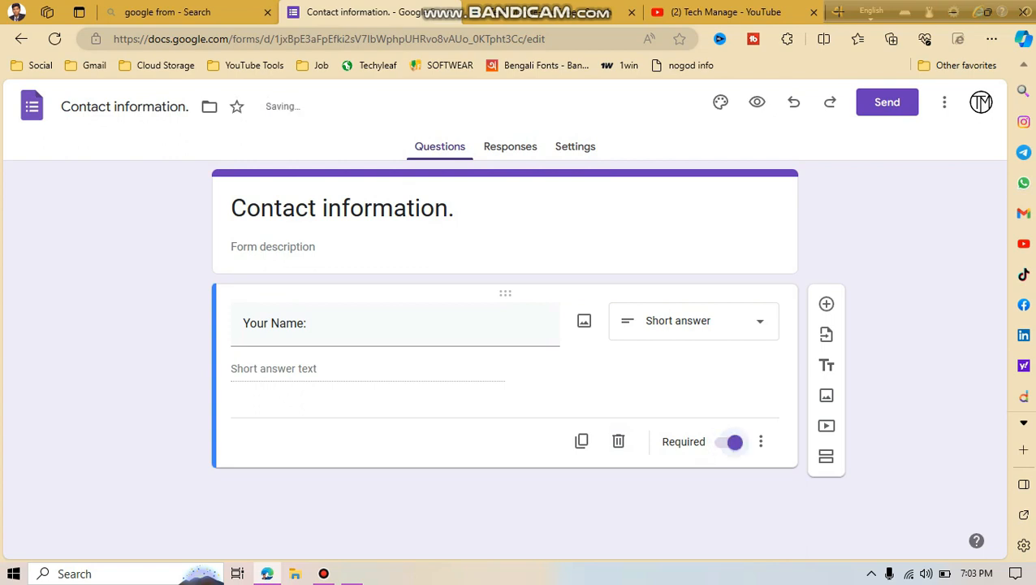
click(731, 442)
click(725, 442)
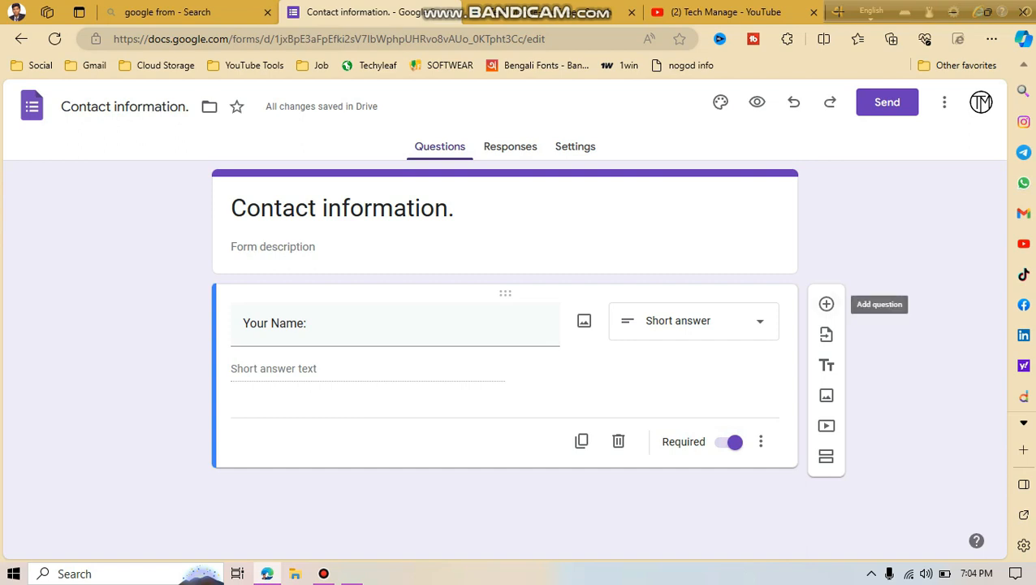
Add a second question titled "Father's Name:" below the name question, with the Short answer type.
click(826, 304)
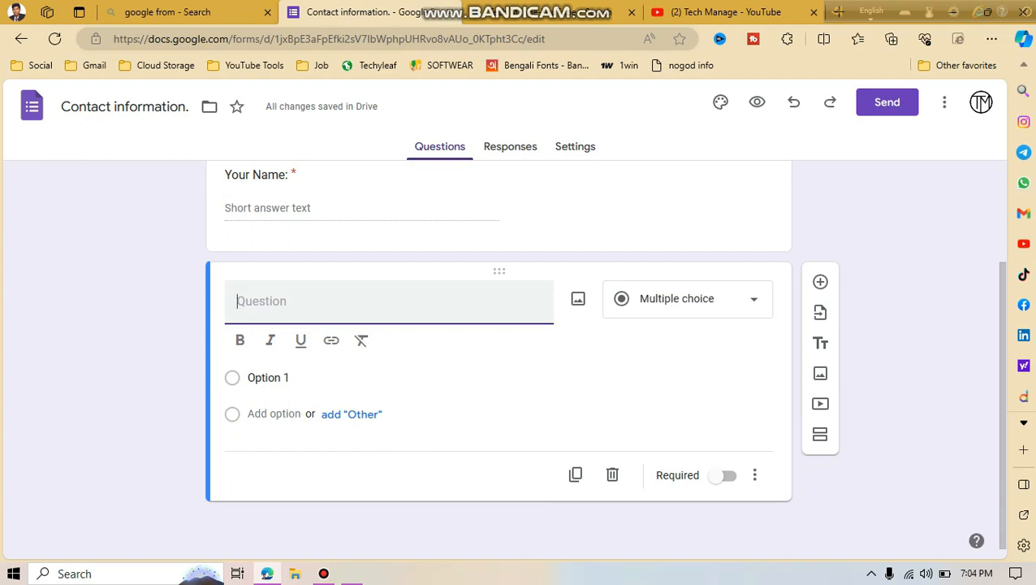
text(Fath)
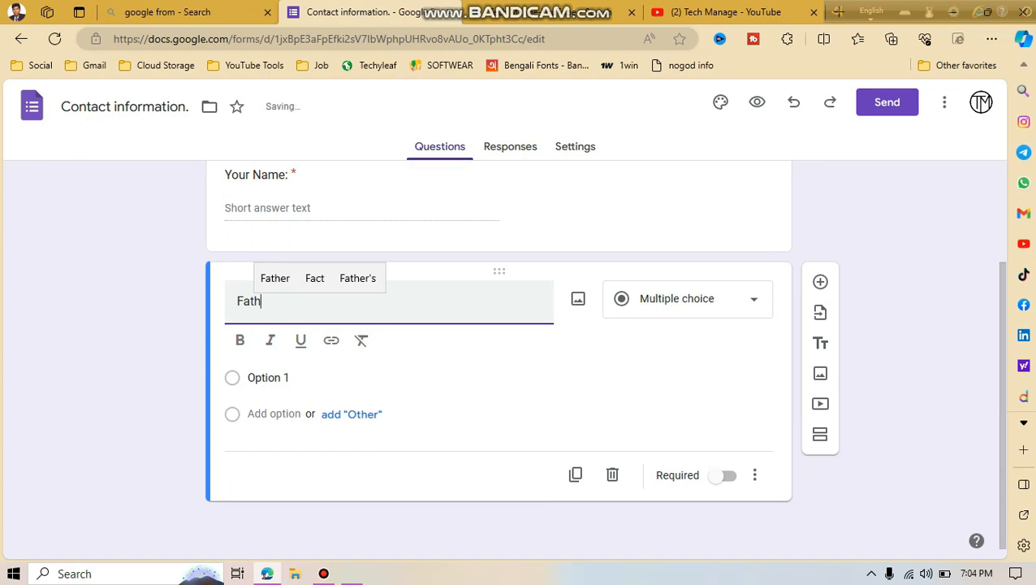
key(BackSpace)
text(ers)
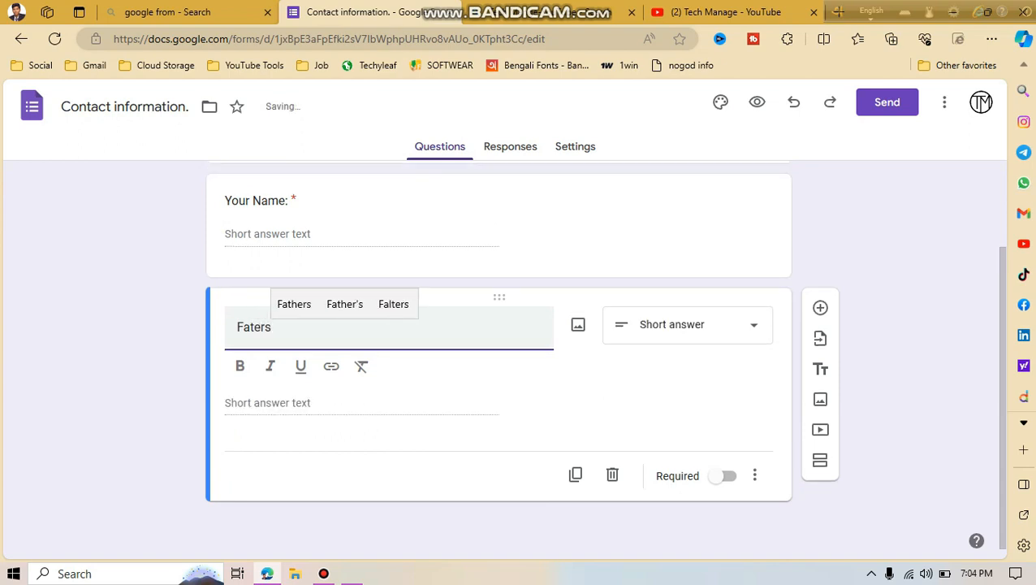
click(341, 305)
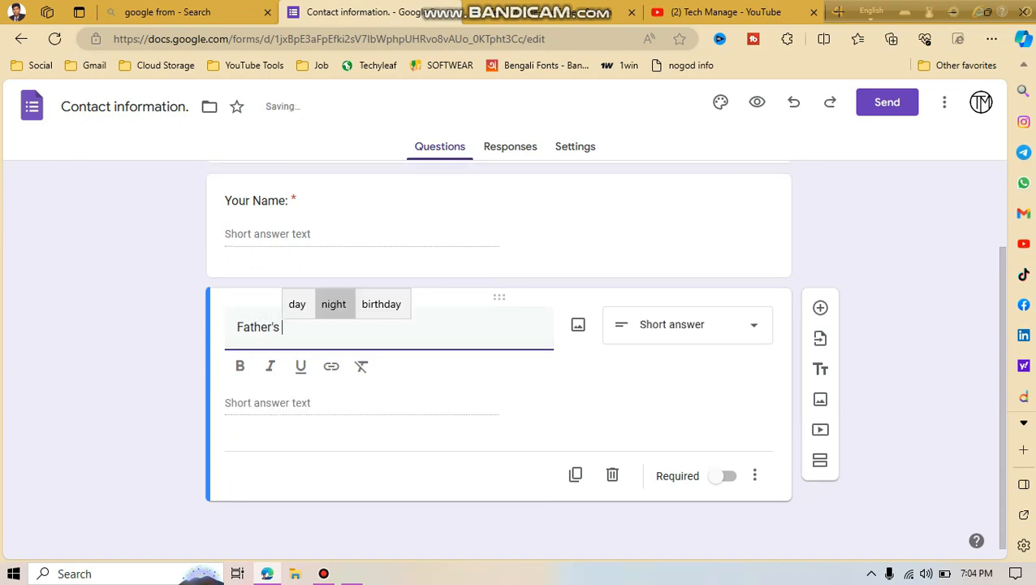
text(Name:)
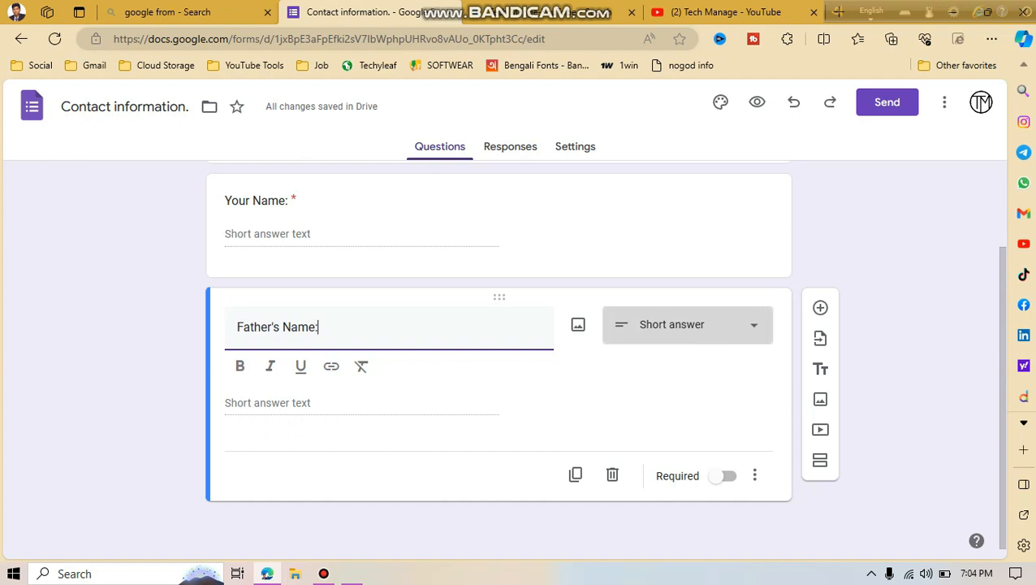
click(687, 324)
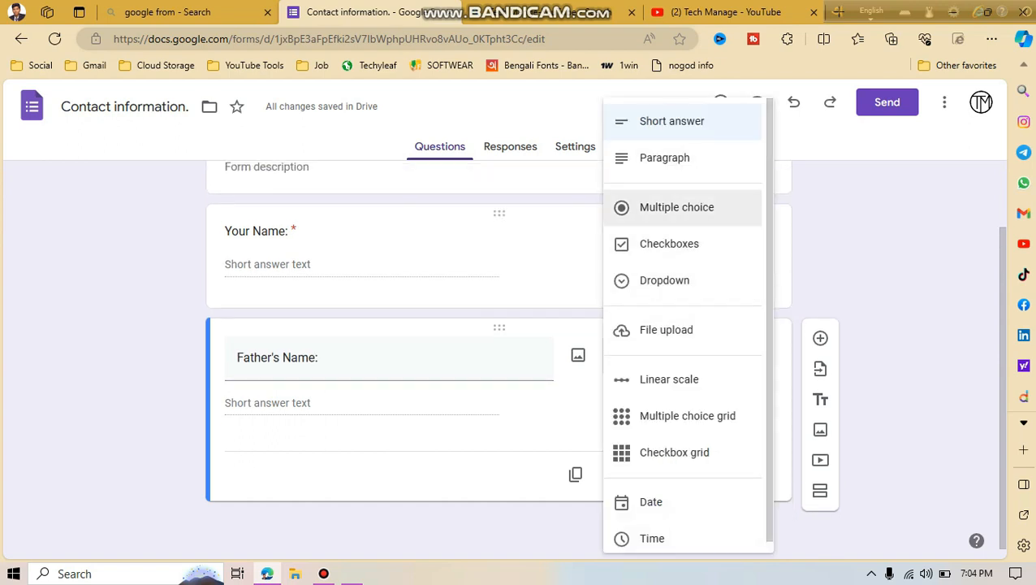
click(455, 256)
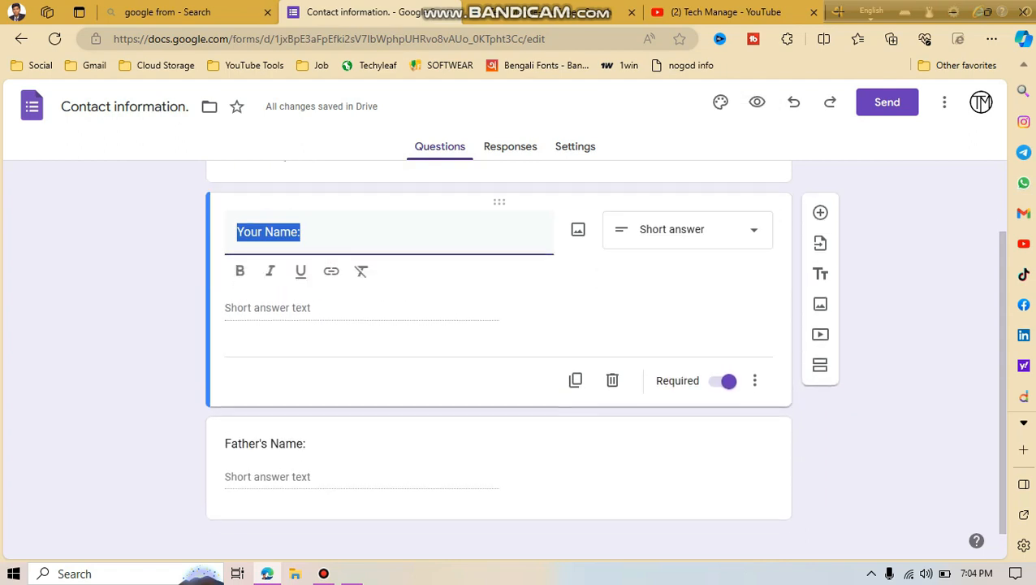
Make the "Father's Name:" question required.
click(455, 264)
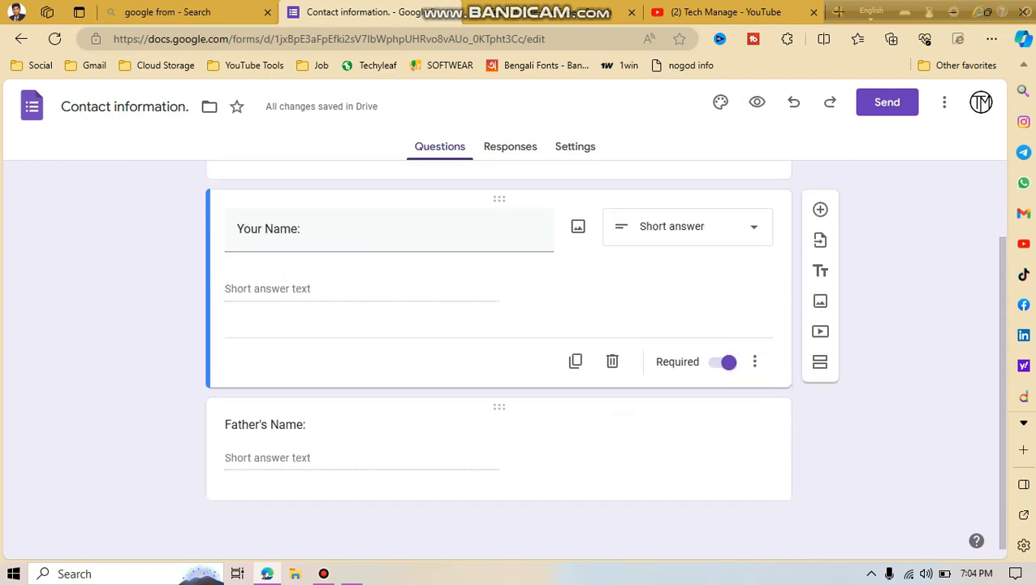
click(454, 455)
click(487, 430)
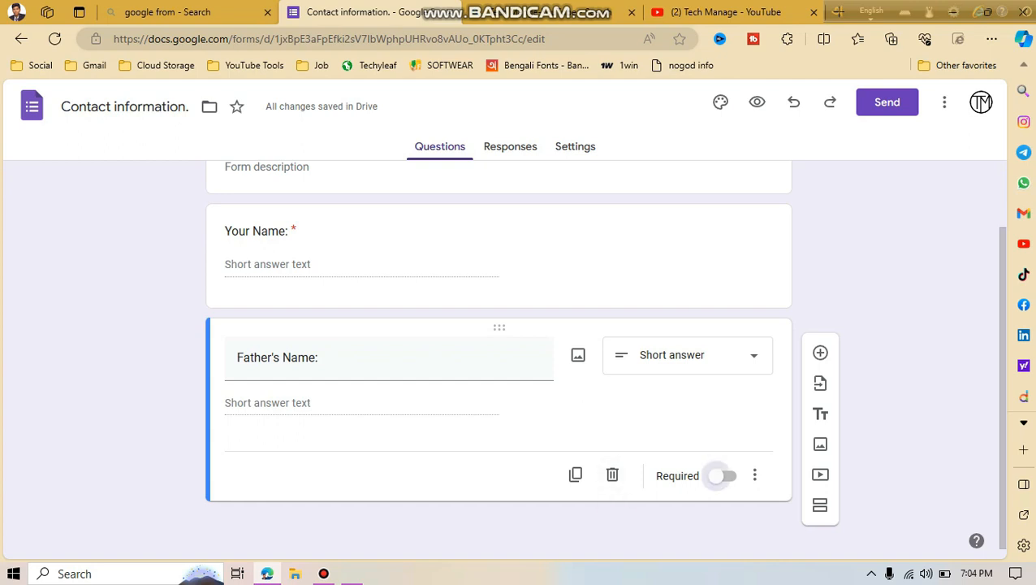
click(720, 476)
scroll(719, 476, up, 1)
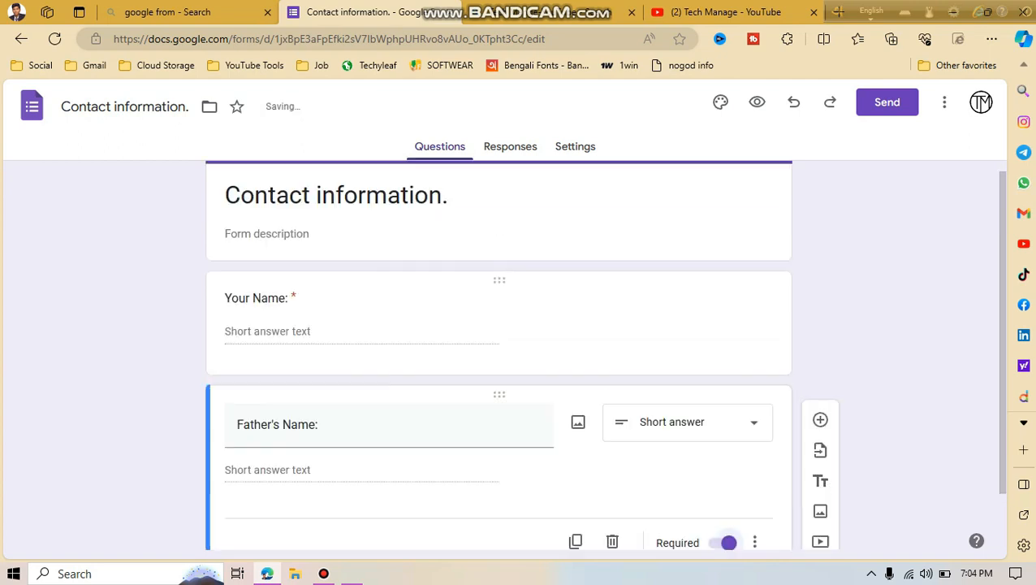
scroll(499, 358, down, 1)
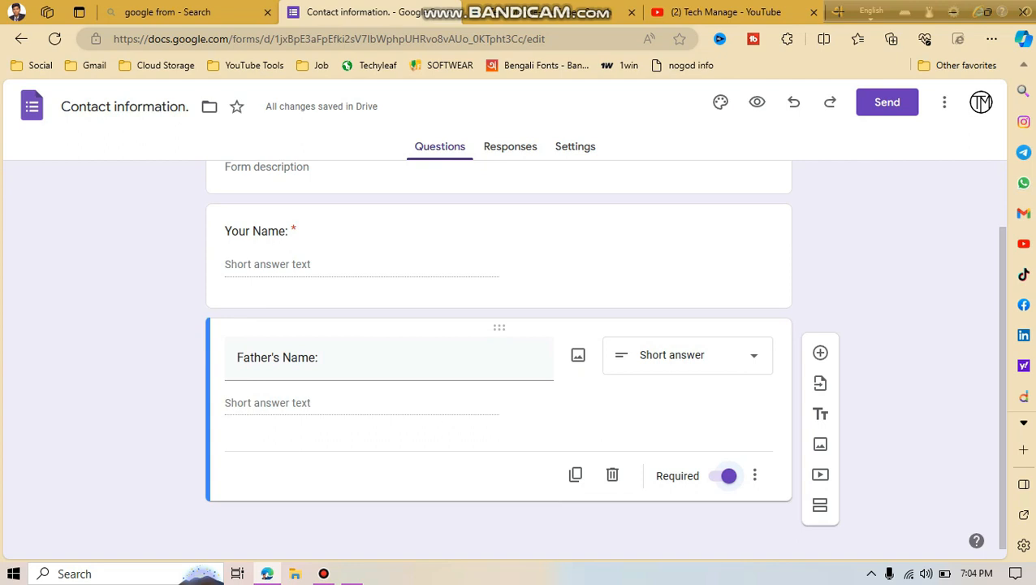
scroll(499, 358, up, 1)
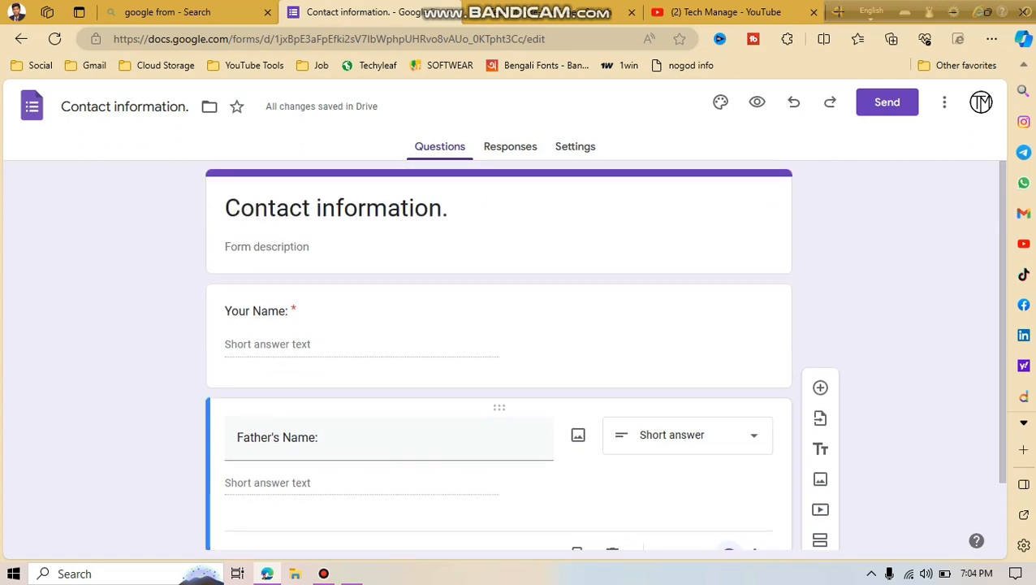
Make the titles of the "Your Name:" and "Father's Name:" questions bold.
click(325, 323)
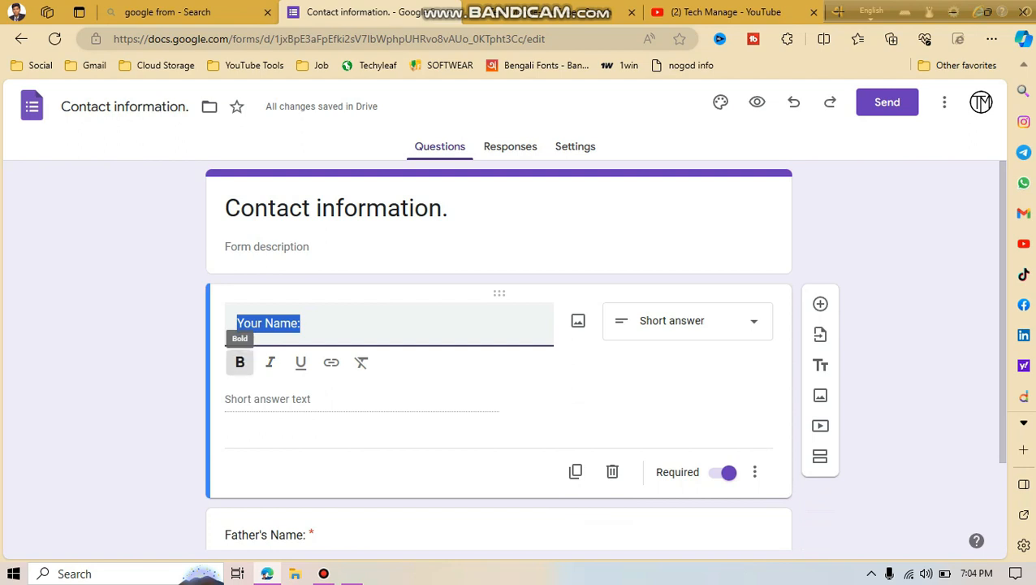
click(241, 363)
scroll(499, 358, down, 1)
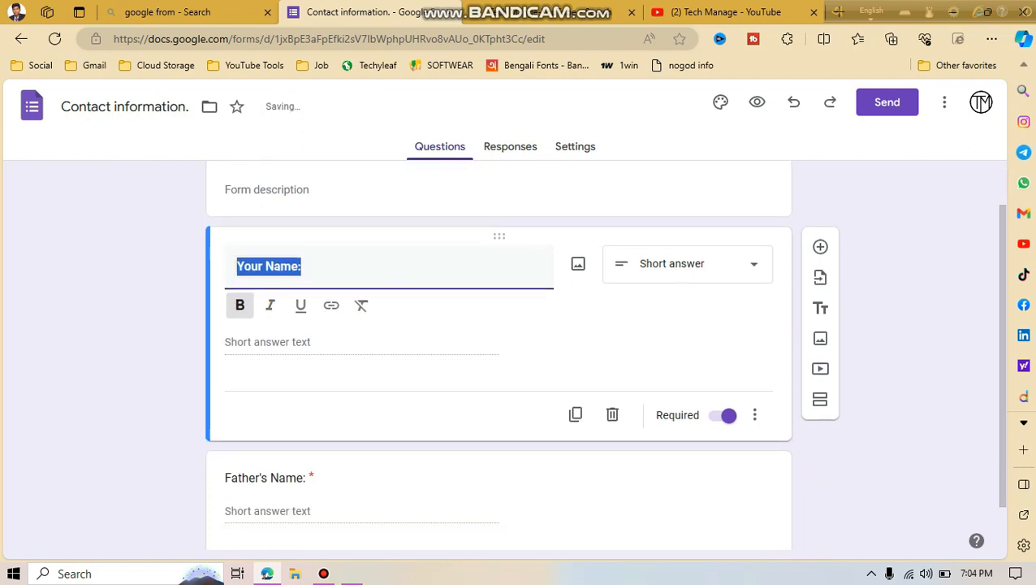
click(280, 423)
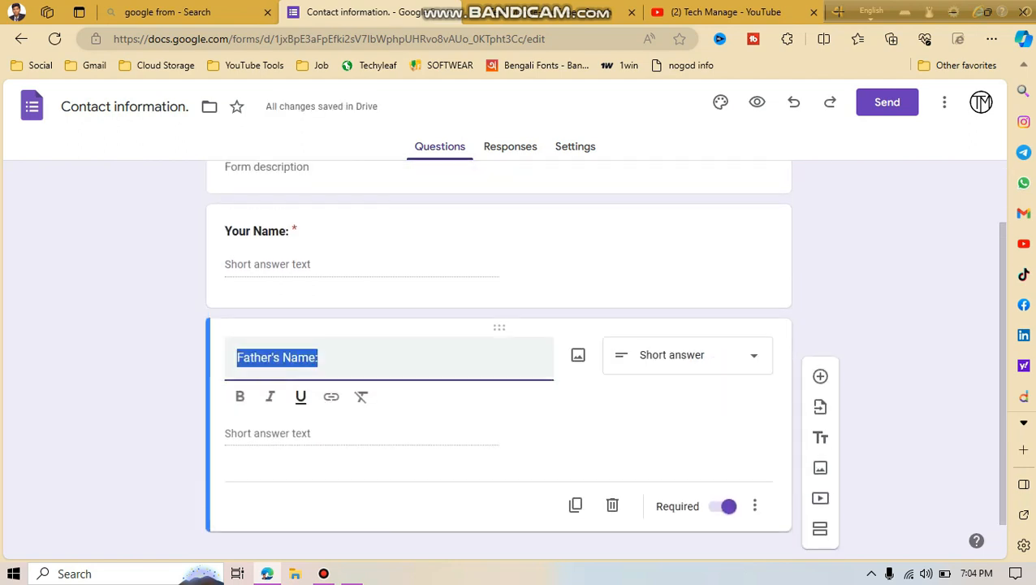
click(240, 397)
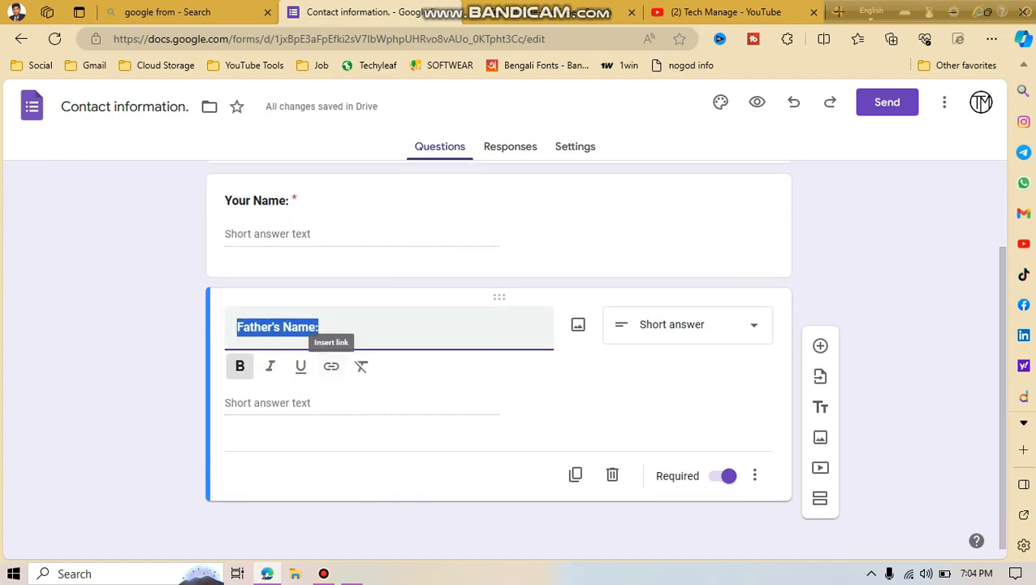
click(320, 328)
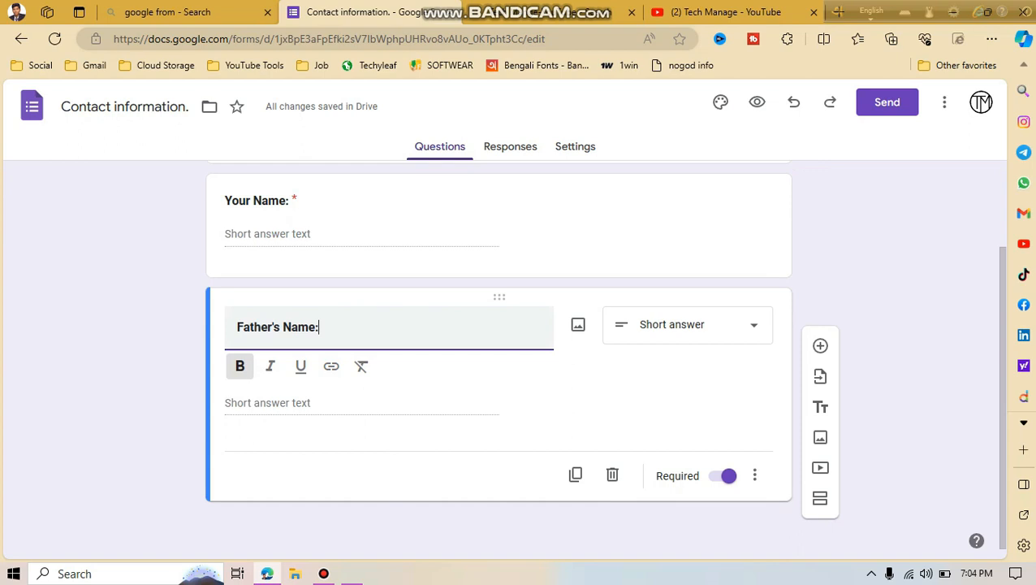
Add a third question titled "Your Gender:" below the "Father's Name:" question.
scroll(504, 359, down, 2)
click(820, 346)
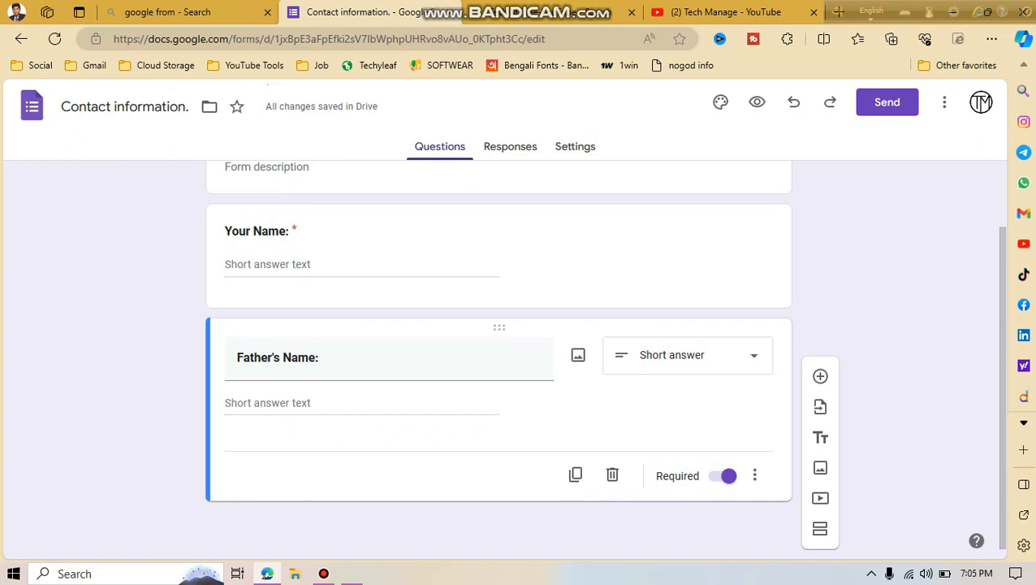
click(821, 376)
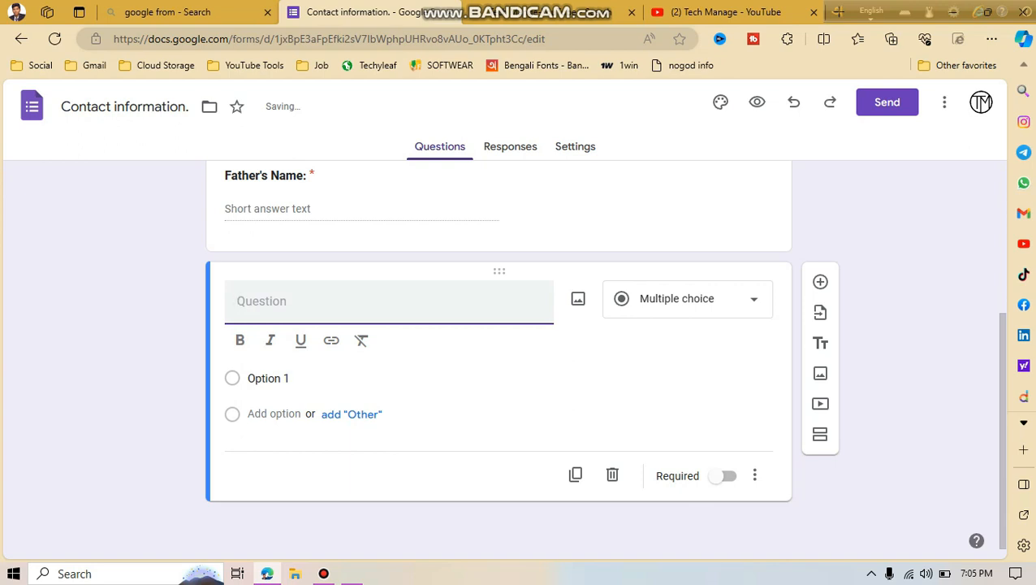
text(Yo)
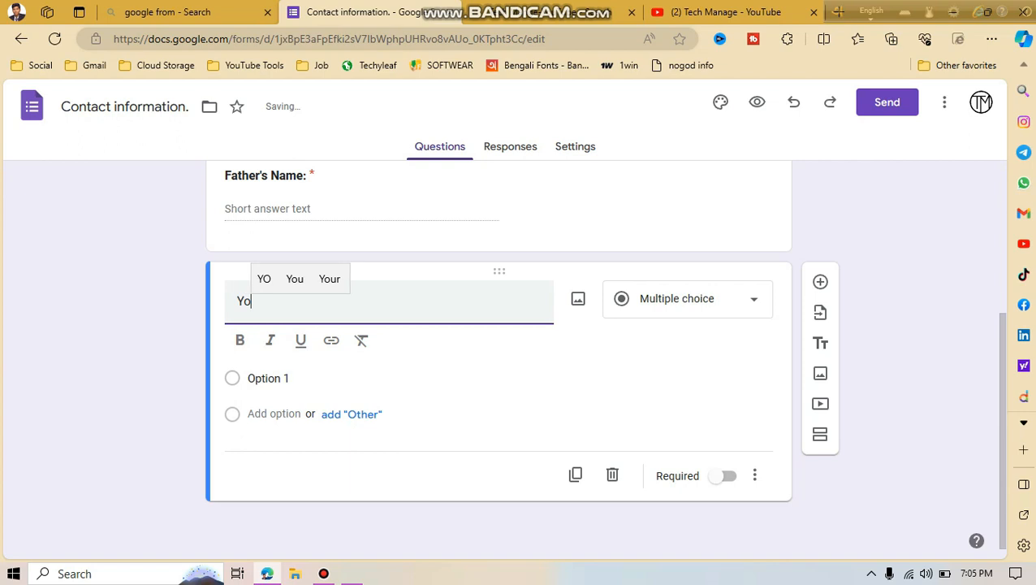
text(ur G)
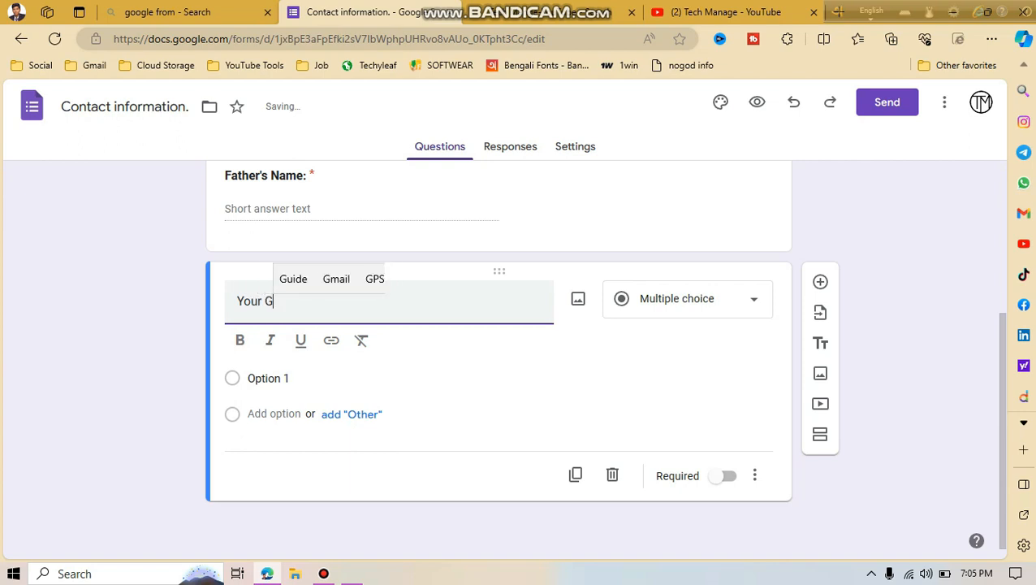
text(ender)
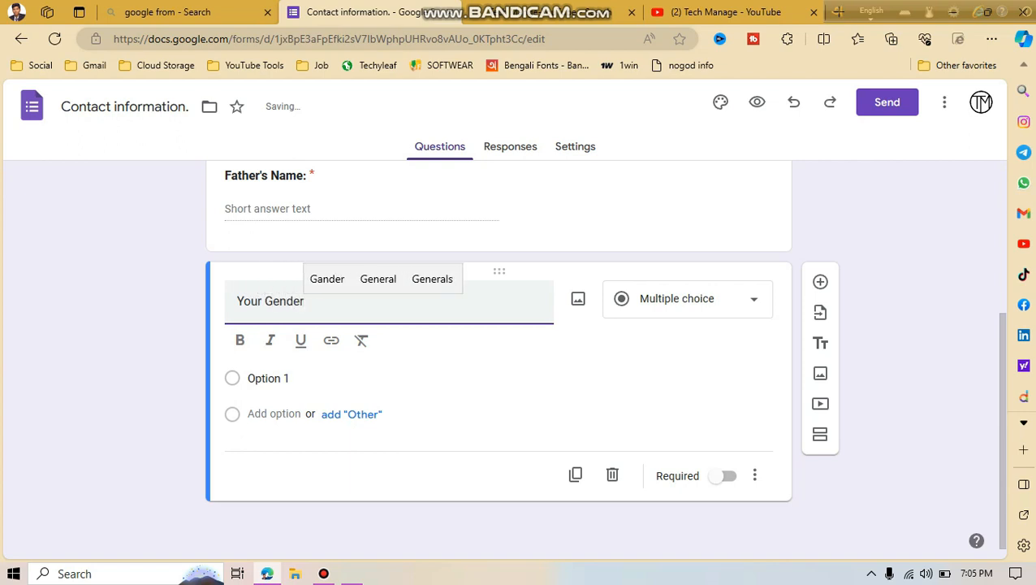
text(:)
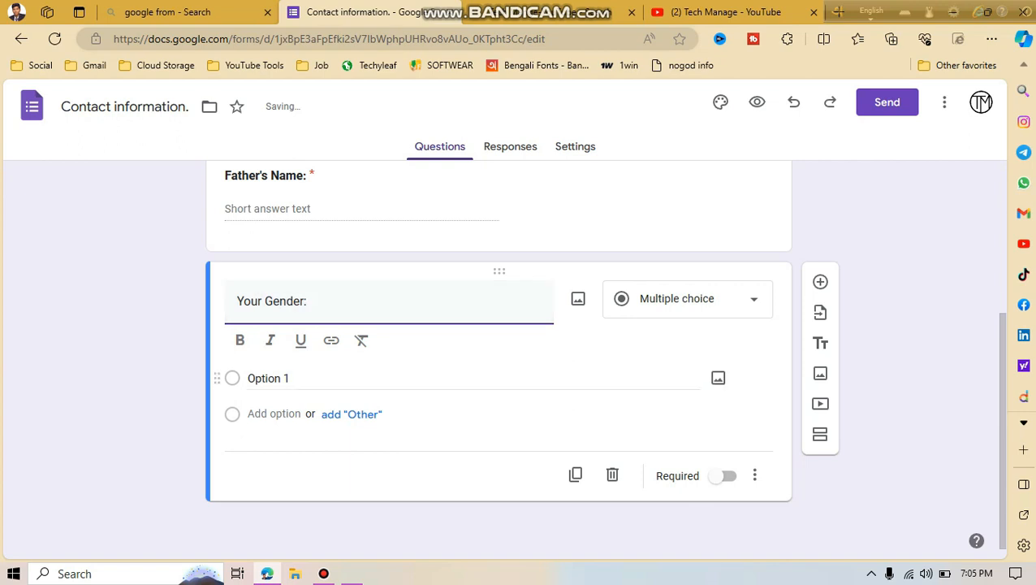
Change the "Your Gender:" question type to Checkboxes and make its title bold.
click(269, 379)
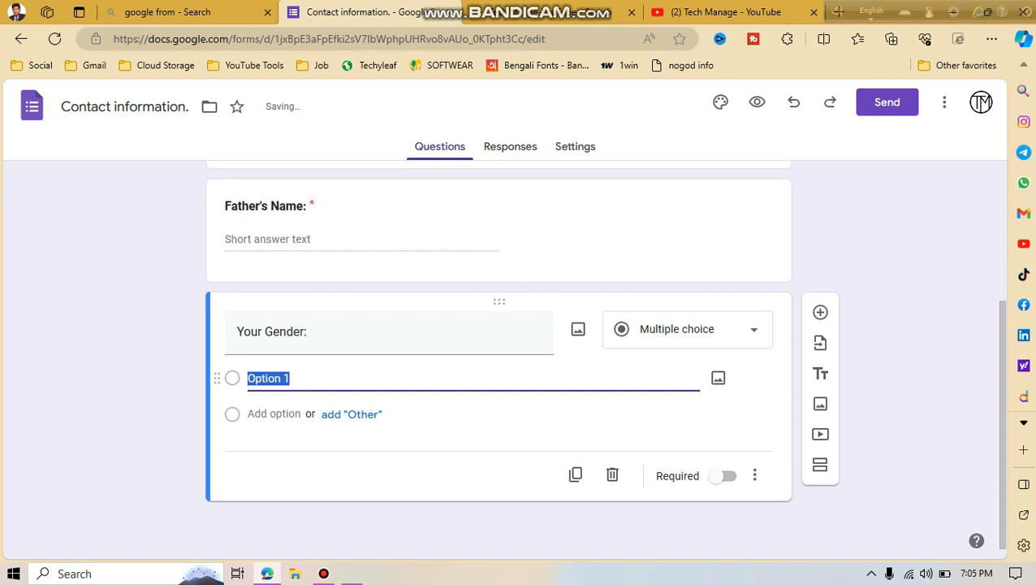
click(280, 332)
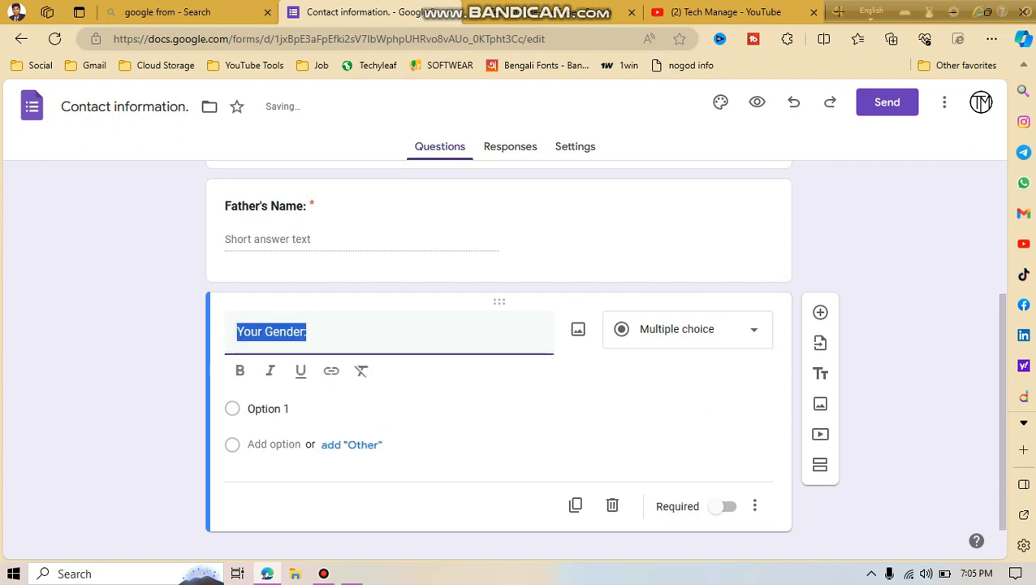
click(687, 329)
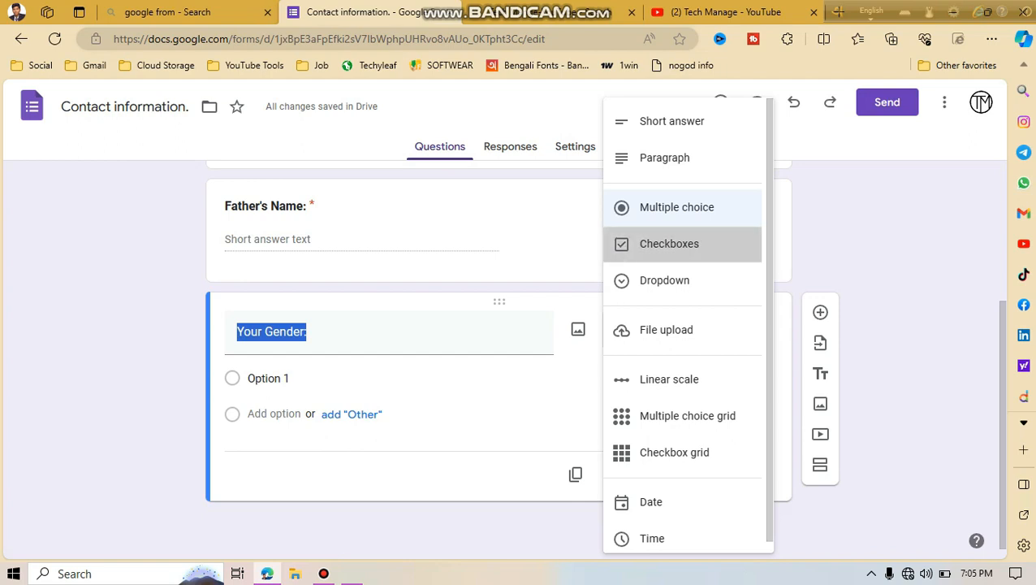
click(669, 243)
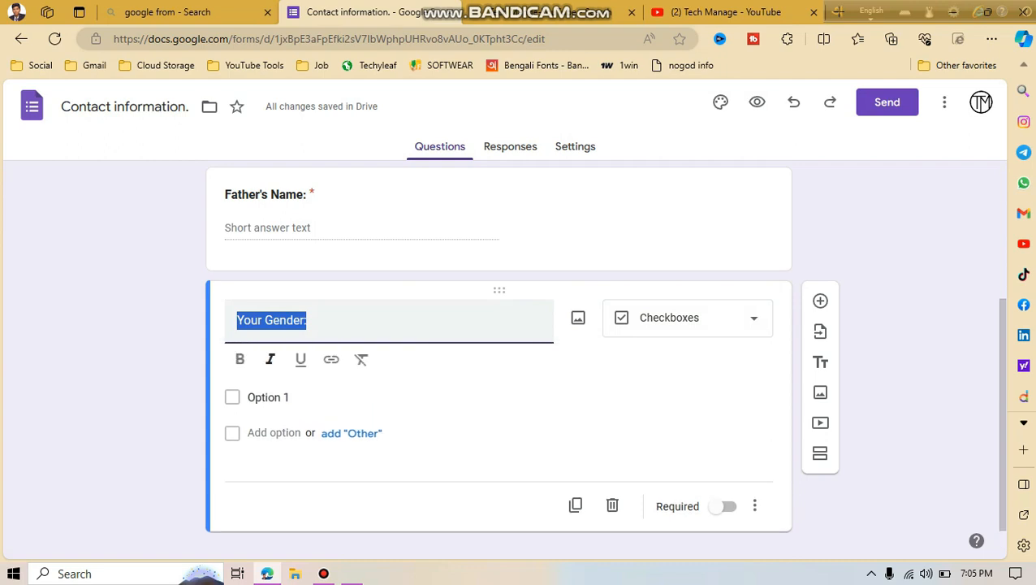
click(240, 359)
Rename the first option of the "Your Gender:" question to "Male".
click(269, 398)
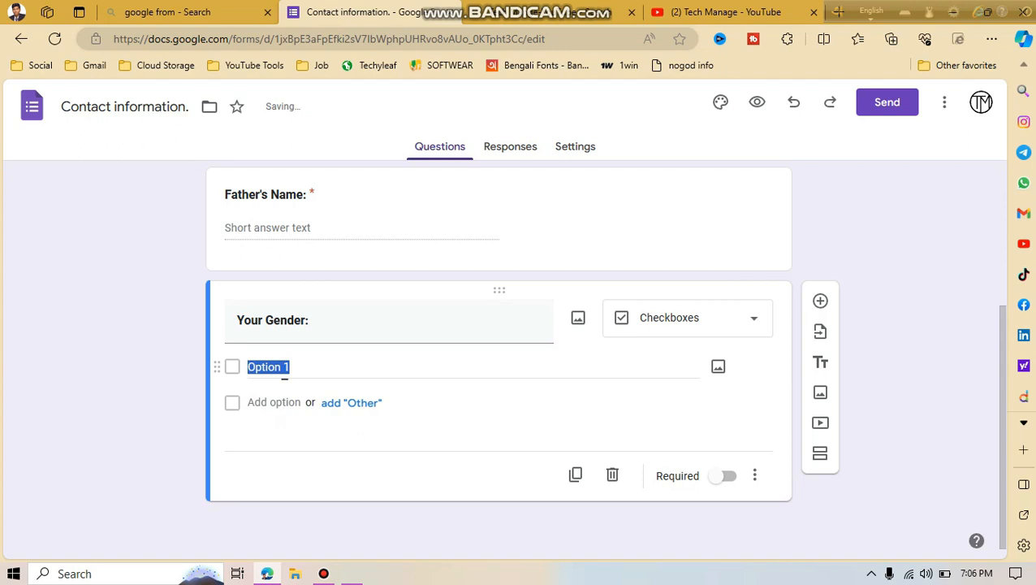
key(BackSpace)
text(Mak)
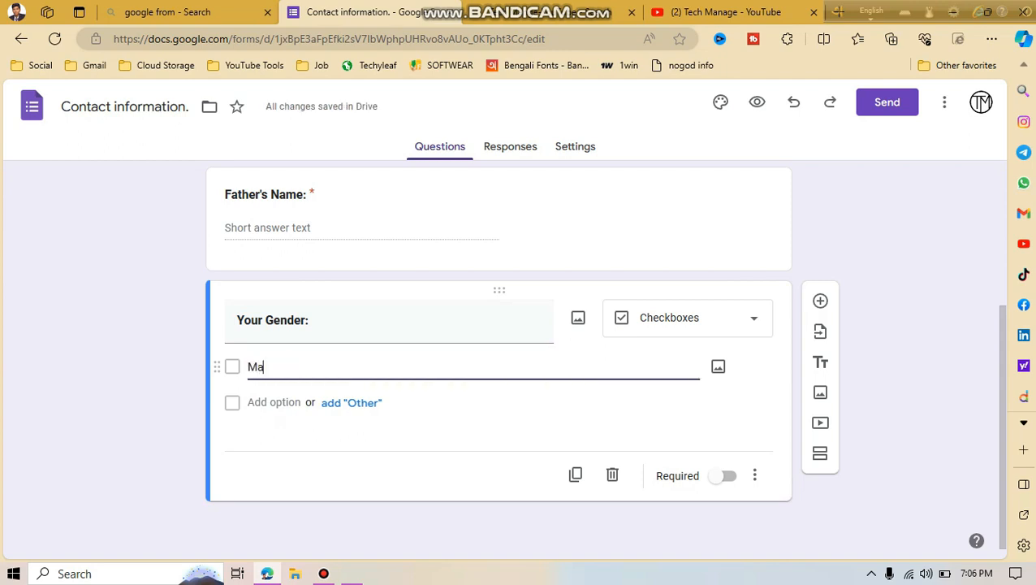
key(BackSpace)
text(le)
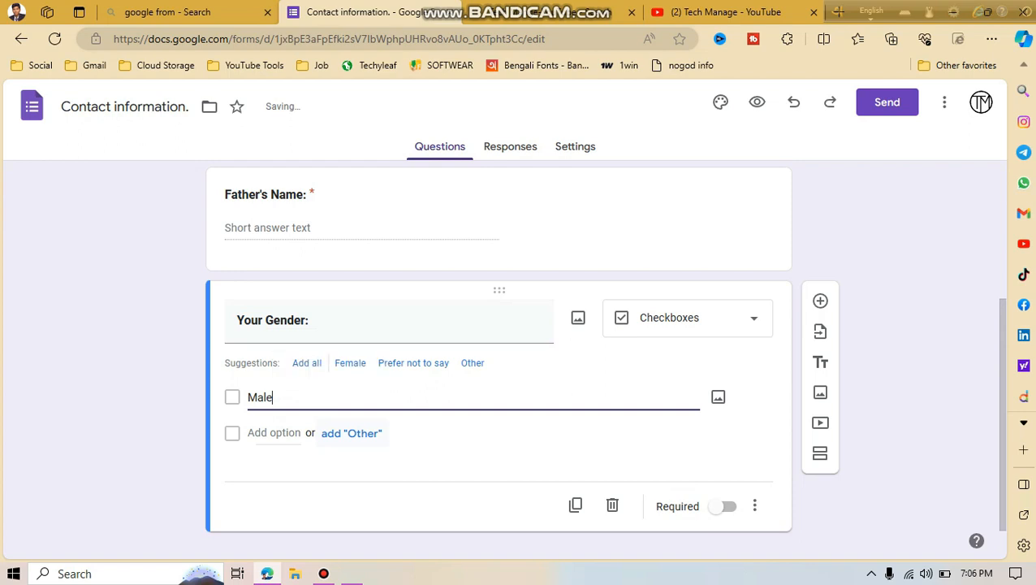
Add an "Other" option below Male in the gender question and reload the form file.
click(352, 433)
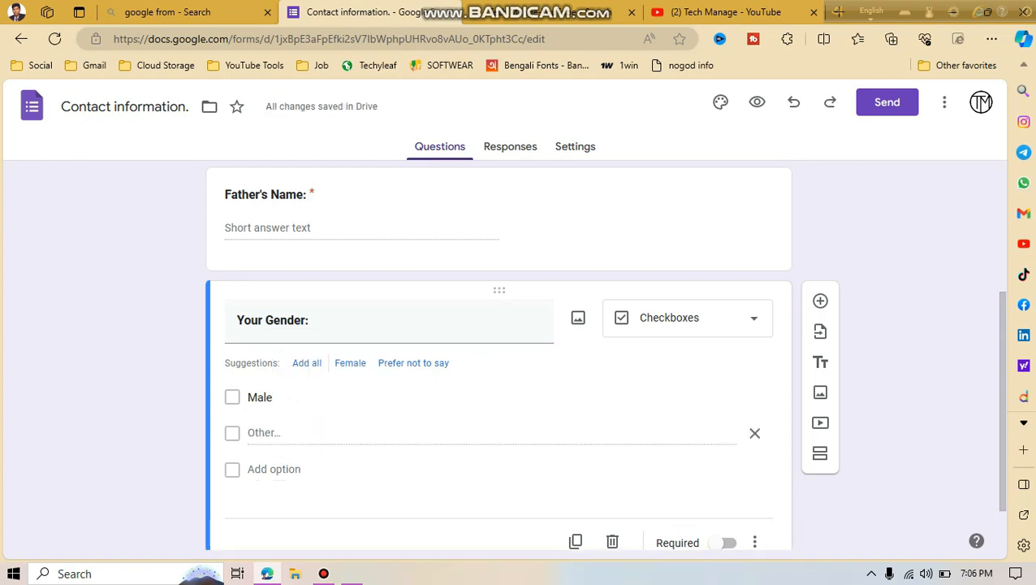
double_click(262, 433)
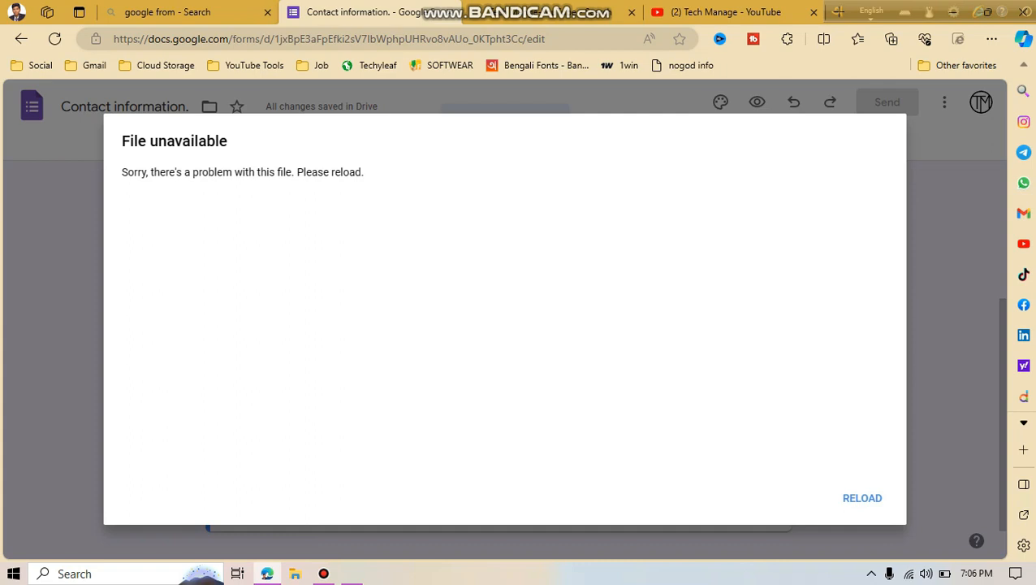
click(861, 498)
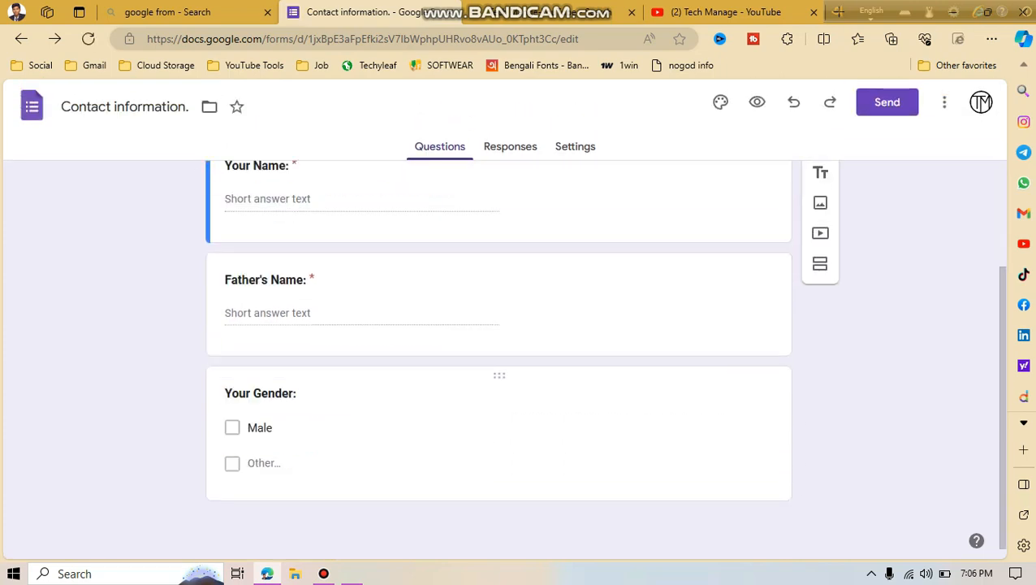
Remove the "Other" option from the "Your Gender:" question and add it again.
click(422, 443)
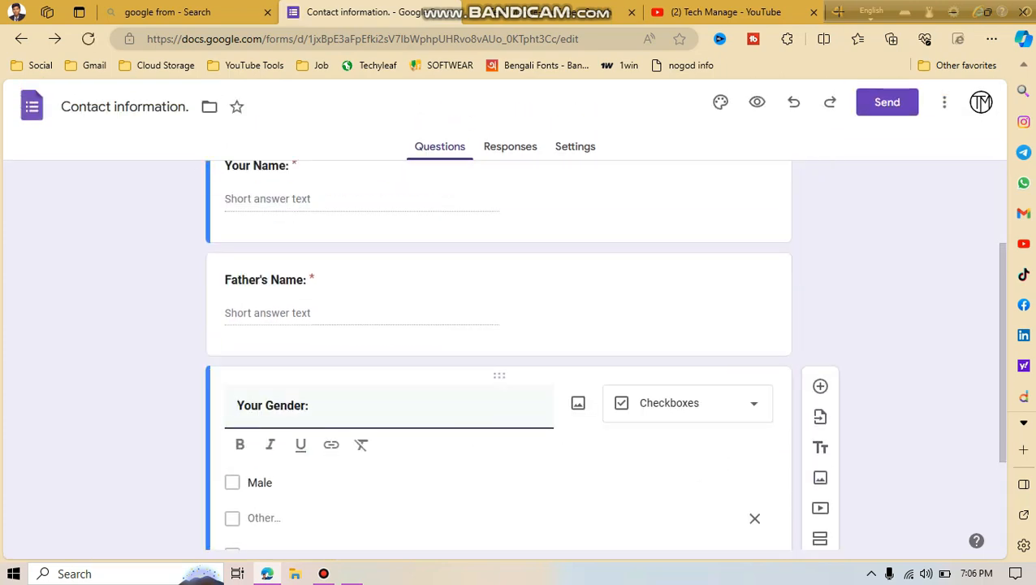
click(276, 366)
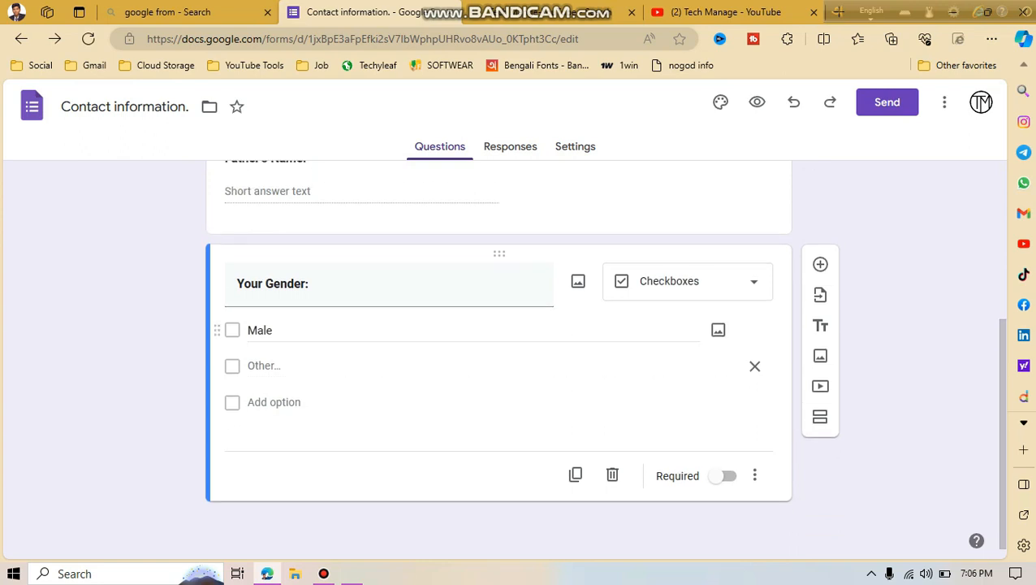
click(754, 366)
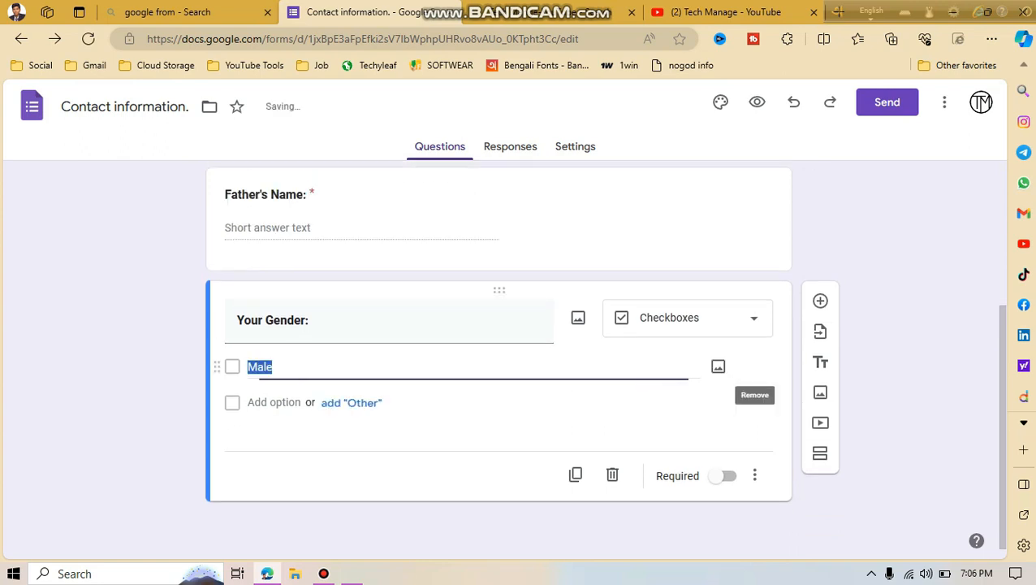
click(351, 433)
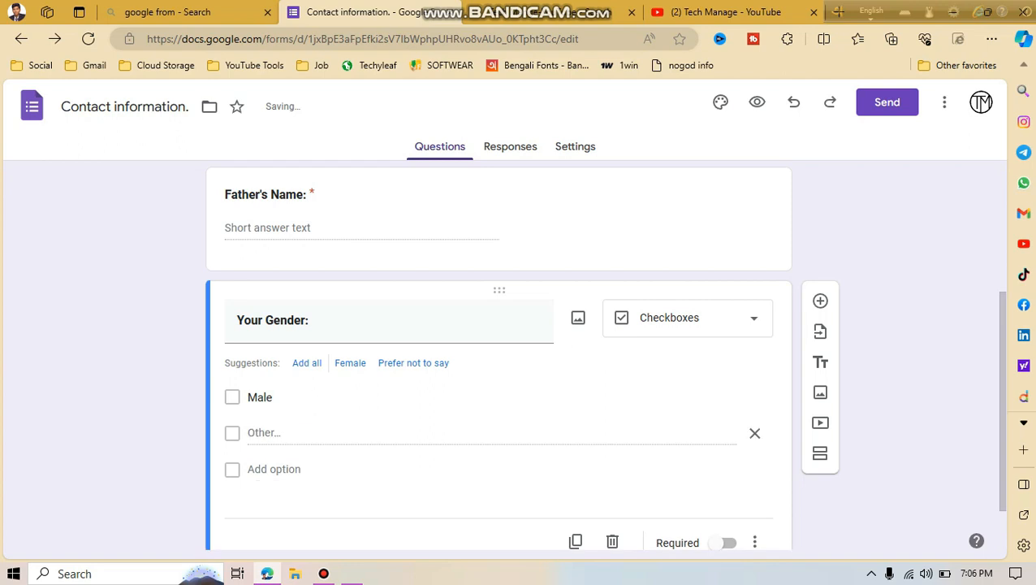
double_click(262, 433)
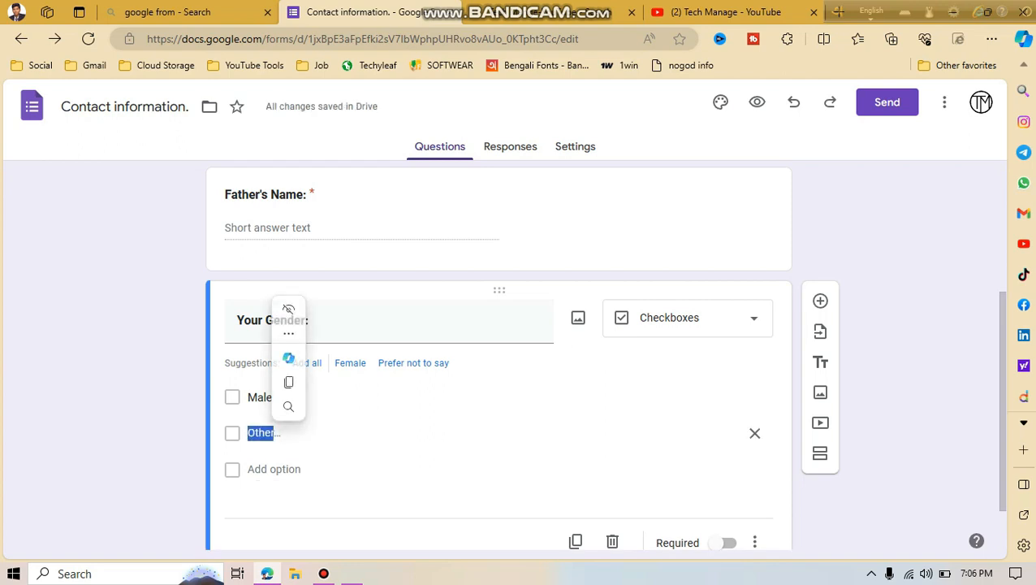
Add the suggested options "Female" and "Prefer not to say" to the "Your Gender:" question.
click(350, 362)
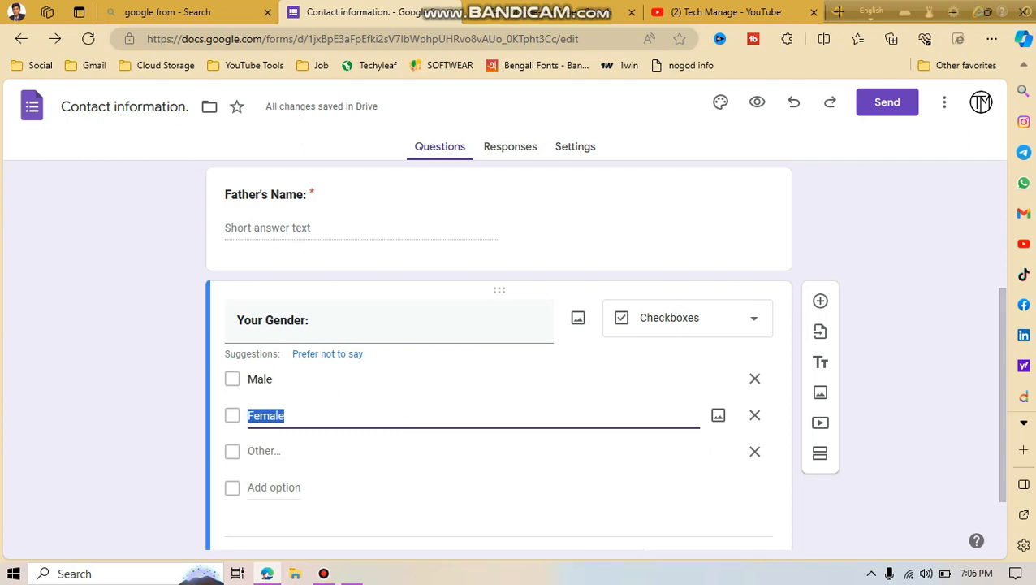
click(498, 512)
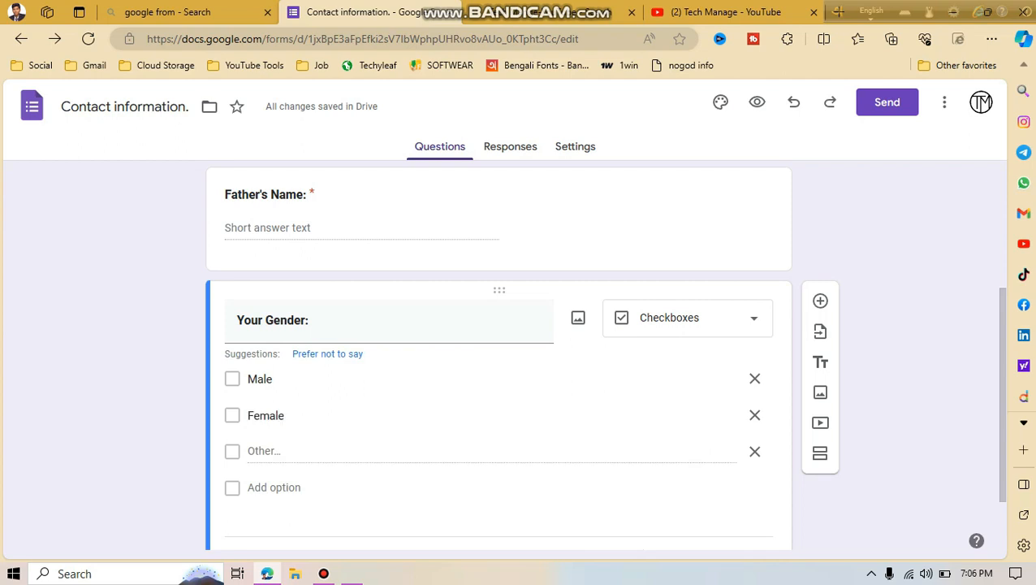
scroll(499, 357, down, 2)
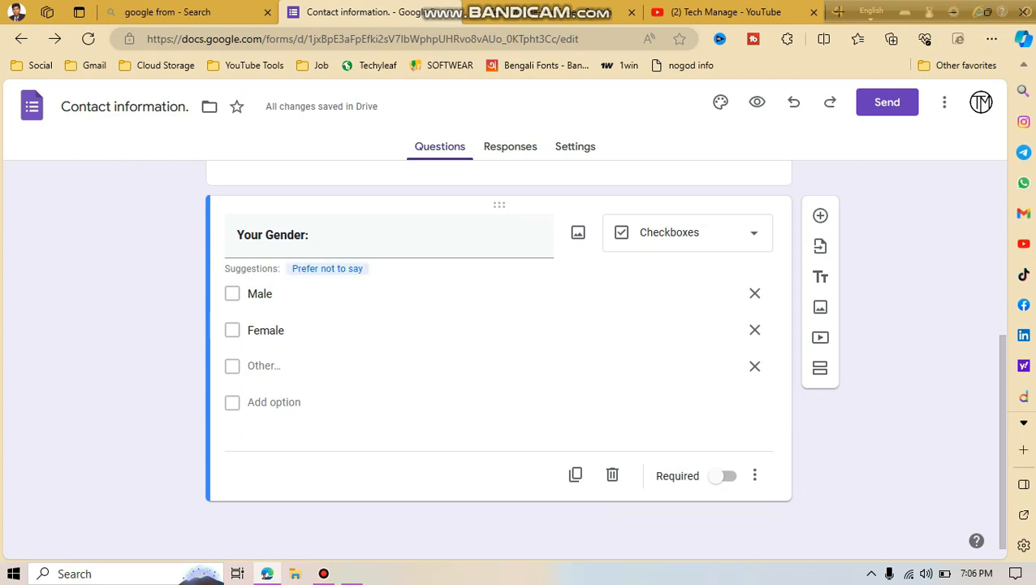
click(327, 268)
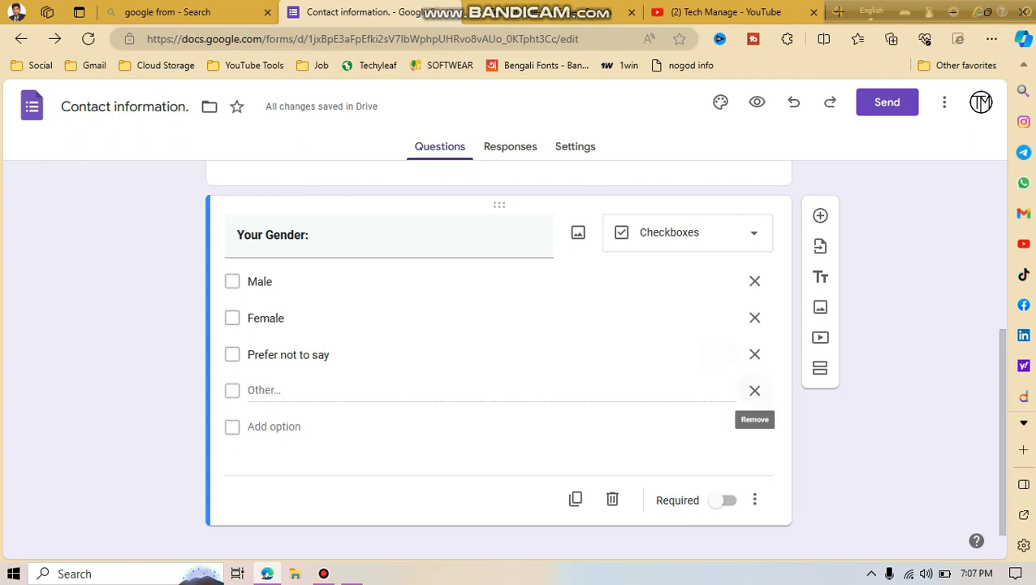
Remove the "Other" option from the "Your Gender:" question and make the question required.
click(754, 390)
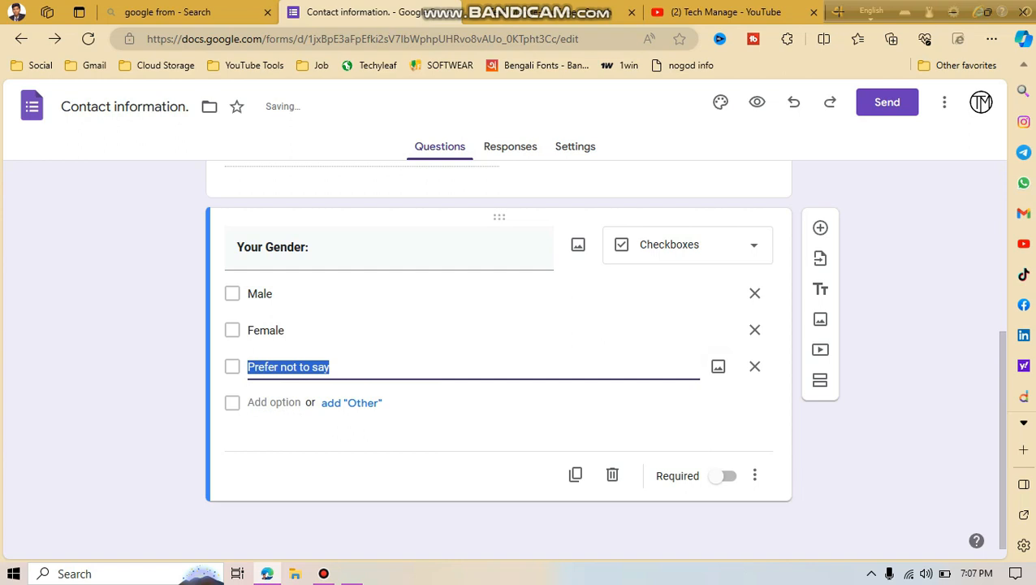
click(618, 427)
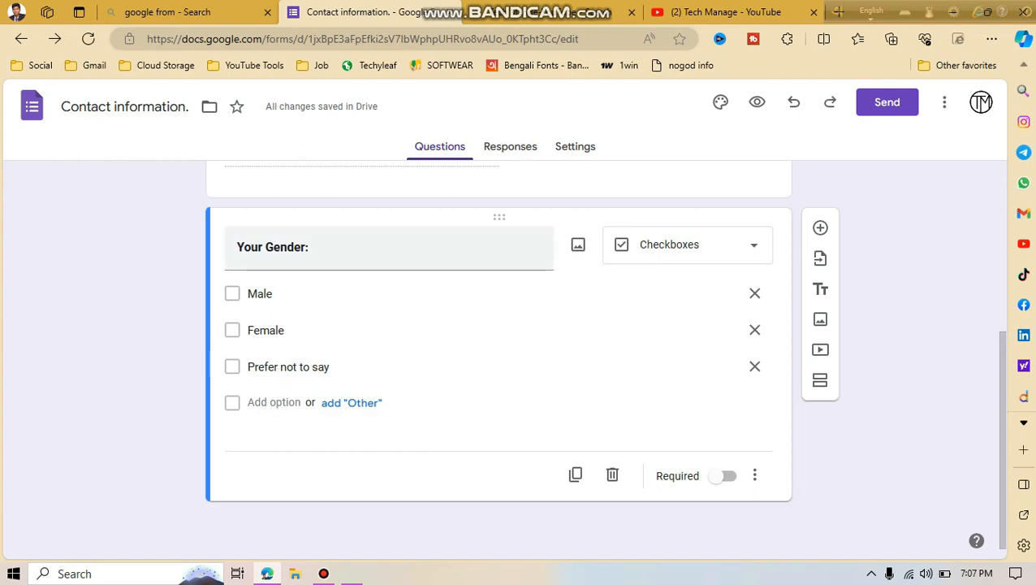
scroll(715, 365, down, 1)
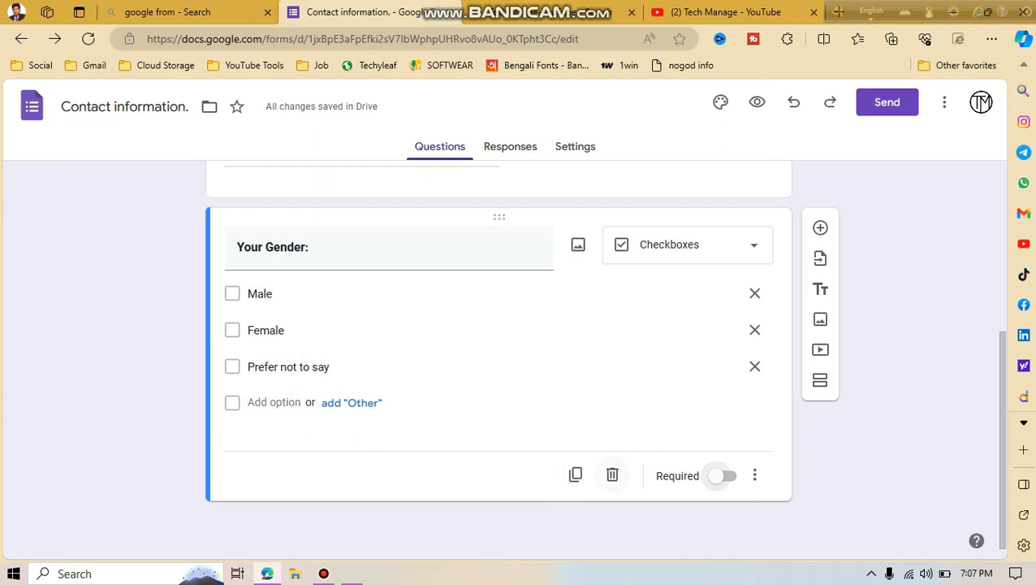
scroll(612, 462, up, 1)
click(718, 476)
scroll(712, 329, down, 1)
scroll(713, 318, up, 1)
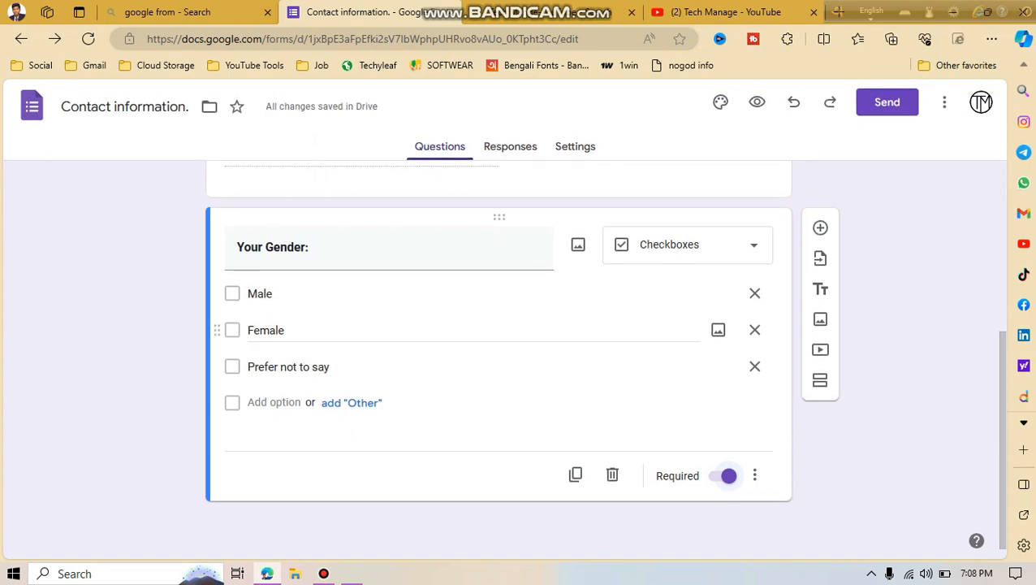
click(233, 294)
click(260, 293)
click(233, 329)
click(267, 330)
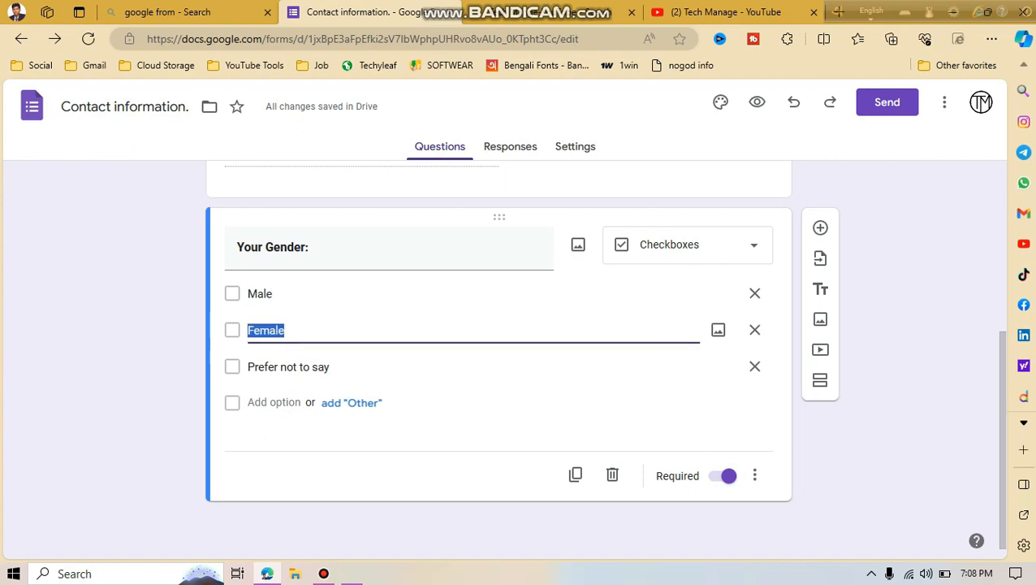
click(276, 433)
scroll(755, 329, down, 1)
scroll(504, 325, up, 1)
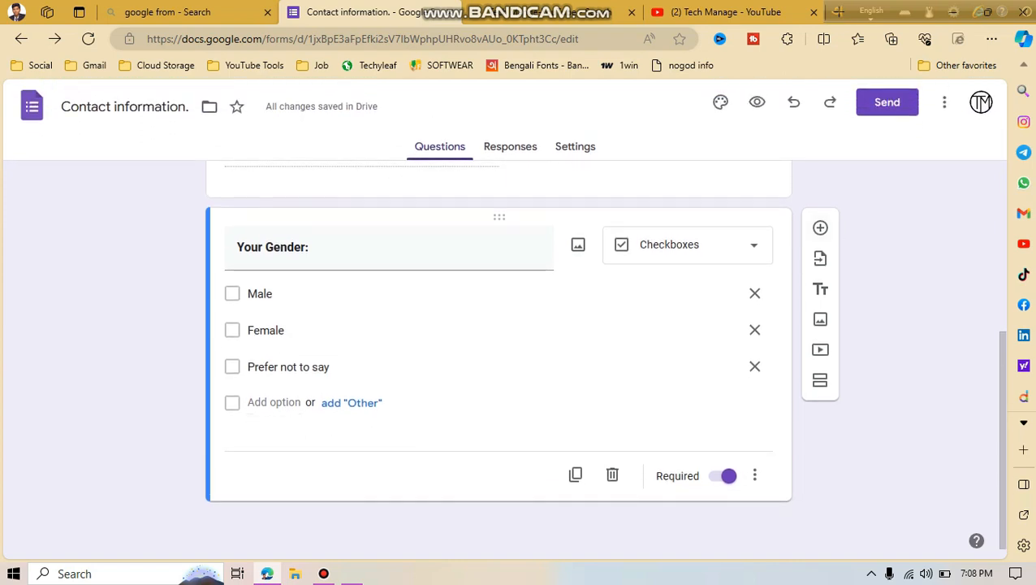
Add a new question below the gender question and title it "Upload Your Picture:".
click(820, 228)
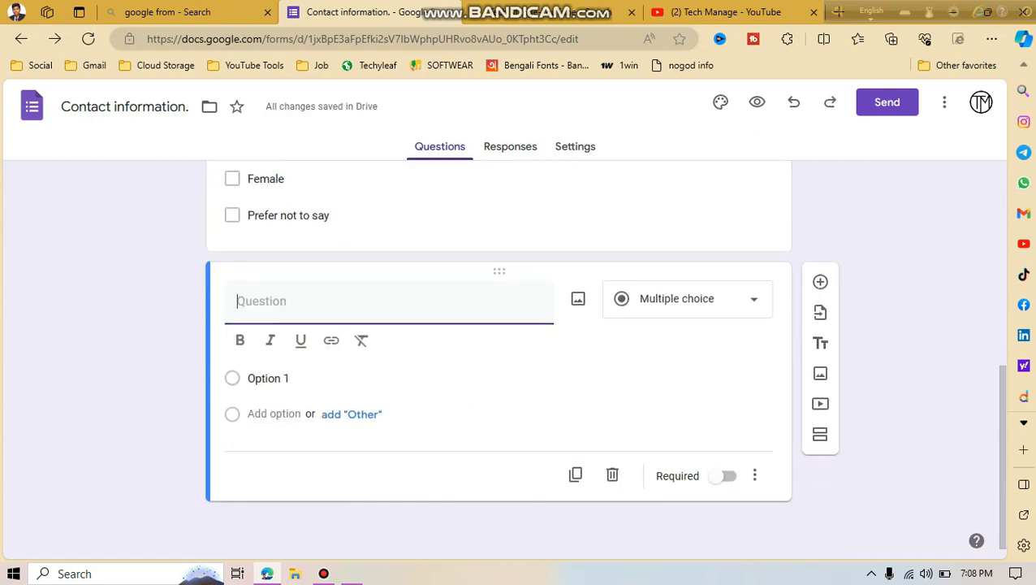
click(687, 298)
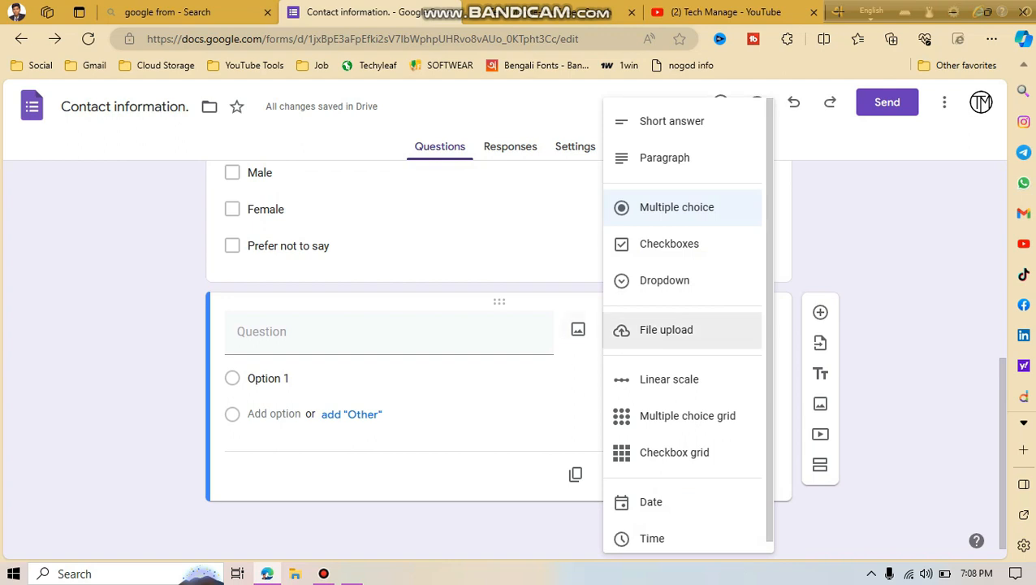
click(474, 379)
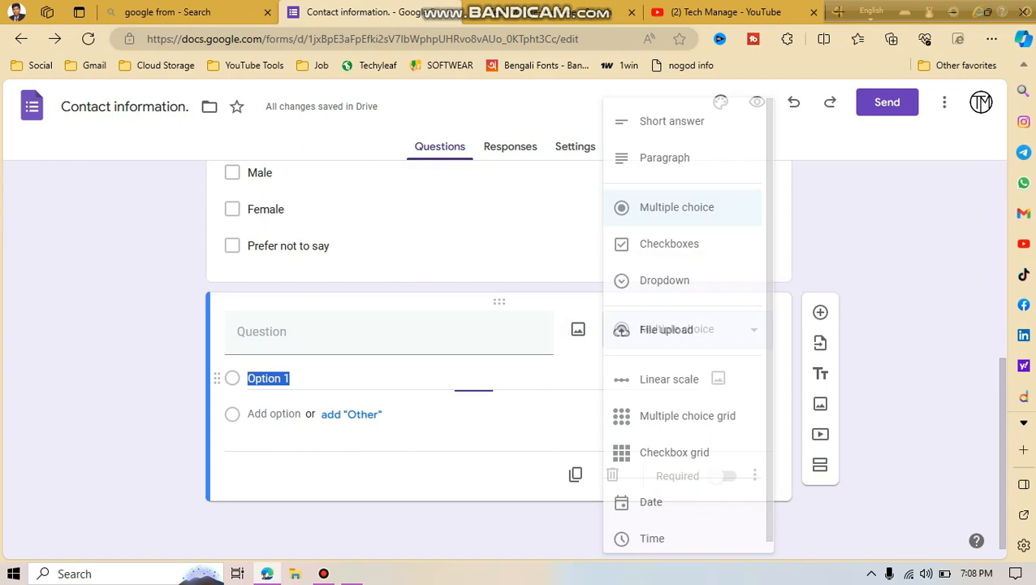
click(388, 332)
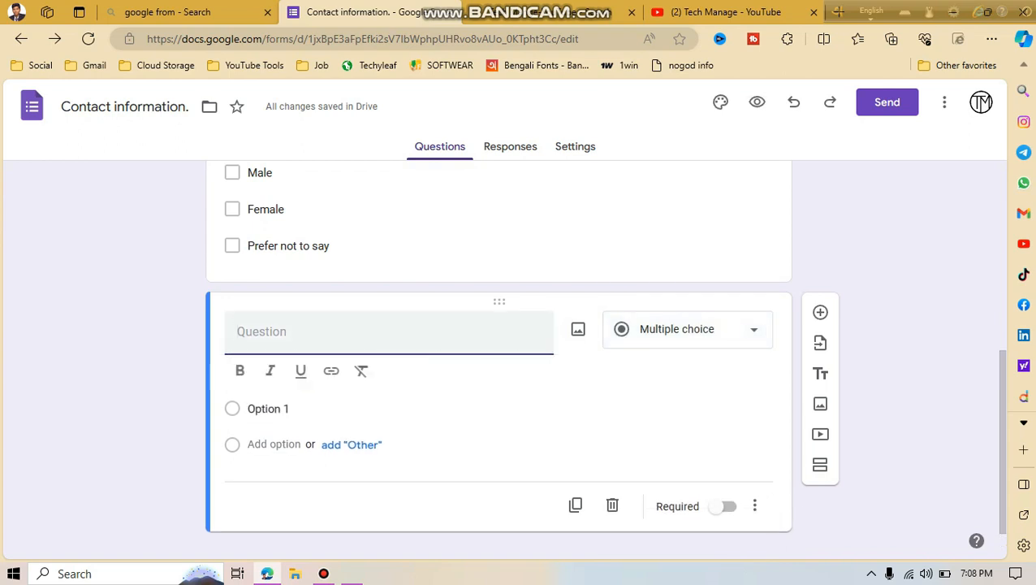
text(Up)
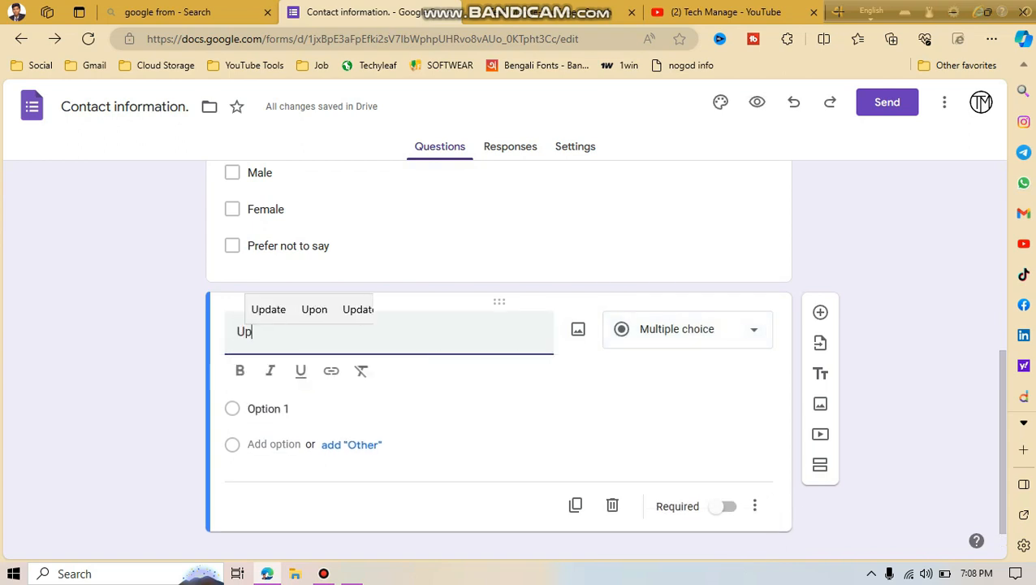
text(load You)
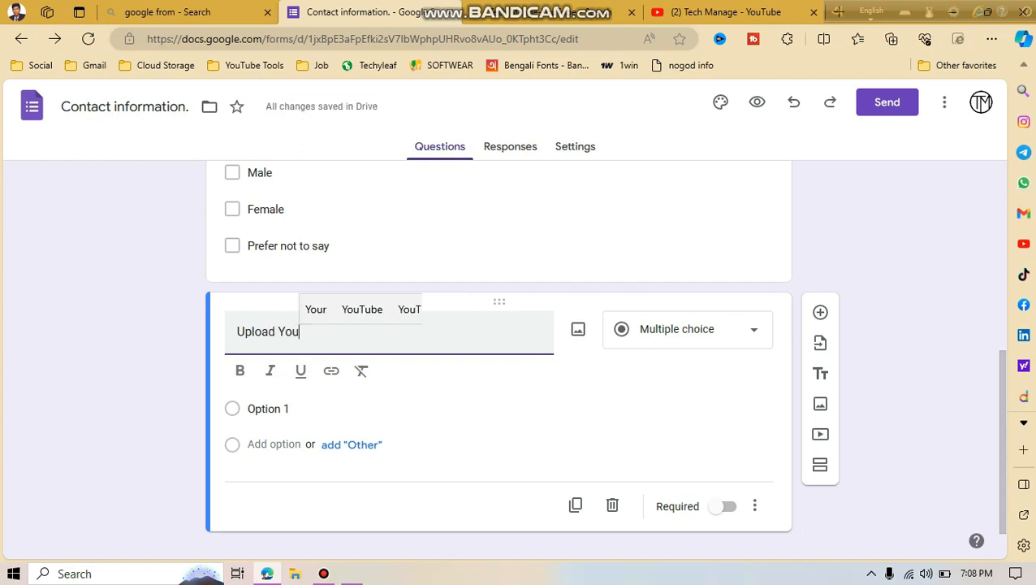
text(r Pic)
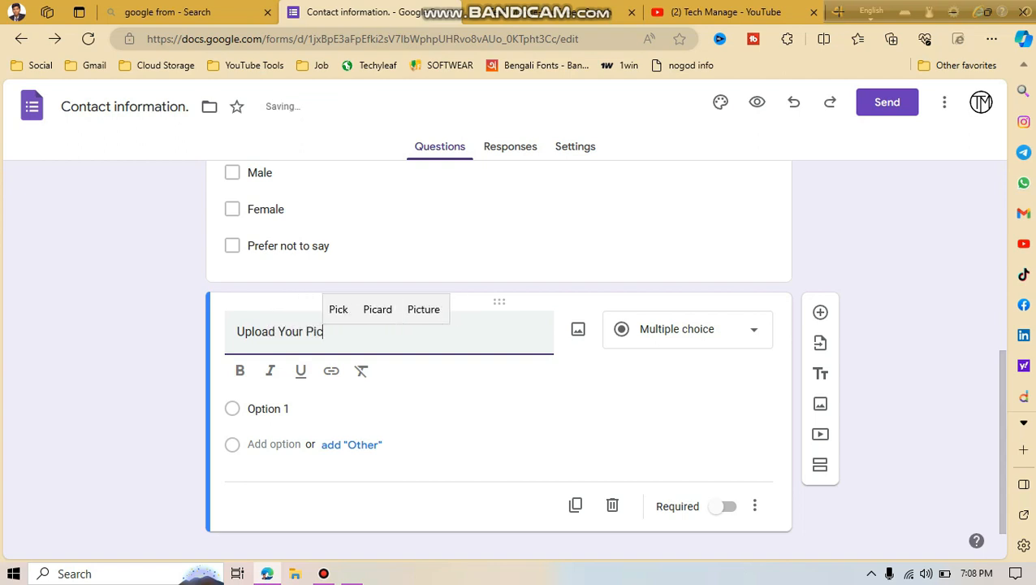
text(ture)
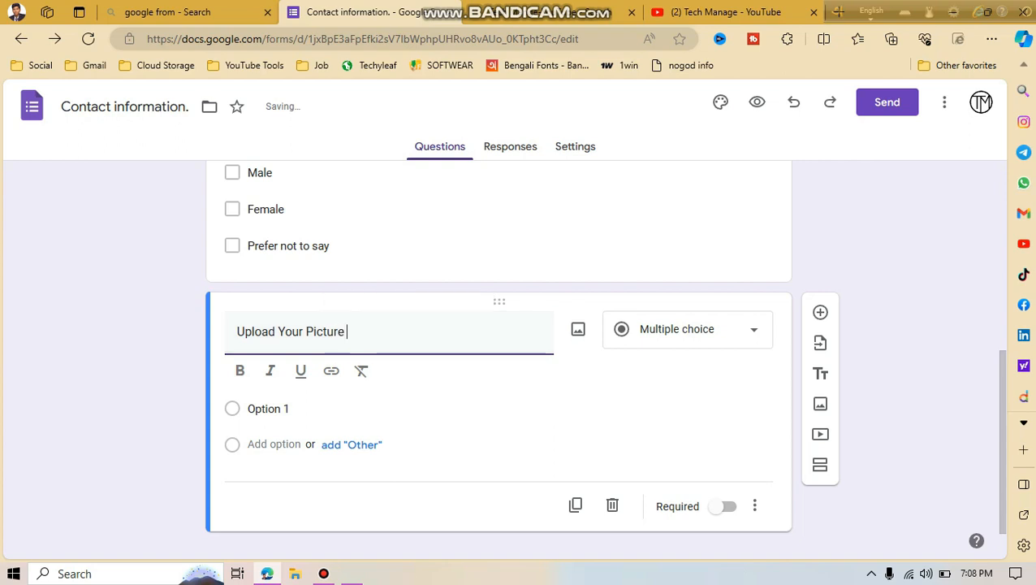
key(BackSpace)
text(:)
Make the whole "Upload Your Picture:" question title bold.
click(239, 370)
click(278, 331)
triple_click(278, 331)
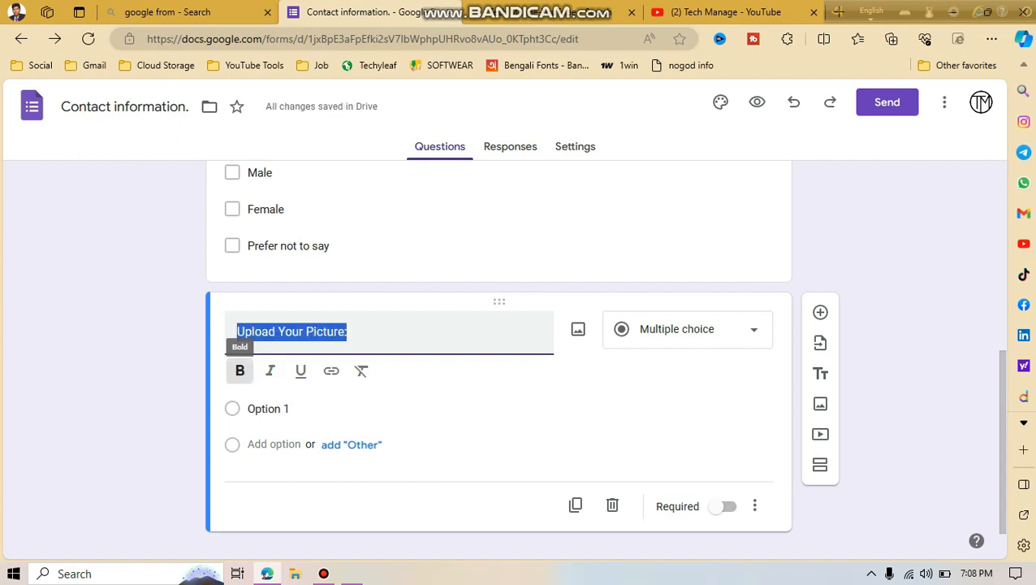
click(239, 370)
Change the "Upload Your Picture:" question to the File upload type and agree to let respondents upload files to Drive.
click(727, 329)
click(672, 329)
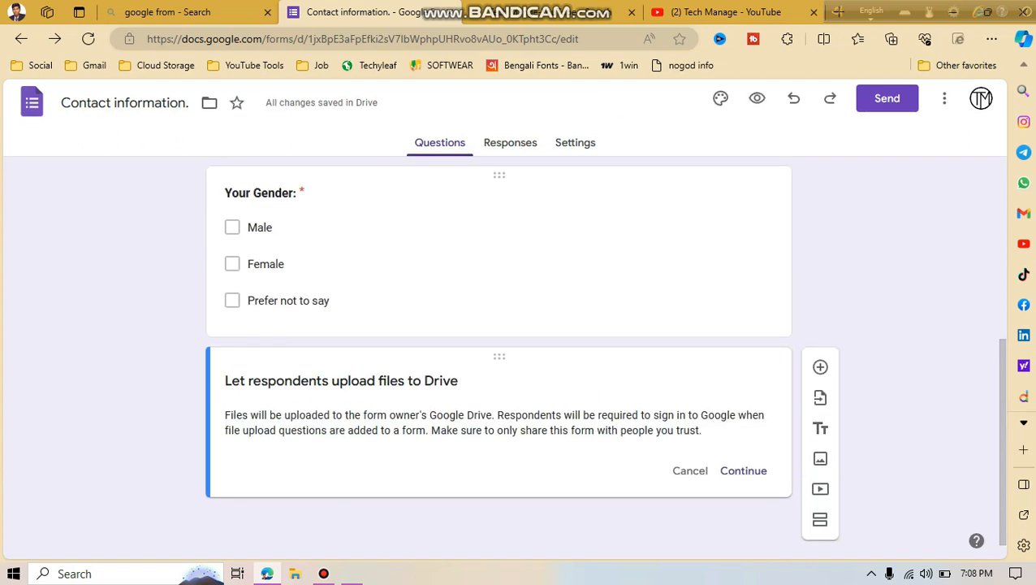
scroll(499, 357, down, 1)
scroll(499, 357, up, 1)
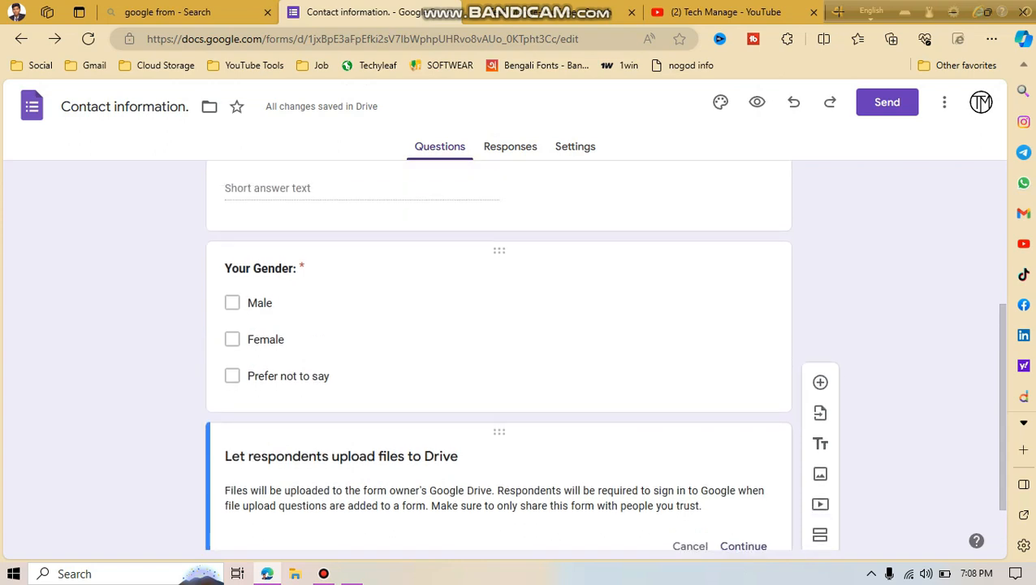
scroll(499, 358, down, 1)
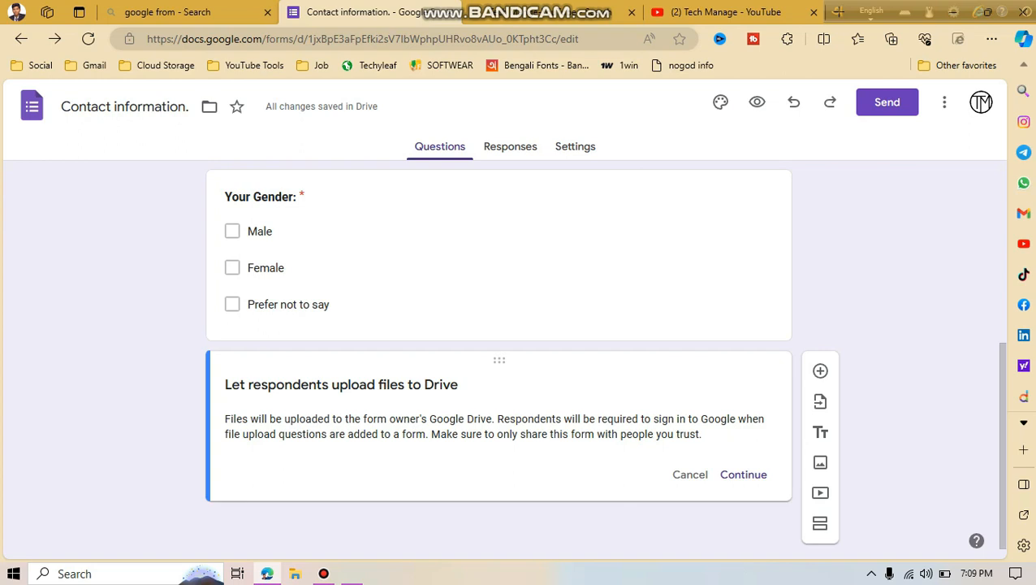
click(743, 475)
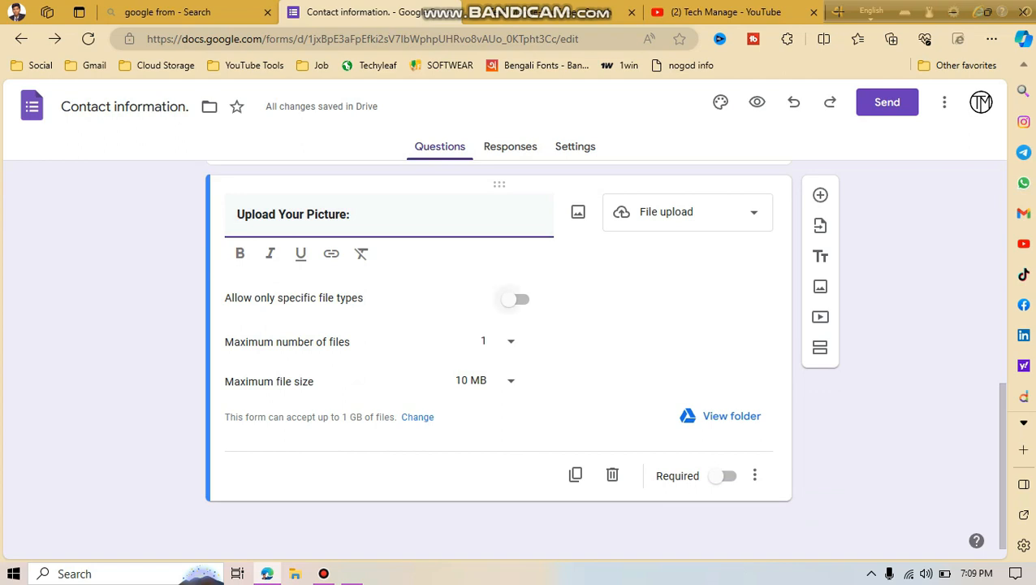
Examine the picture question's file type restriction and its maximum file count and size choices, keeping 1 file and 10 MB.
click(518, 299)
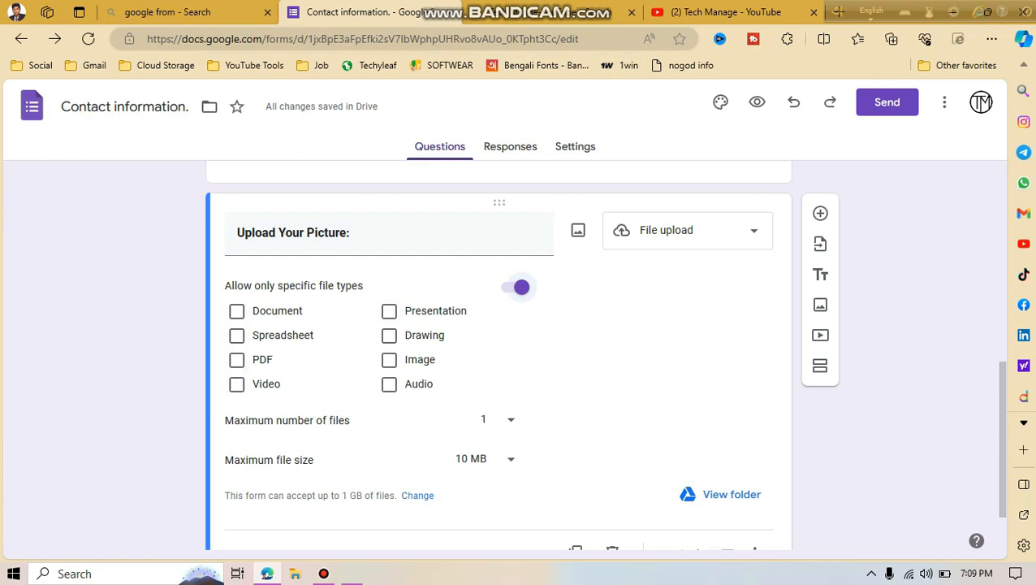
click(518, 287)
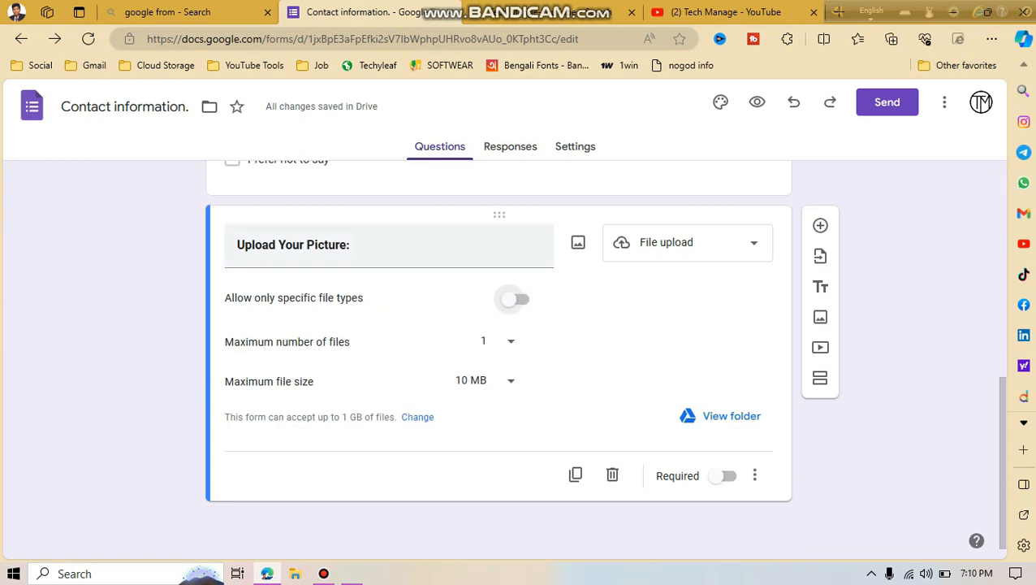
click(497, 341)
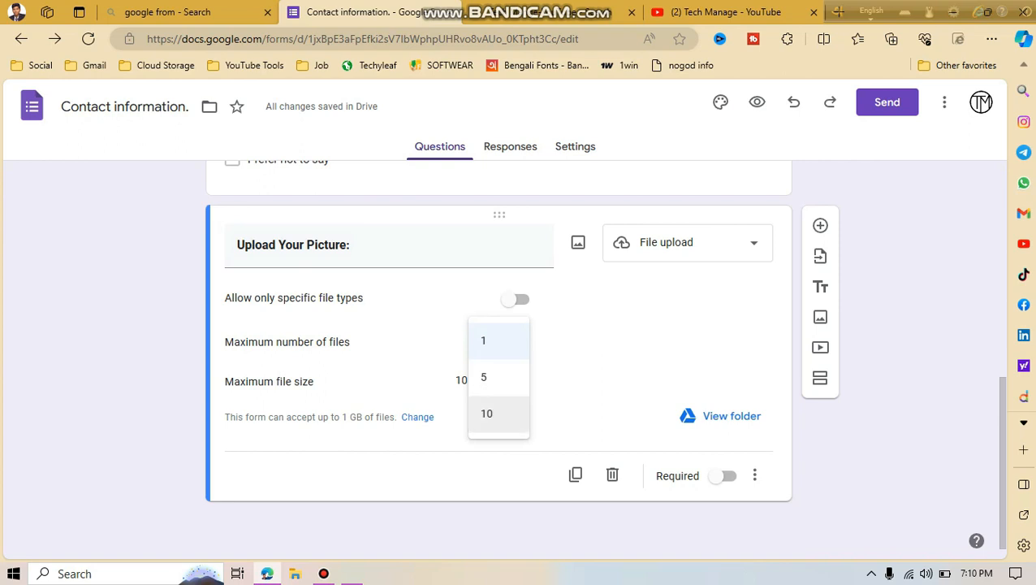
click(497, 341)
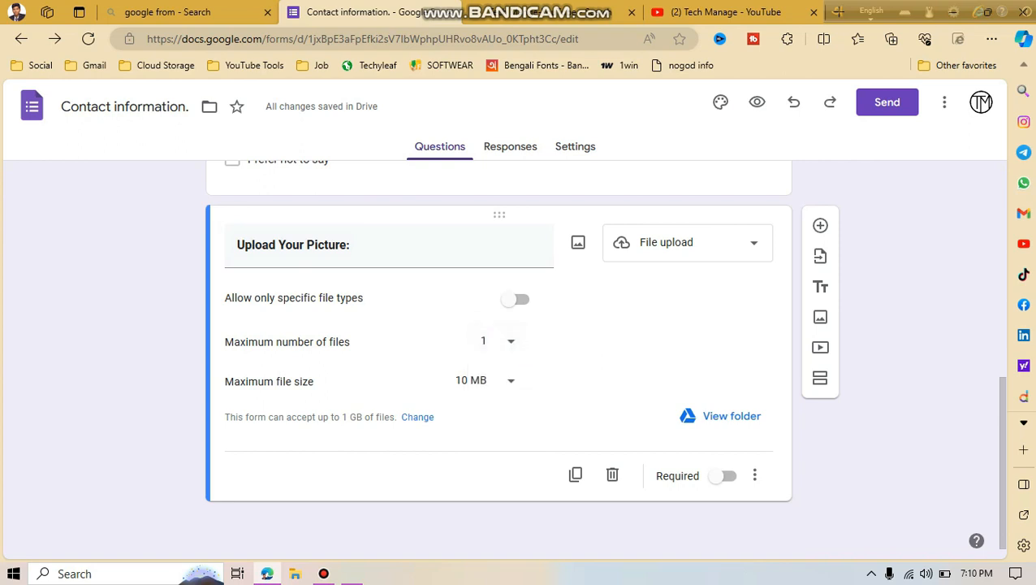
click(502, 382)
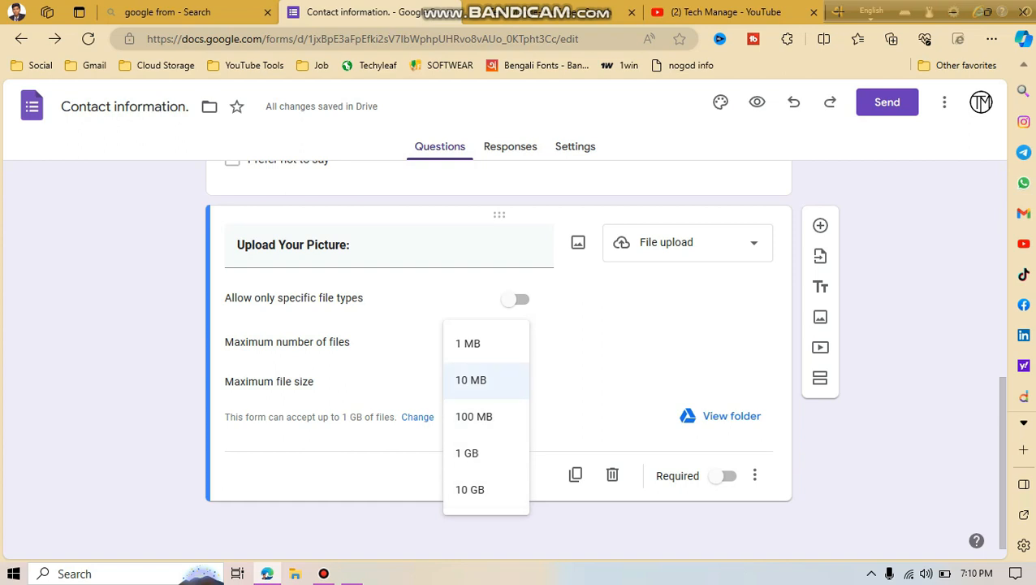
click(486, 380)
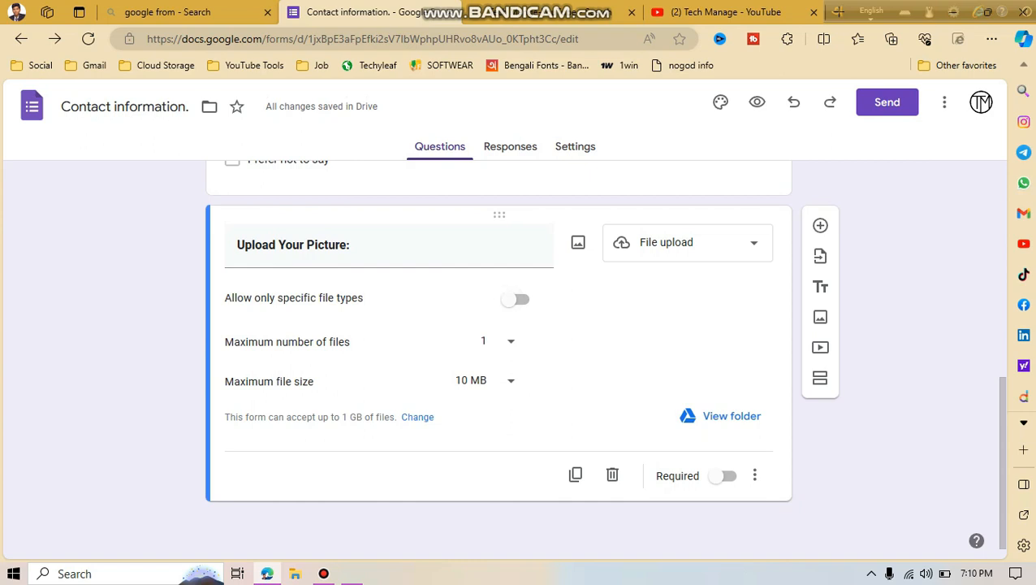
click(495, 341)
click(484, 341)
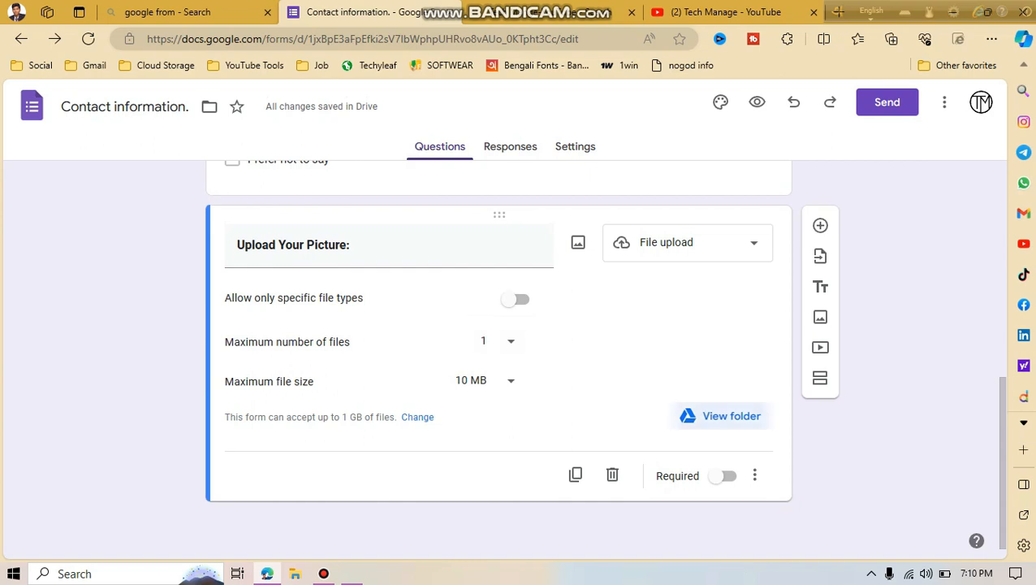
View the picture question's upload folder in Google Drive and return to the form editor.
click(722, 416)
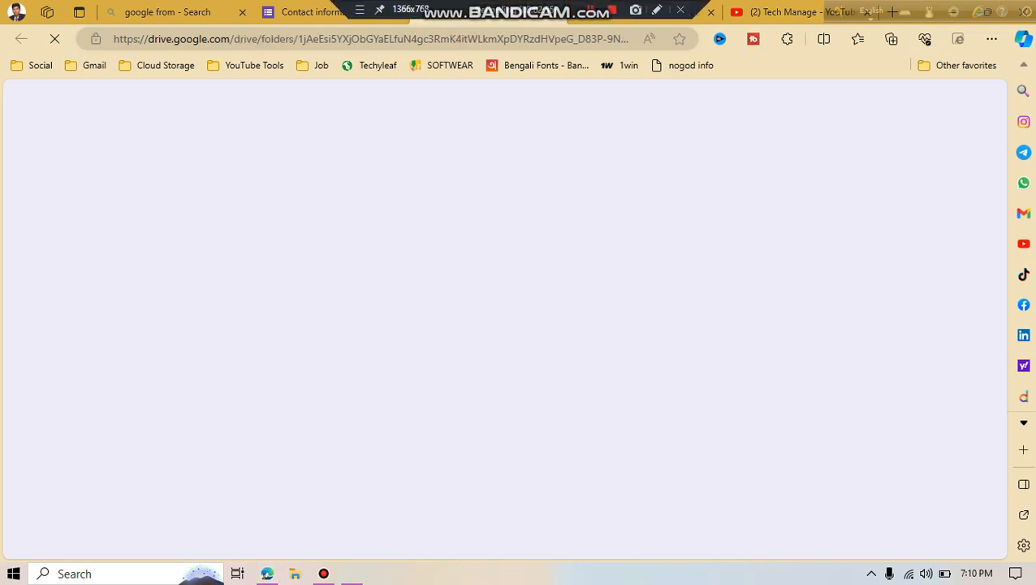
click(332, 12)
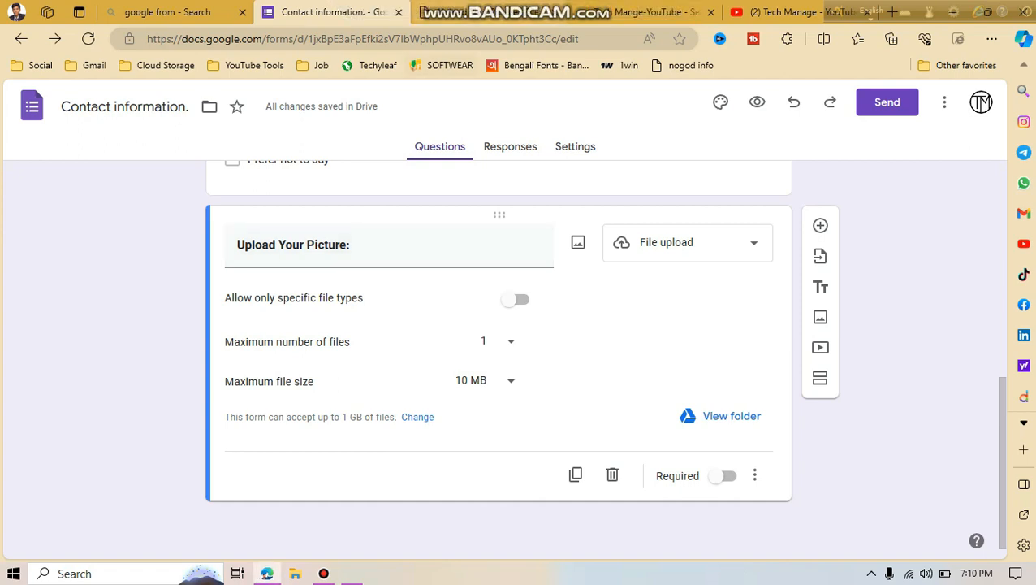
click(489, 12)
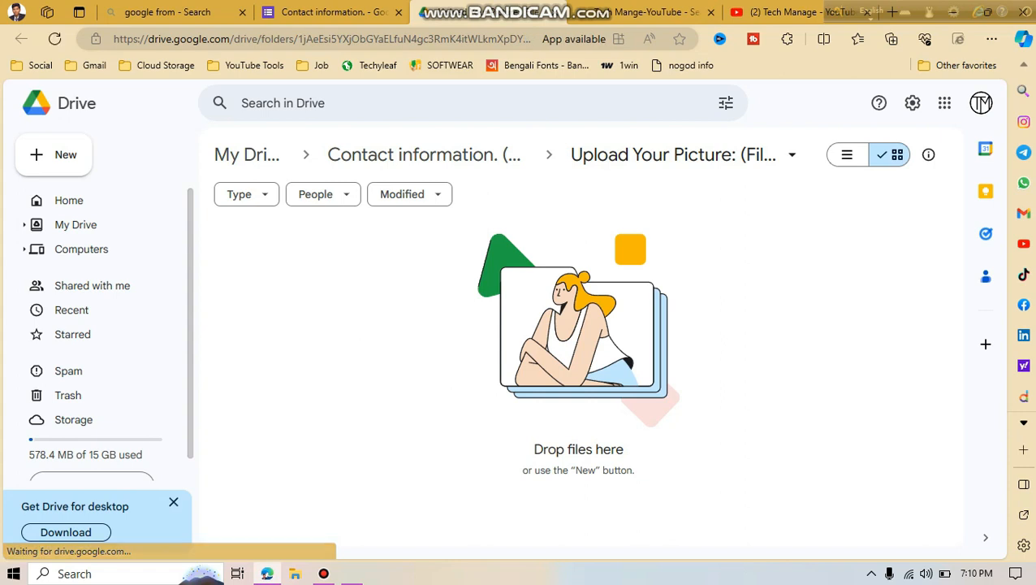
click(333, 12)
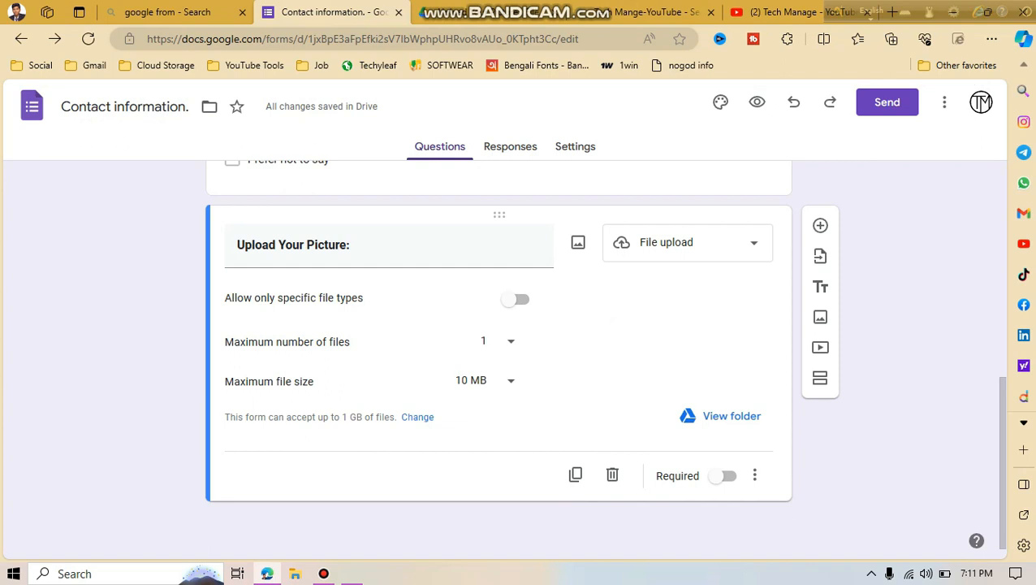
Make the "Upload Your Picture:" question required.
scroll(500, 325, down, 2)
click(718, 476)
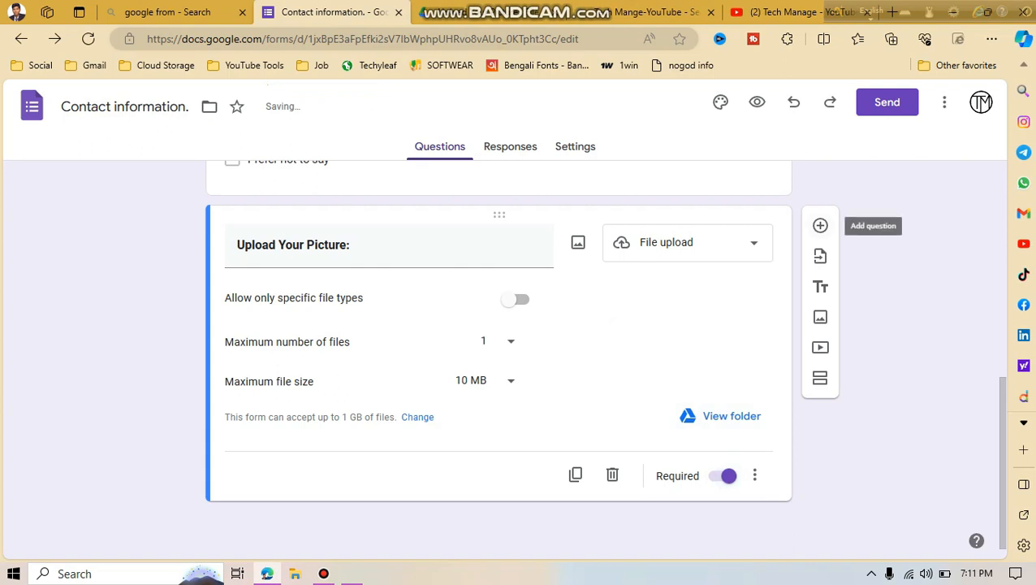
Add a new question below the picture upload titled "Your Birth Of Date:" and make its title bold.
click(821, 225)
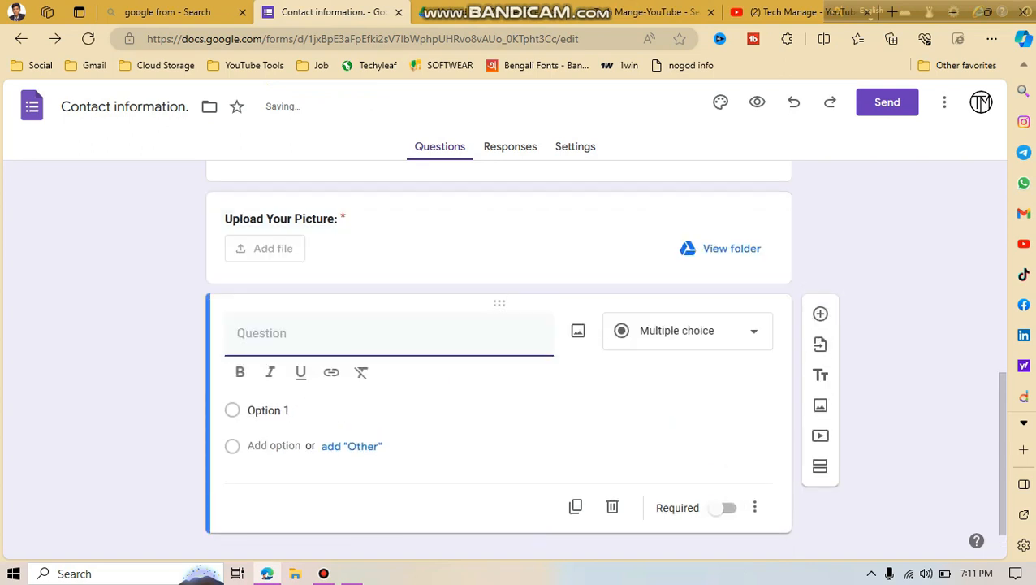
click(688, 330)
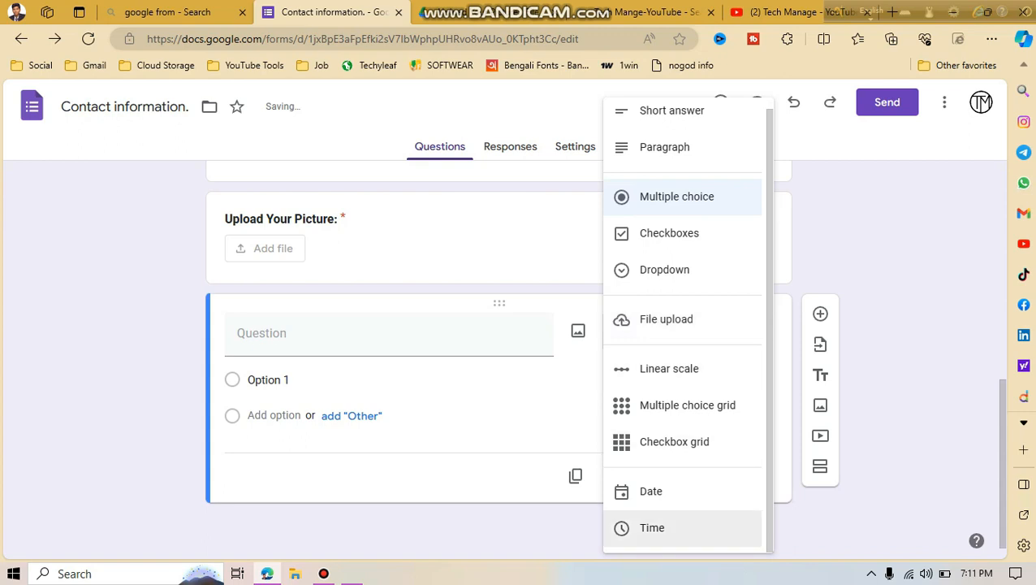
click(389, 351)
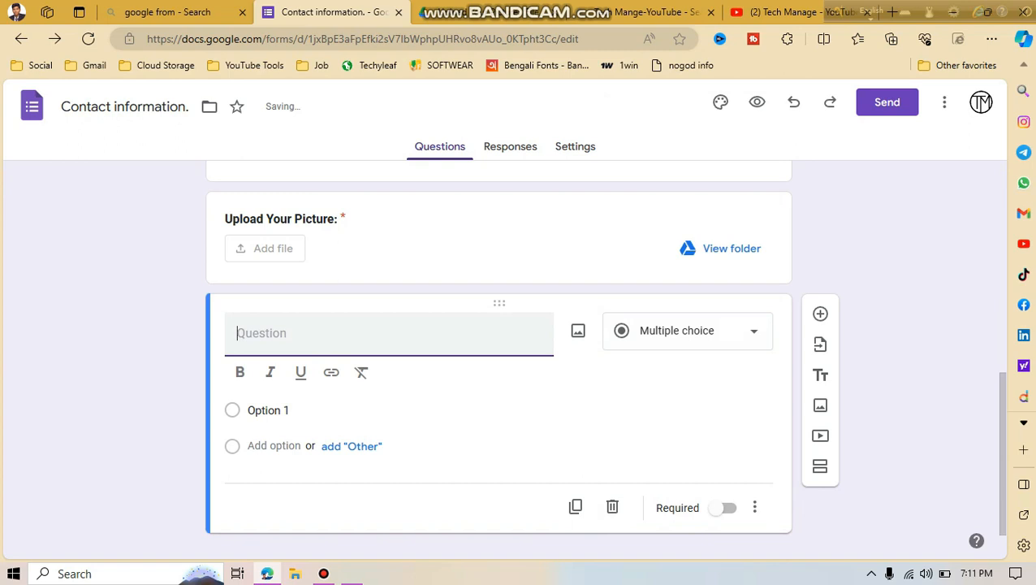
text(Your )
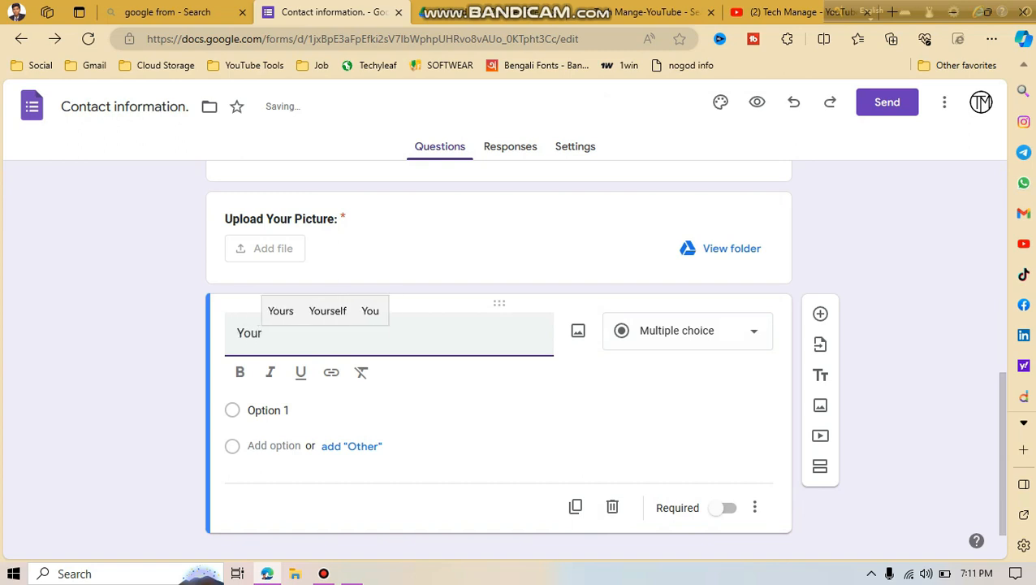
text(Birth)
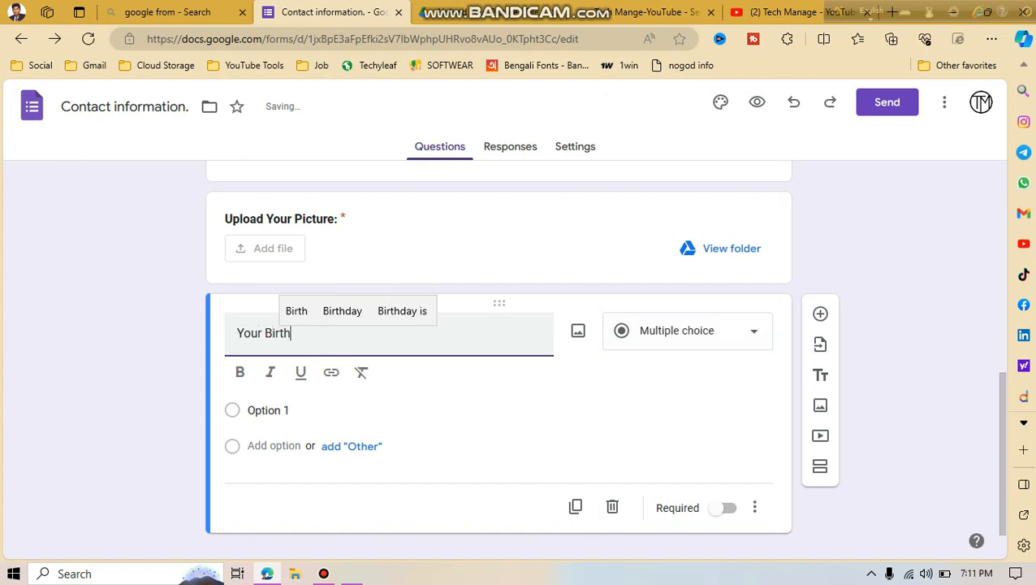
text( Of Dat)
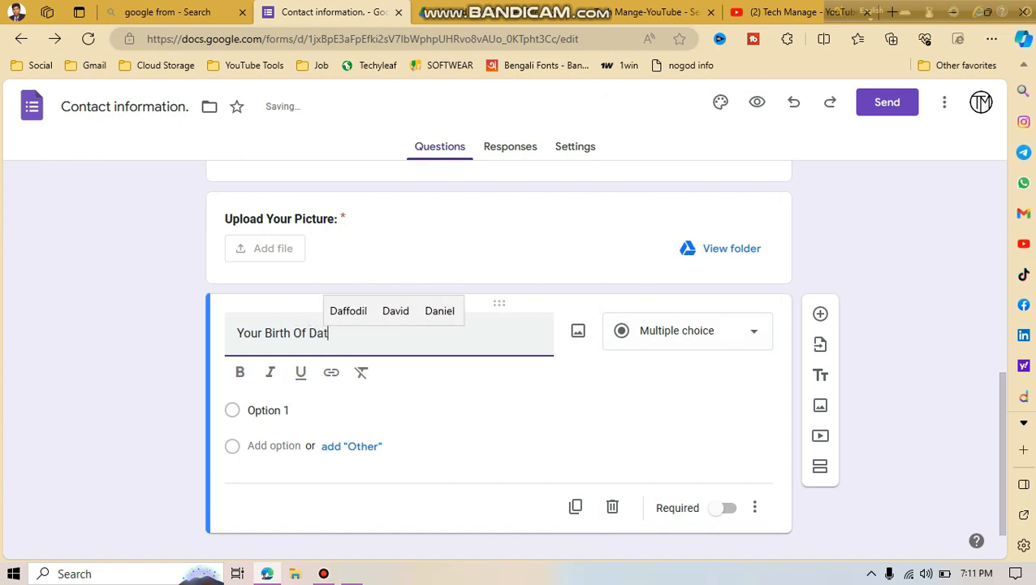
text(e:)
key(ctrl+a)
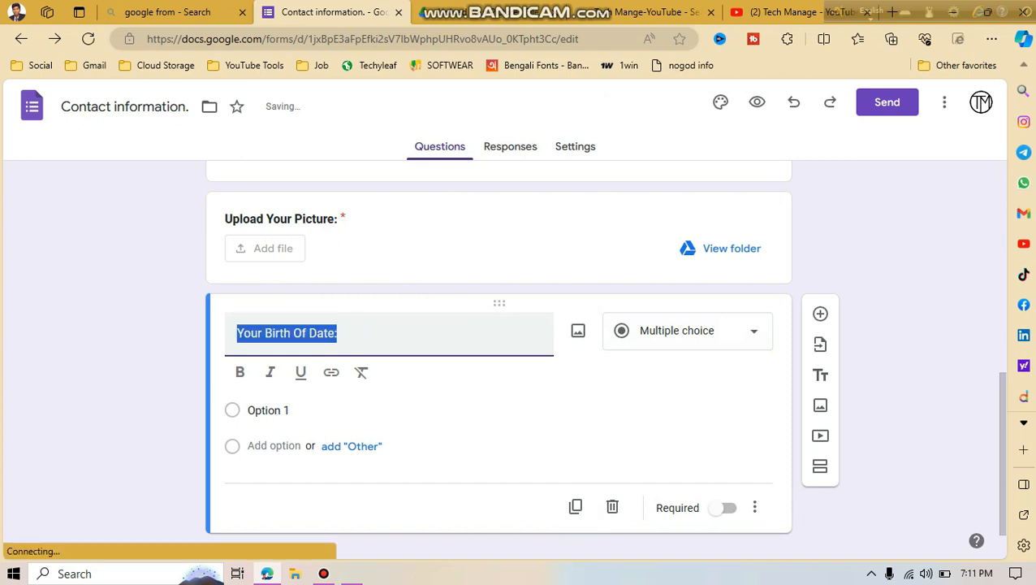
click(240, 372)
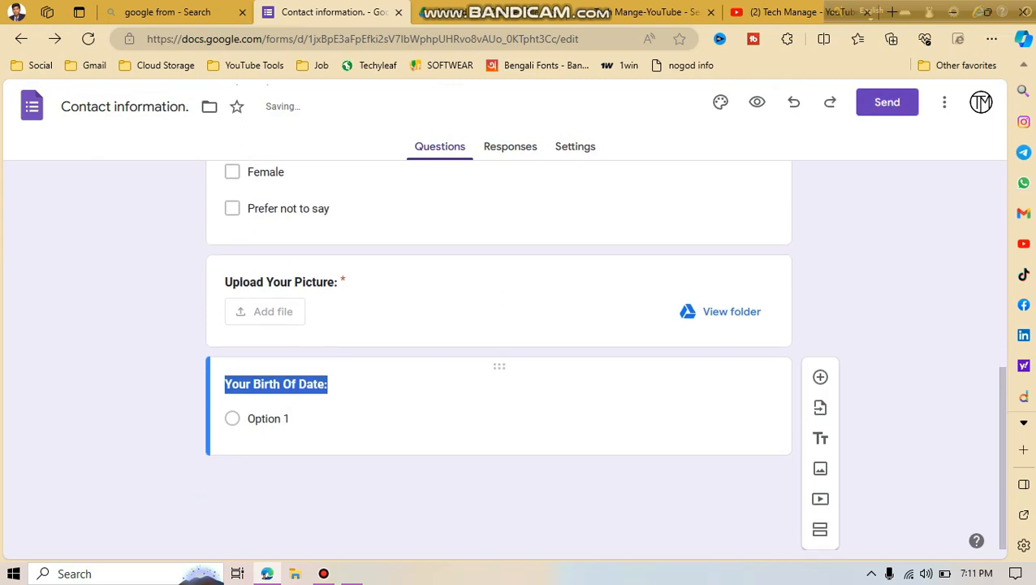
Change the "Your Birth Of Date:" question to the Date type and make it required.
click(269, 419)
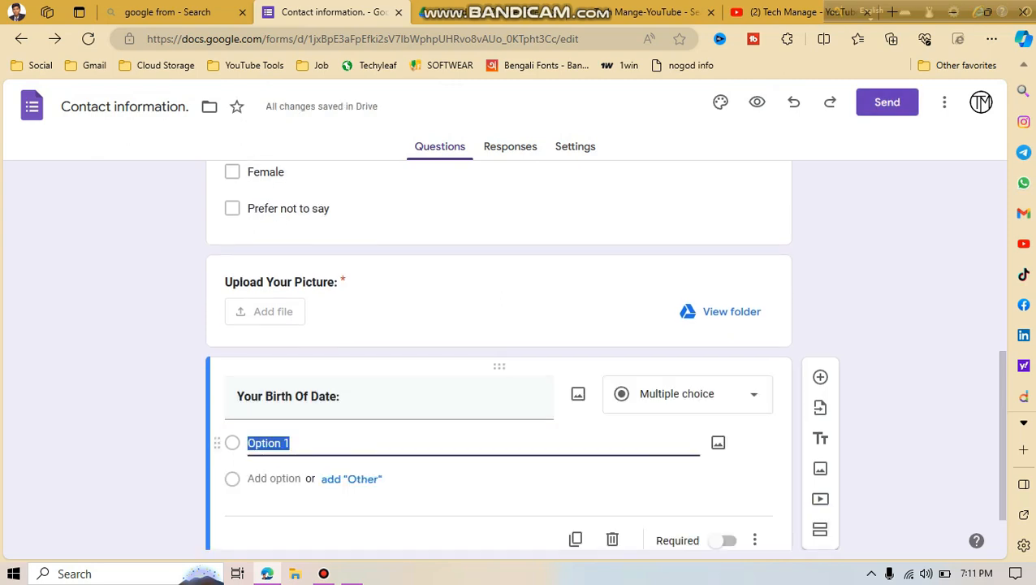
click(688, 329)
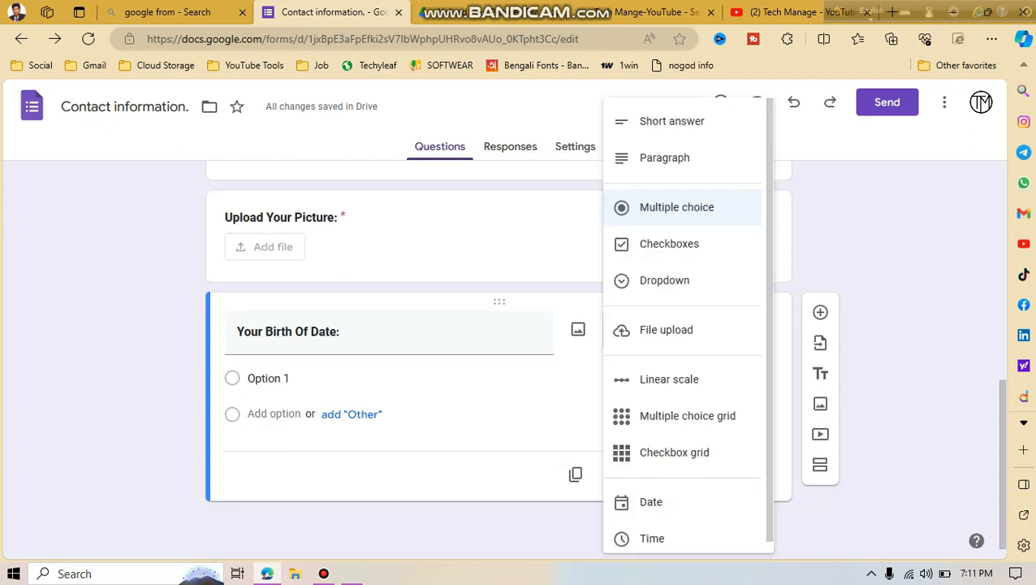
click(650, 502)
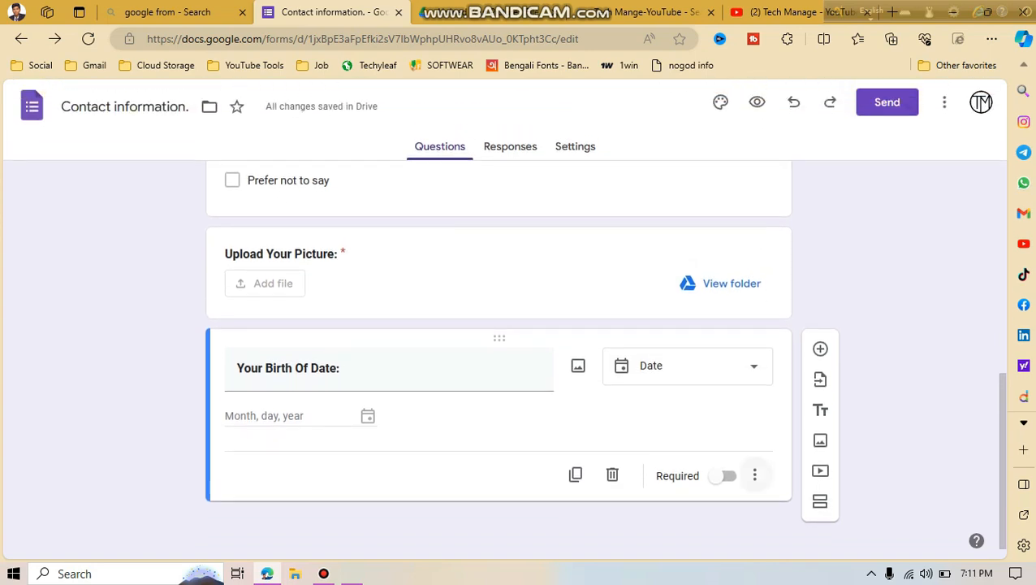
click(723, 476)
Open the form's theme settings and set the header font to Impact.
scroll(723, 476, down, 2)
scroll(723, 476, up, 5)
scroll(723, 475, down, 5)
scroll(723, 476, up, 6)
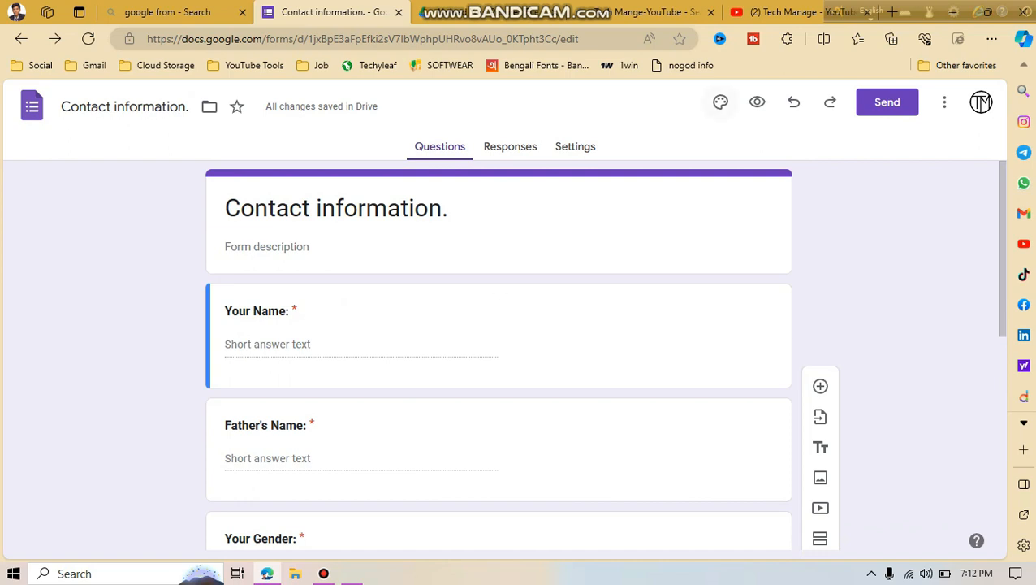
click(720, 102)
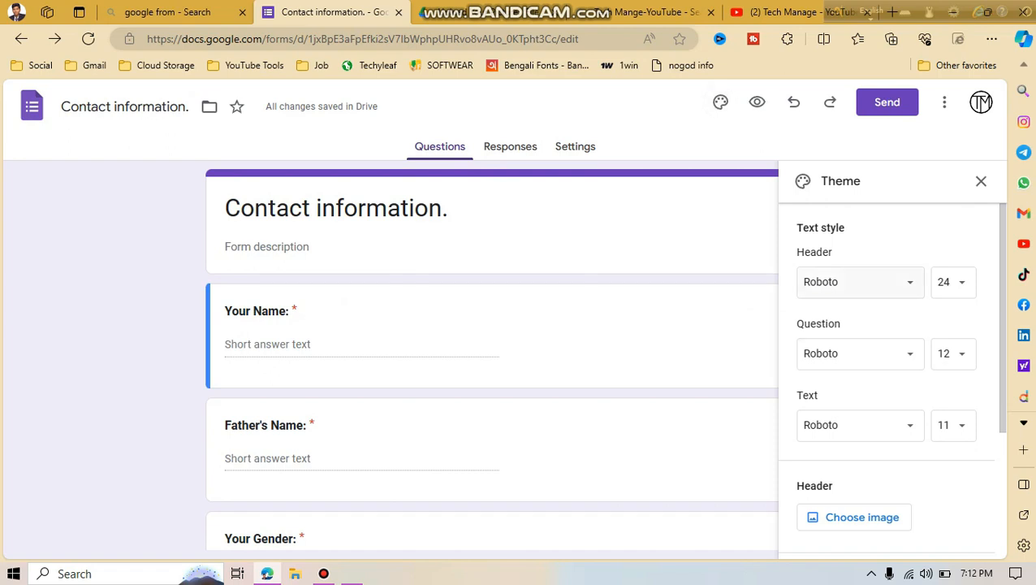
click(859, 282)
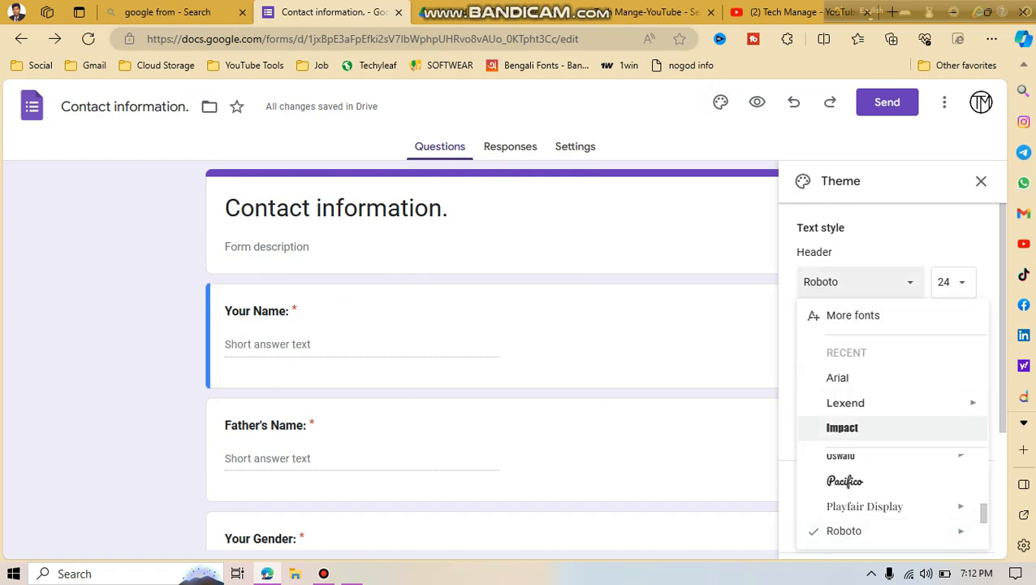
click(842, 427)
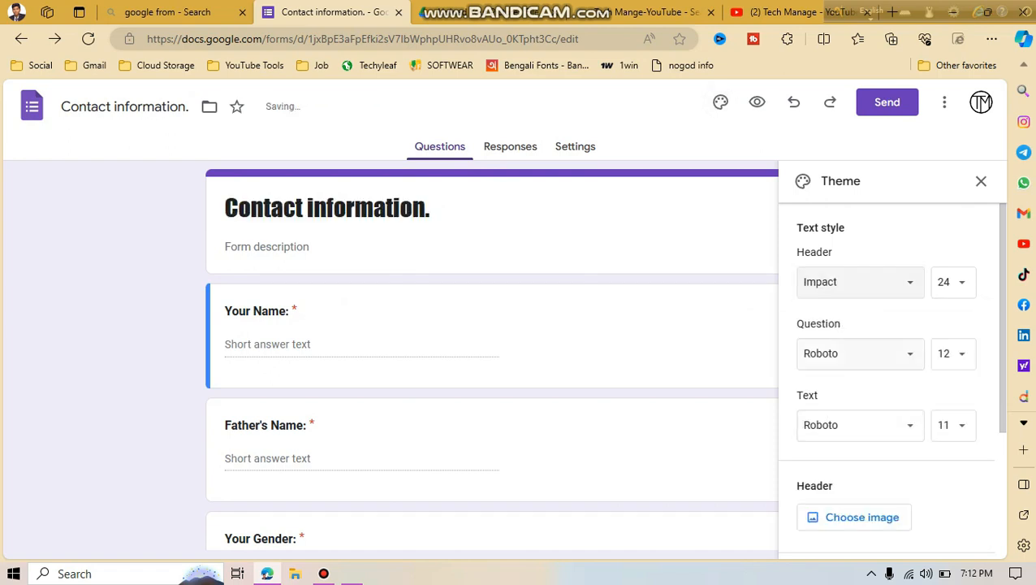
Set the theme's question font to Playfair Display.
click(860, 353)
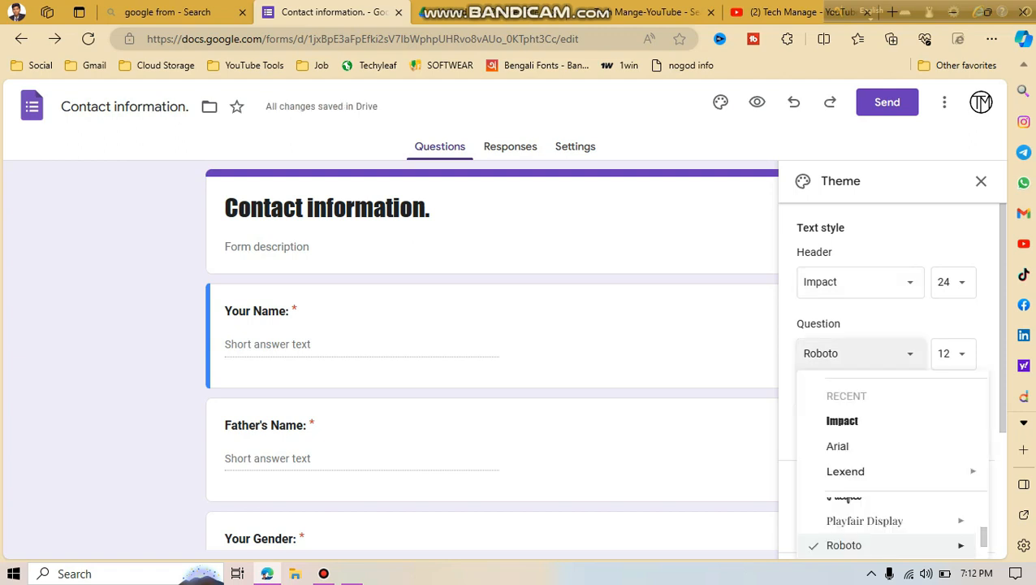
scroll(861, 446, down, 2)
scroll(861, 442, down, 1)
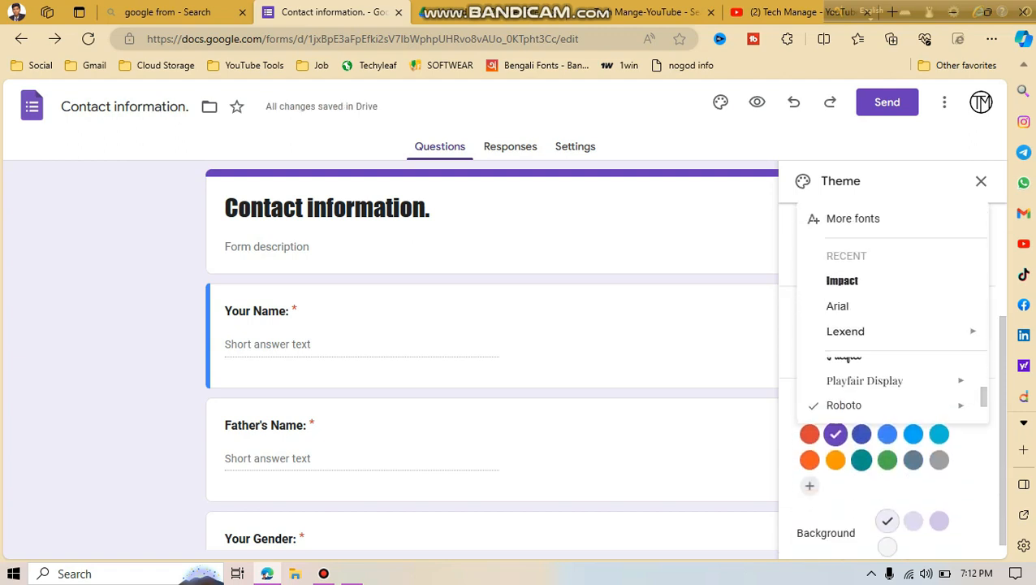
scroll(861, 442, down, 1)
scroll(861, 443, up, 1)
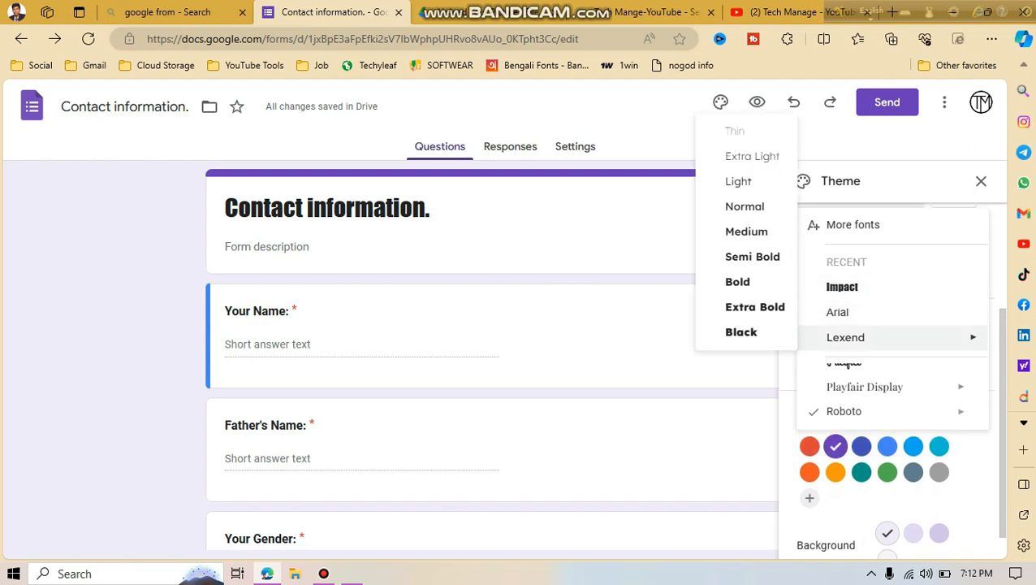
mouse_move(846, 337)
scroll(846, 337, down, 1)
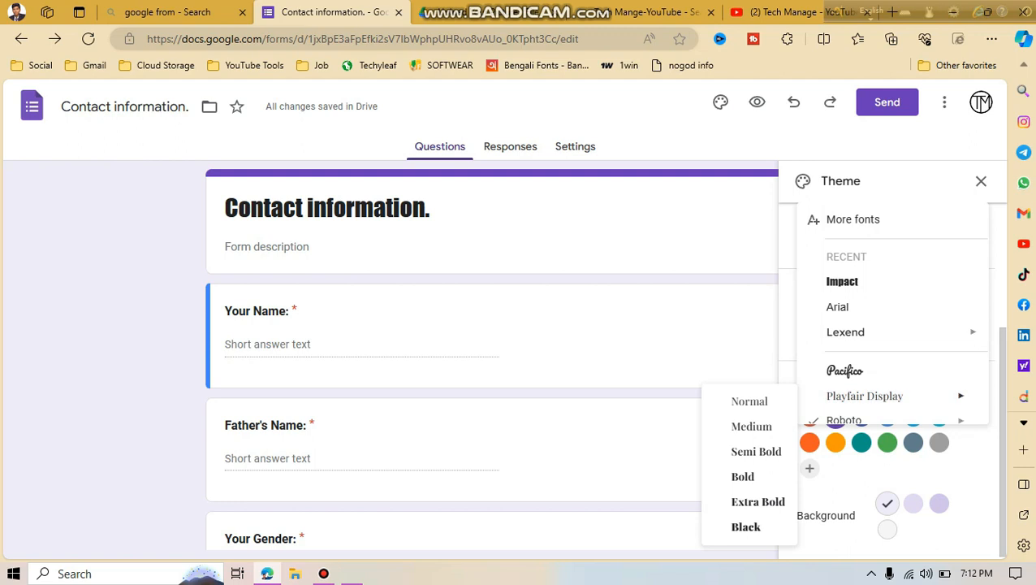
mouse_move(865, 397)
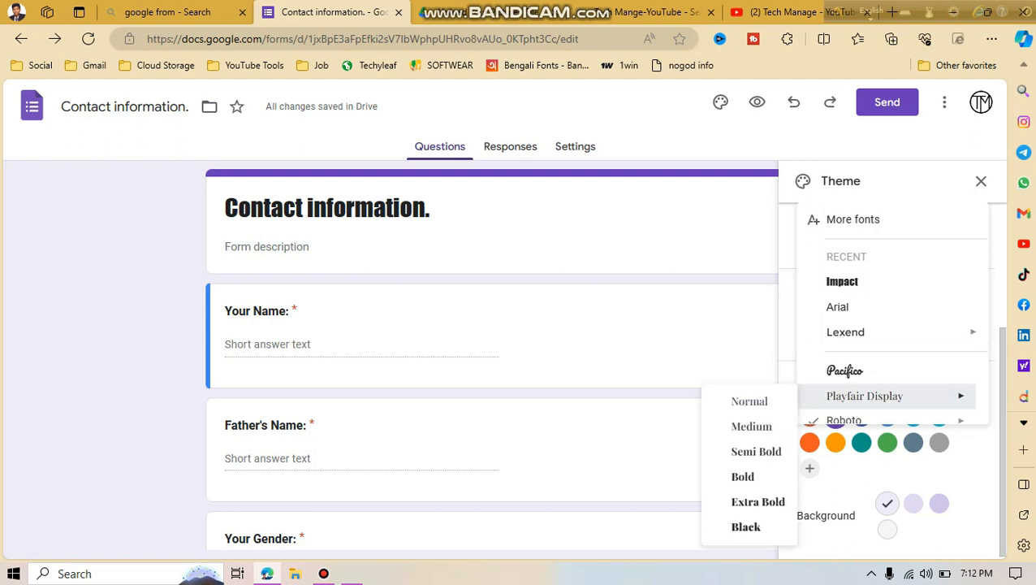
click(865, 397)
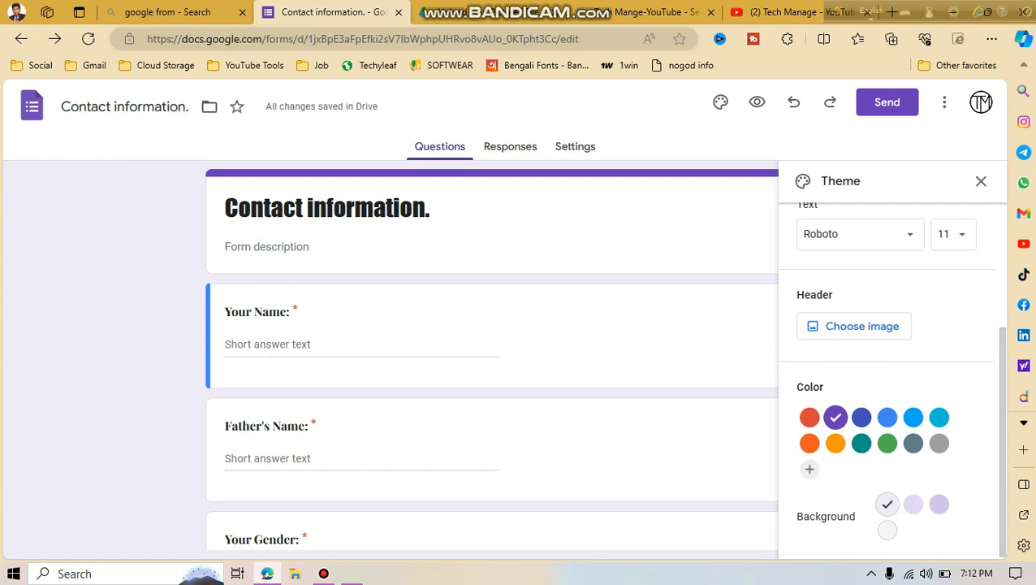
Set the theme's body text font to Arial.
scroll(891, 380, up, 2)
scroll(861, 288, up, 1)
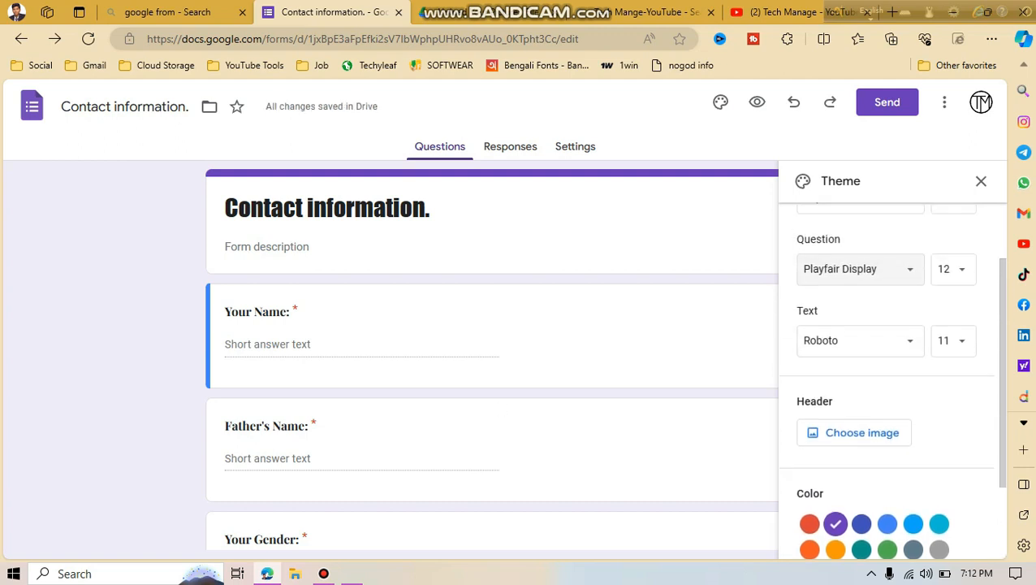
click(859, 358)
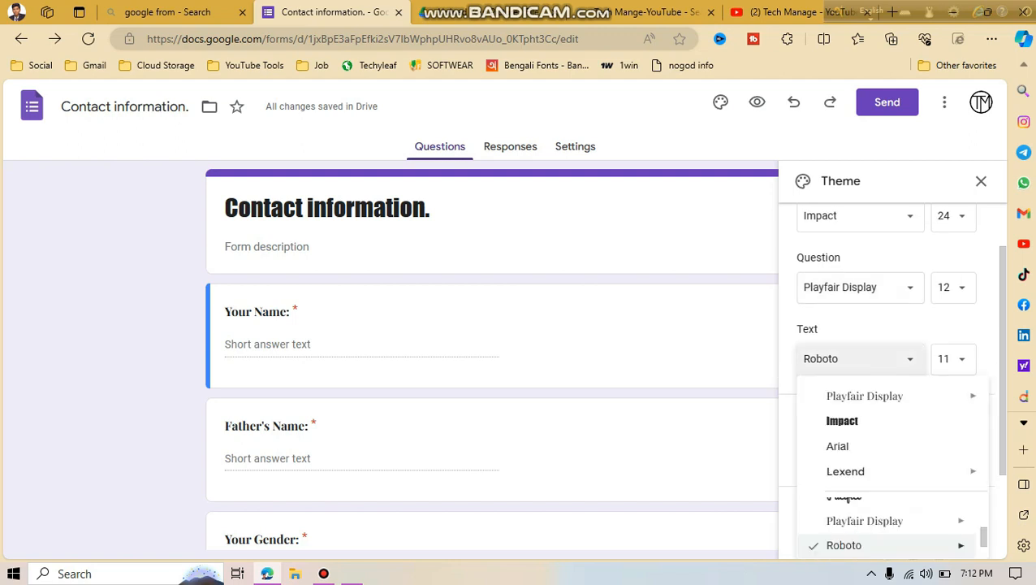
scroll(894, 471, up, 1)
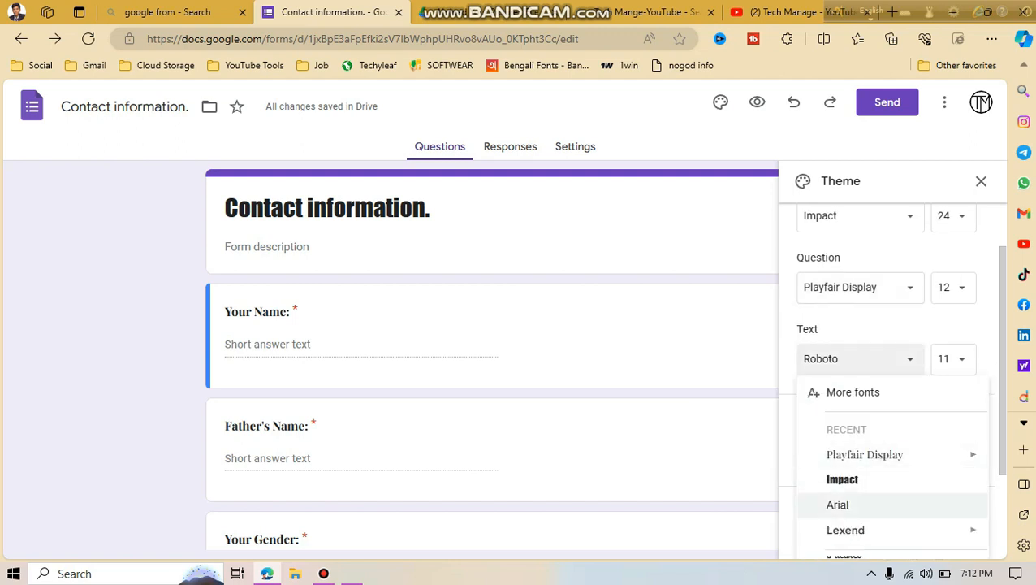
click(838, 504)
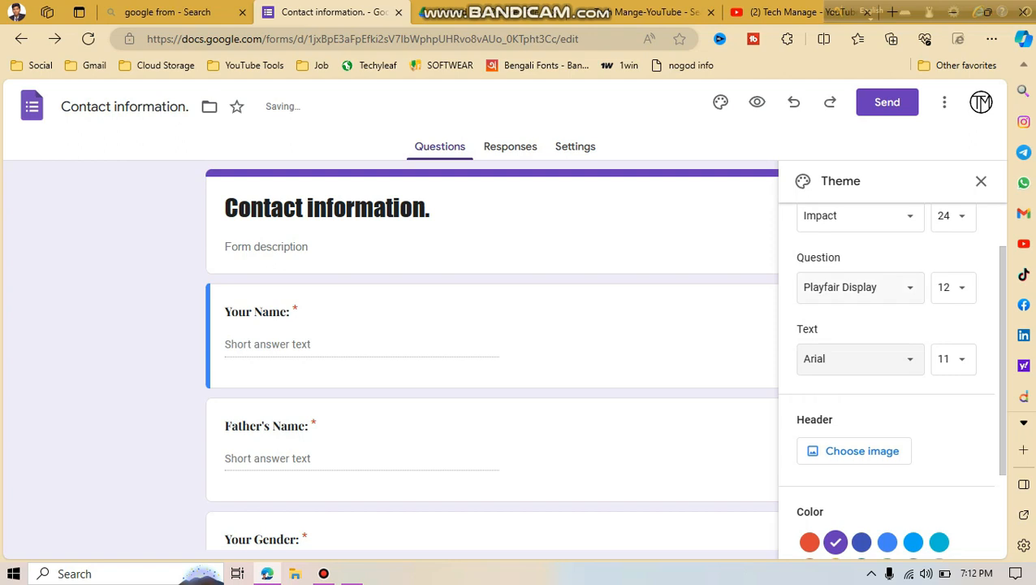
Change the theme's question font to Lexend.
click(859, 287)
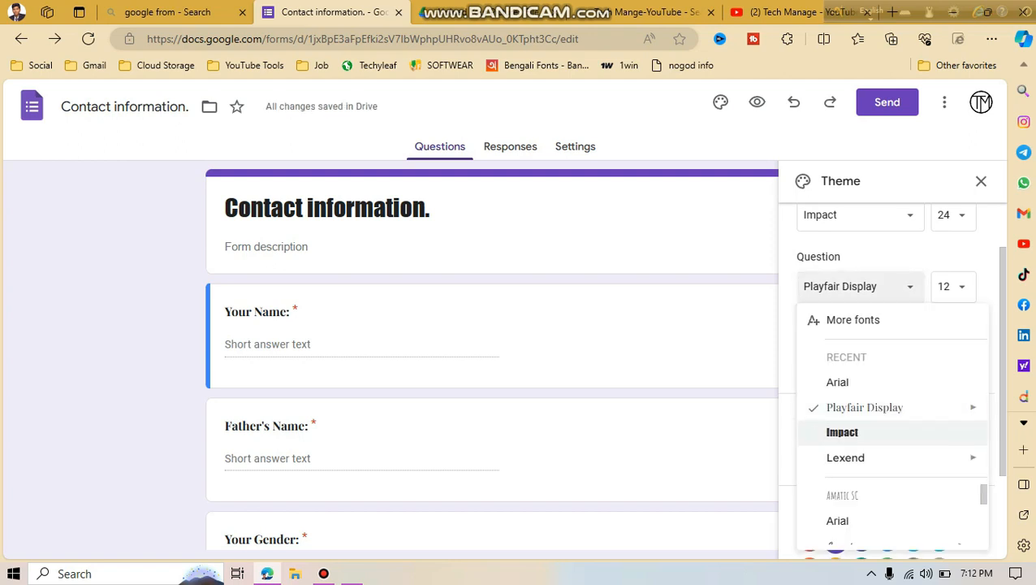
scroll(894, 437, down, 2)
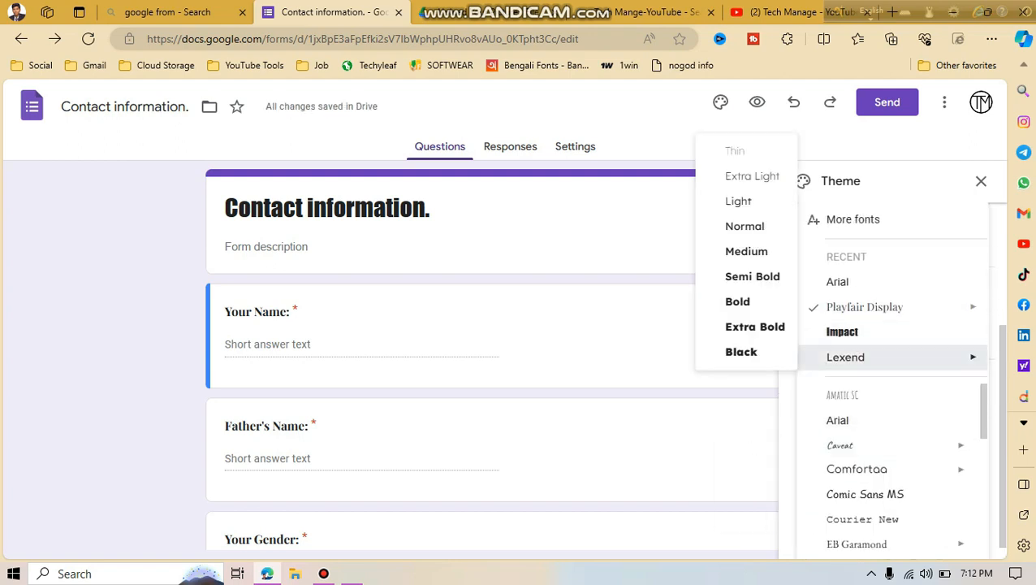
click(893, 357)
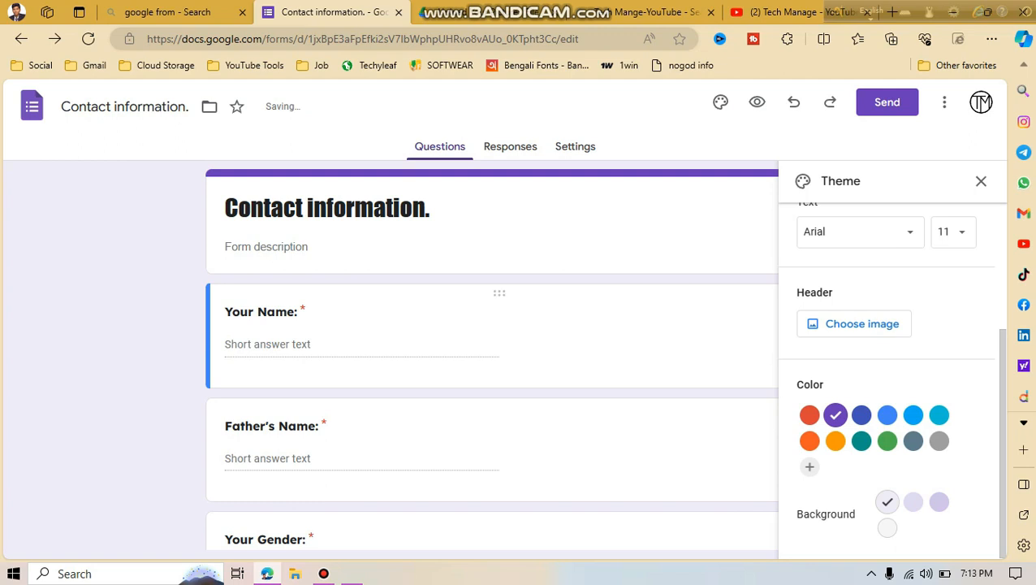
Set the theme color to teal and choose the medium teal shade as the form background.
scroll(491, 358, down, 3)
scroll(492, 357, up, 3)
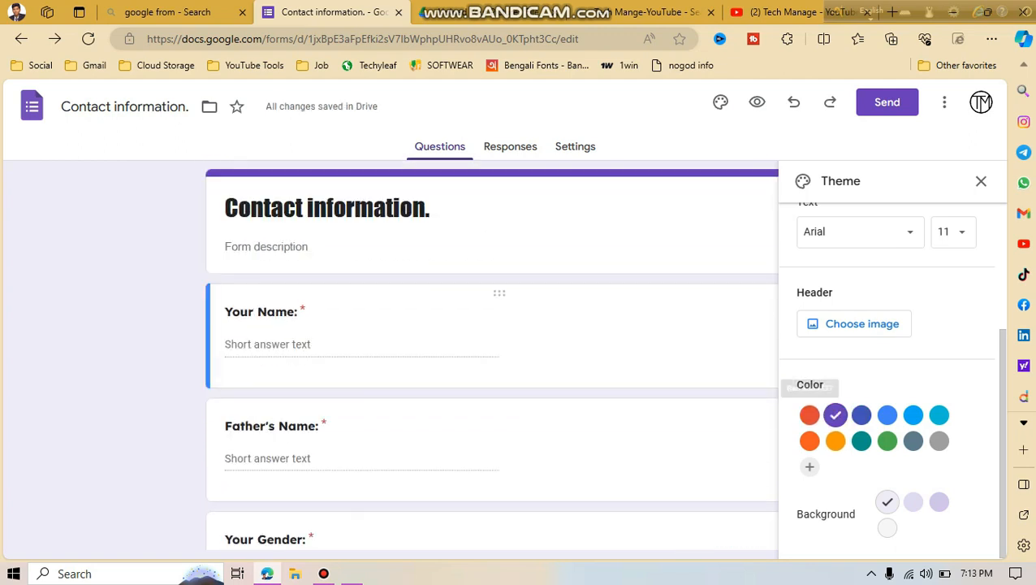
click(862, 441)
scroll(888, 415, down, 1)
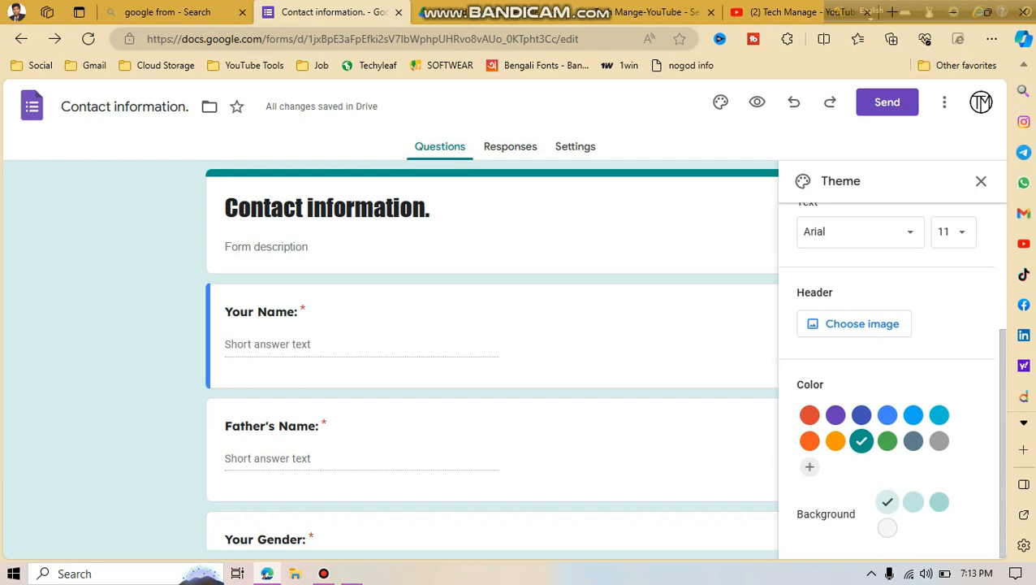
click(914, 502)
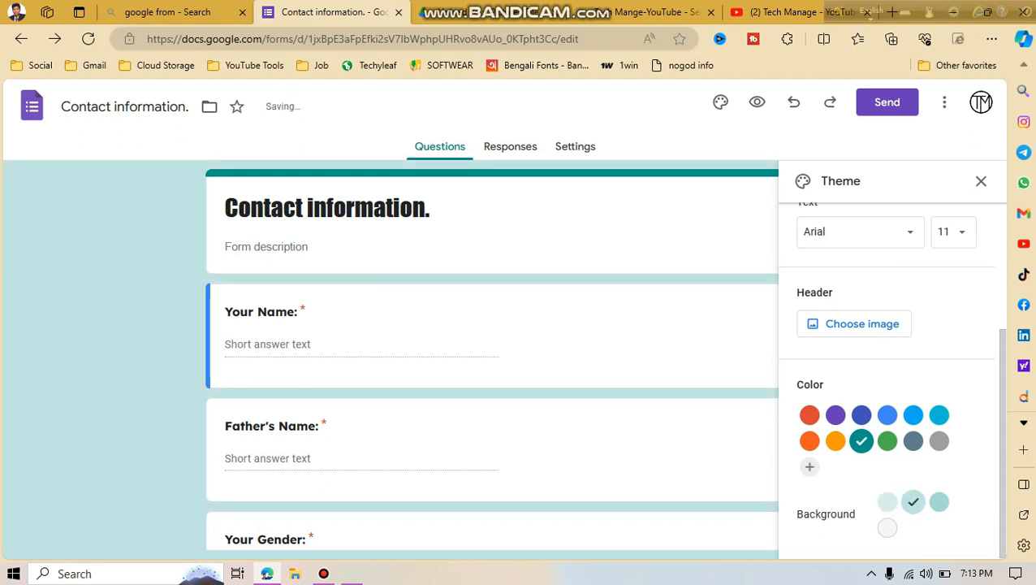
Examine the header image options, including the Birthday, Party and Travel theme categories and the Photos and Upload sources.
scroll(888, 502, up, 3)
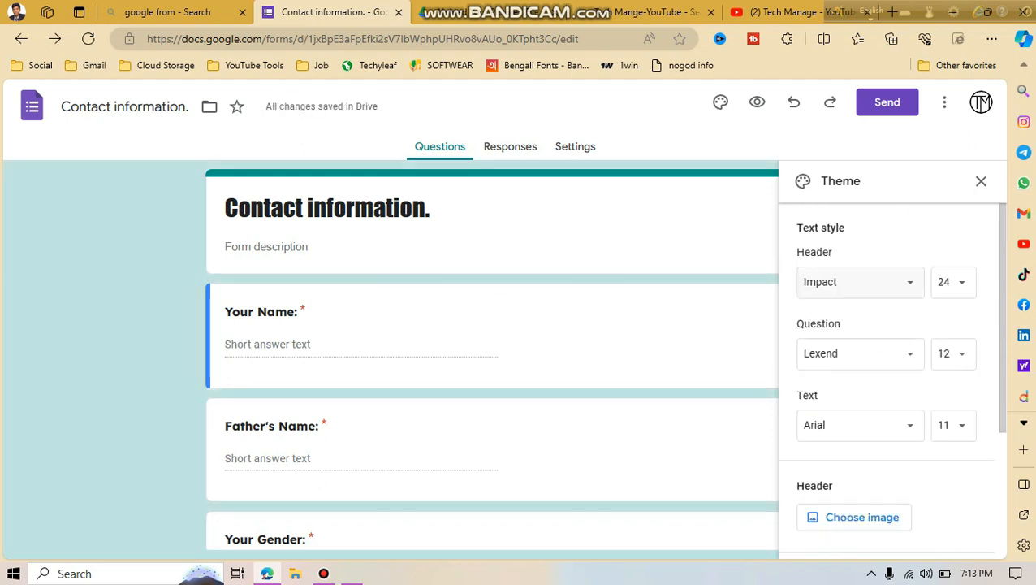
scroll(891, 373, down, 3)
scroll(891, 373, up, 1)
scroll(892, 374, down, 1)
click(863, 324)
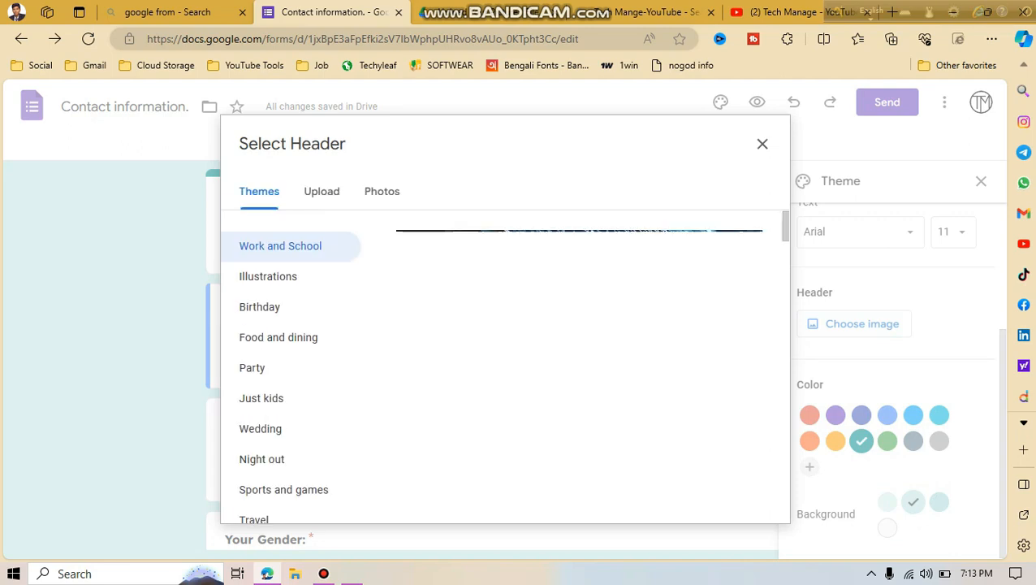
scroll(579, 390, down, 2)
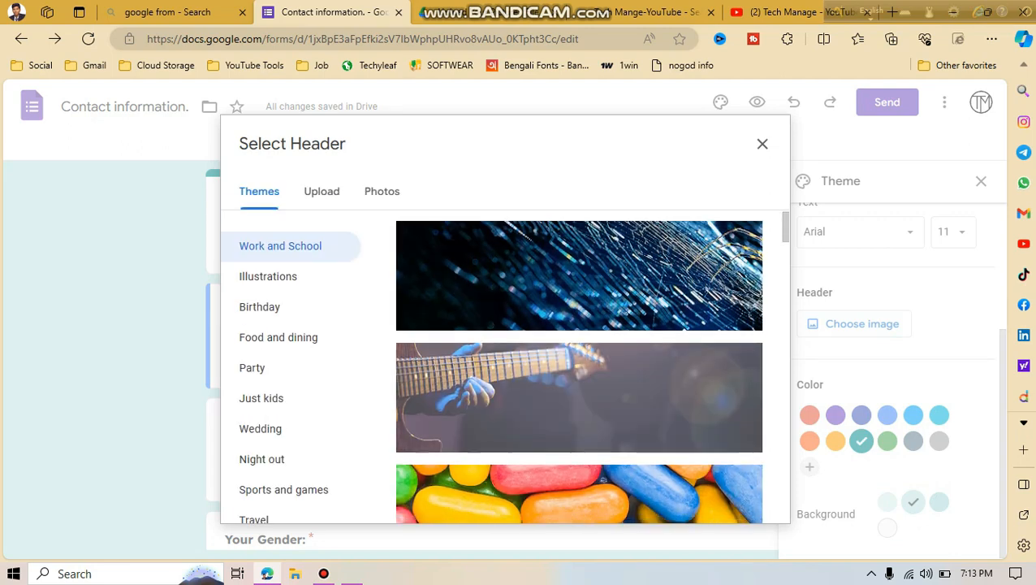
click(260, 307)
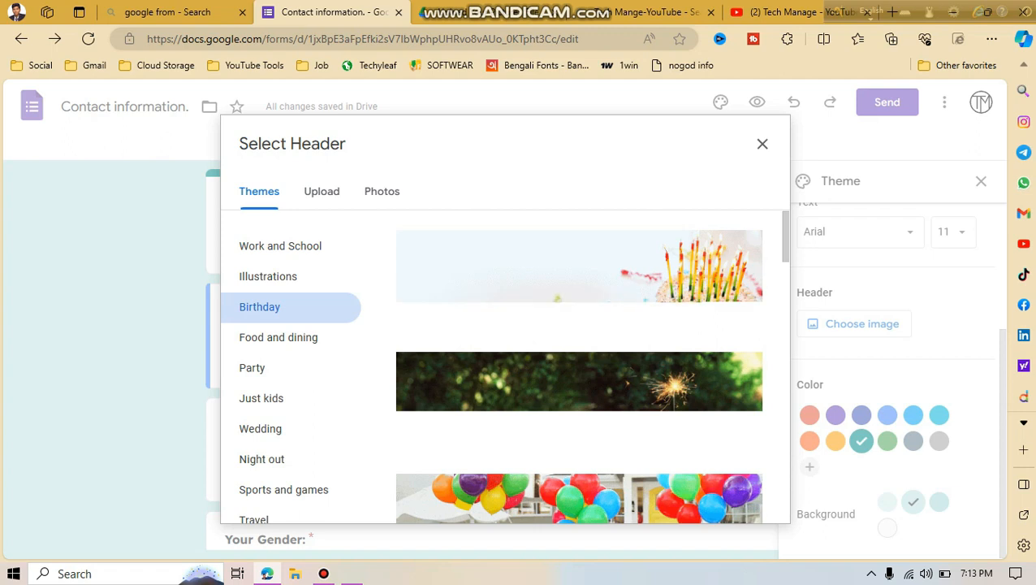
click(252, 368)
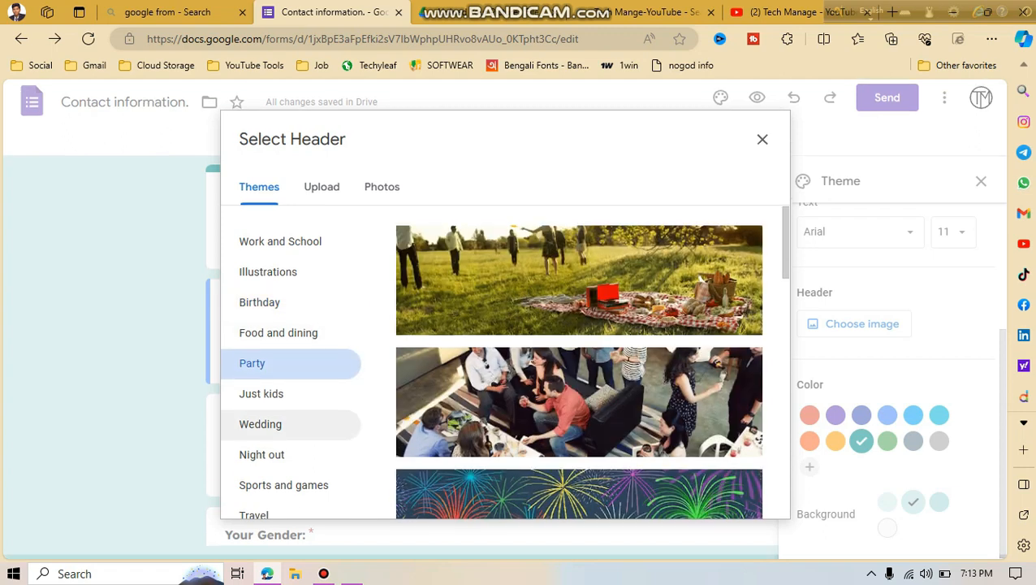
click(253, 518)
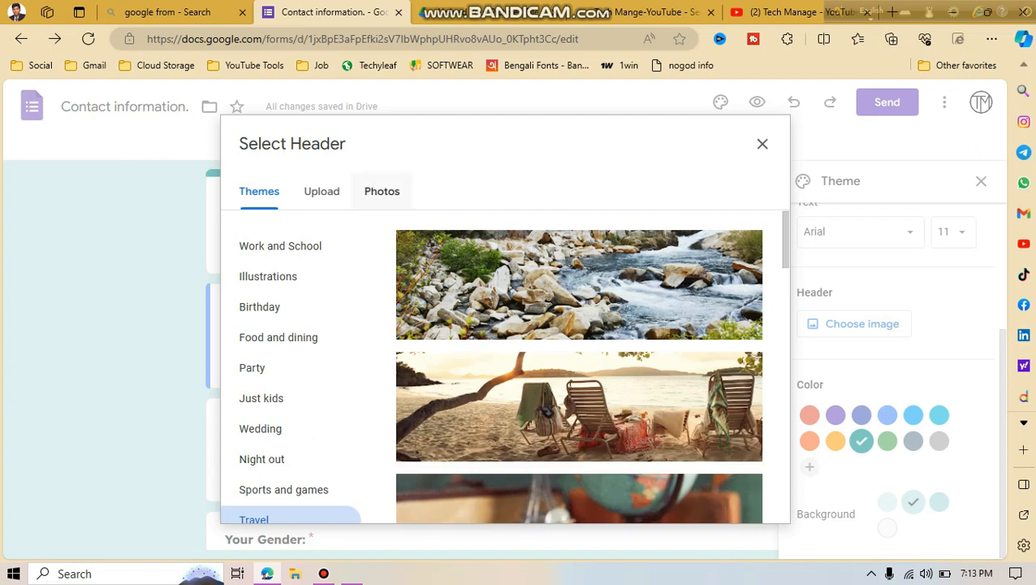
click(381, 191)
click(321, 191)
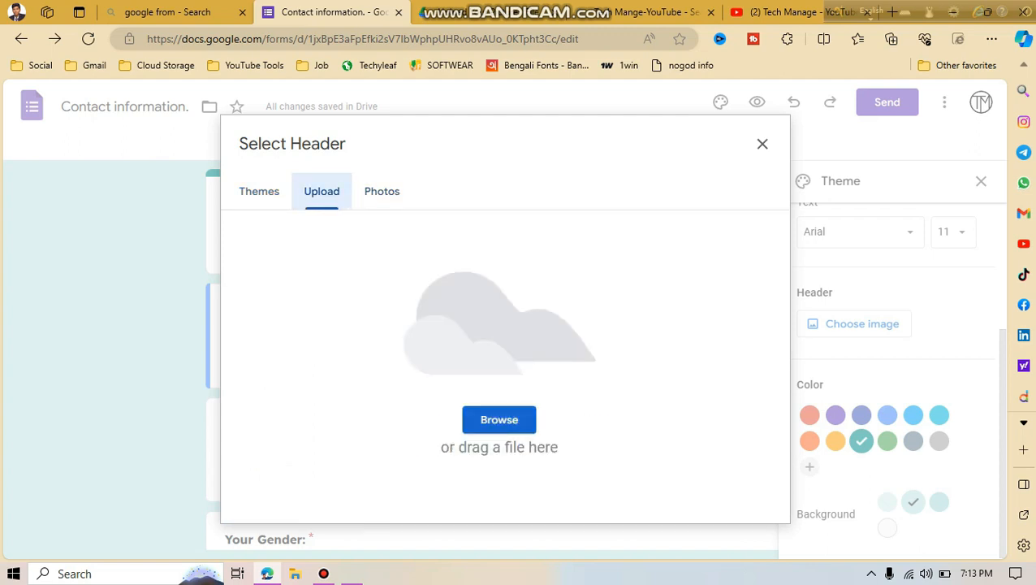
Insert the football goal net image from the Work and School themes as the form header and close the theme settings.
click(259, 192)
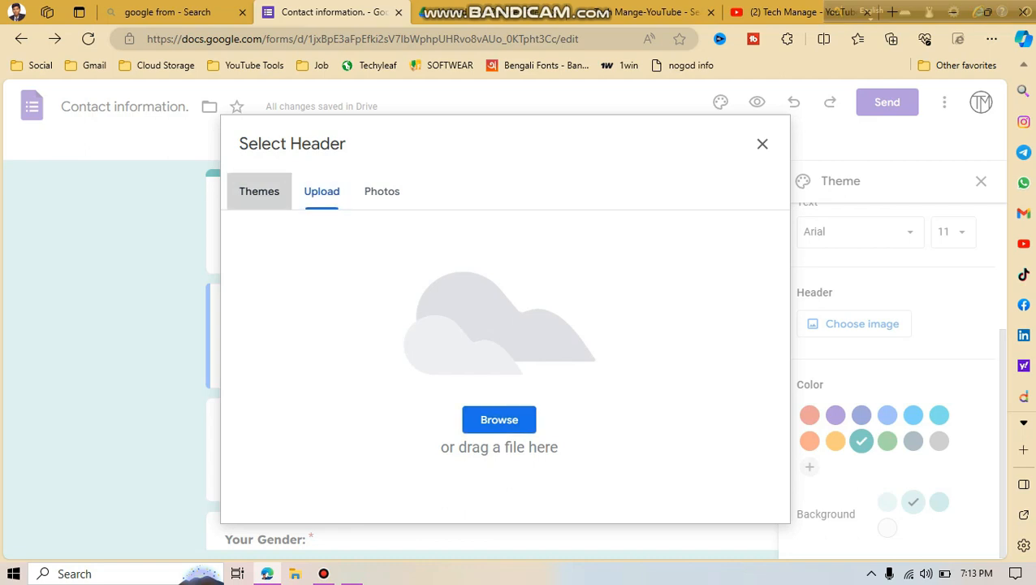
scroll(579, 365, down, 3)
scroll(579, 365, down, 5)
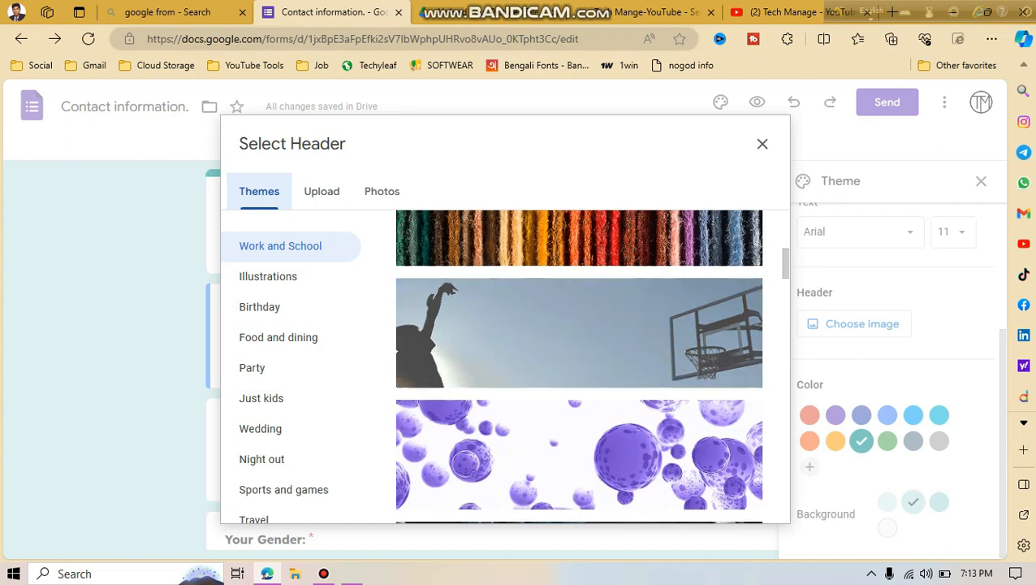
scroll(579, 366, down, 3)
scroll(579, 366, up, 3)
scroll(579, 365, down, 8)
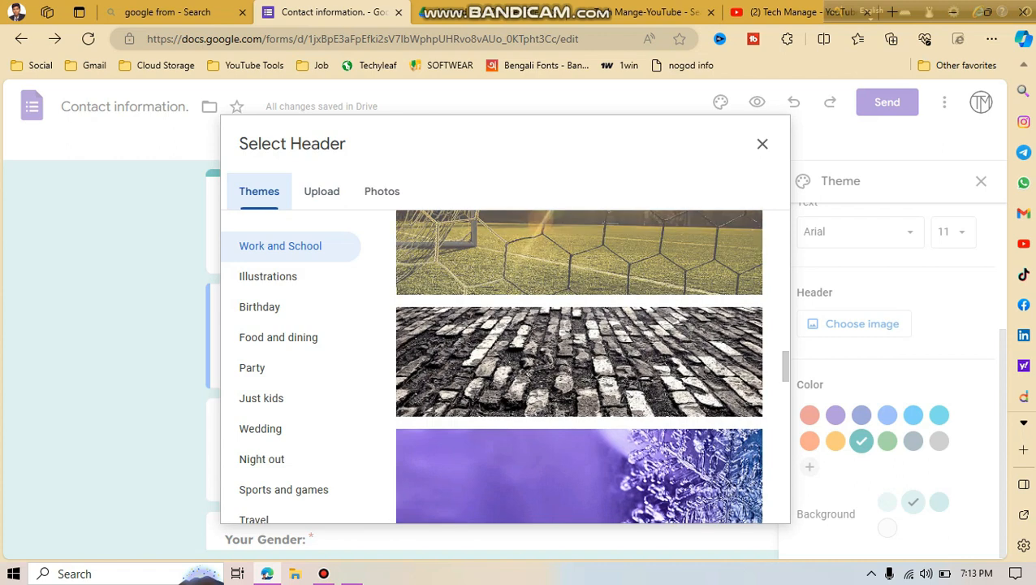
click(579, 253)
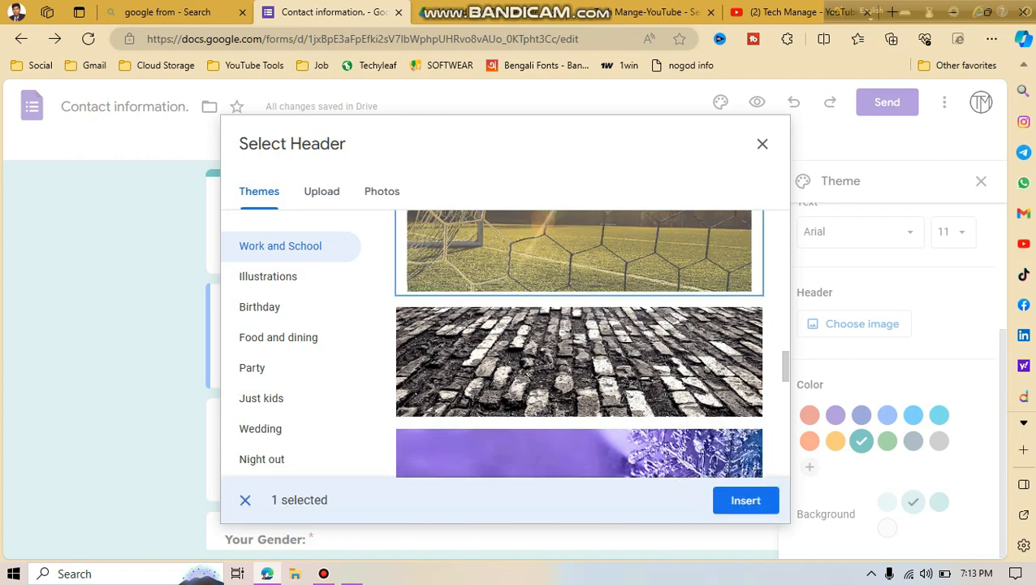
click(746, 500)
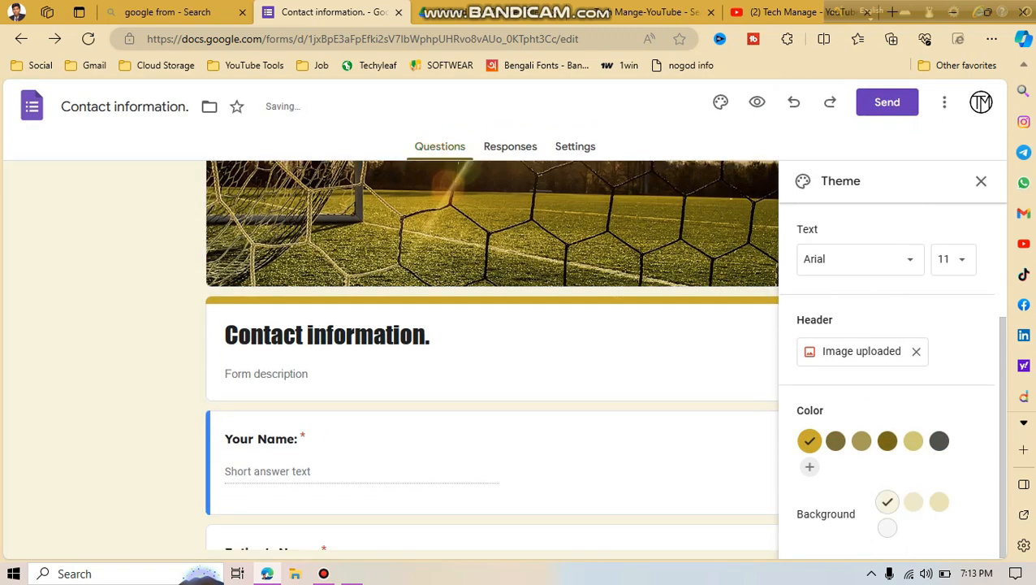
scroll(492, 358, down, 10)
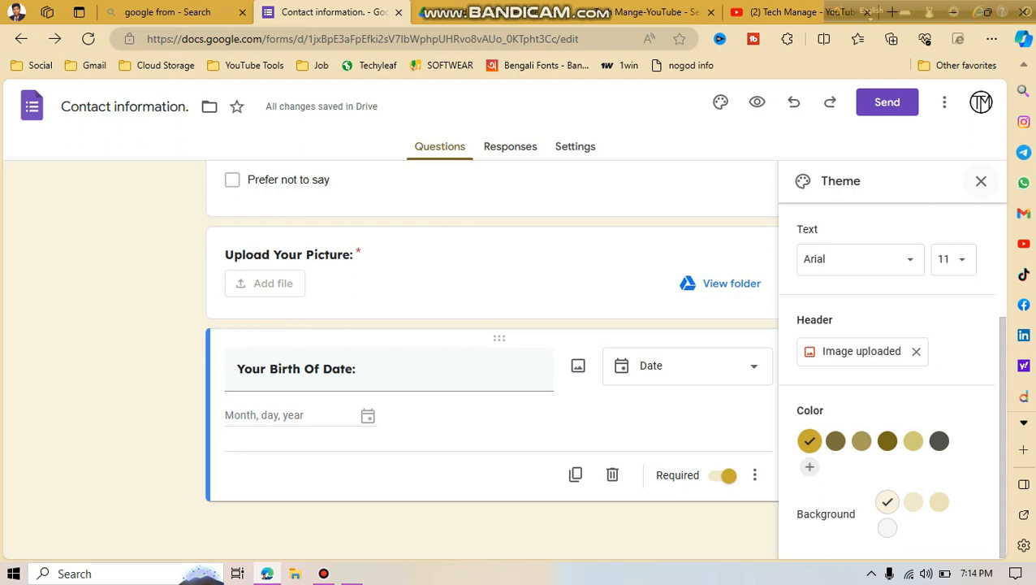
click(982, 181)
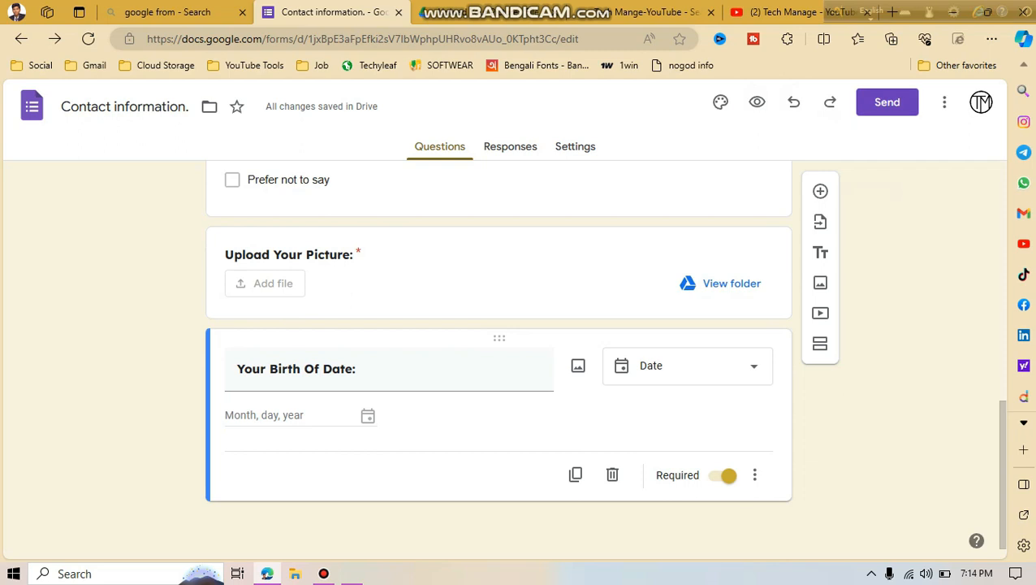
Preview the form as respondents see it, review it from header image to submit section, and return to the form editor.
right_click(761, 103)
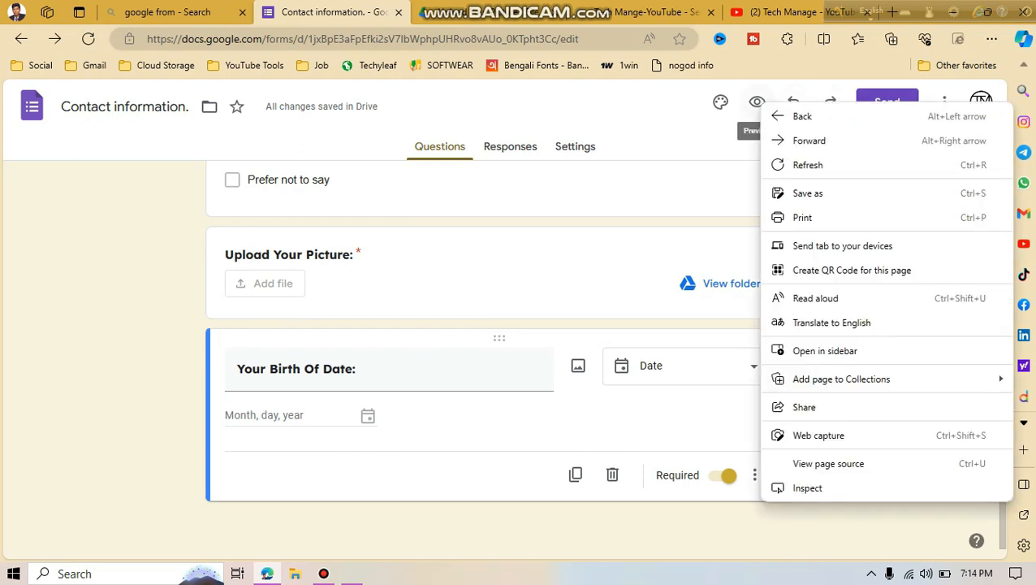
click(757, 101)
click(756, 101)
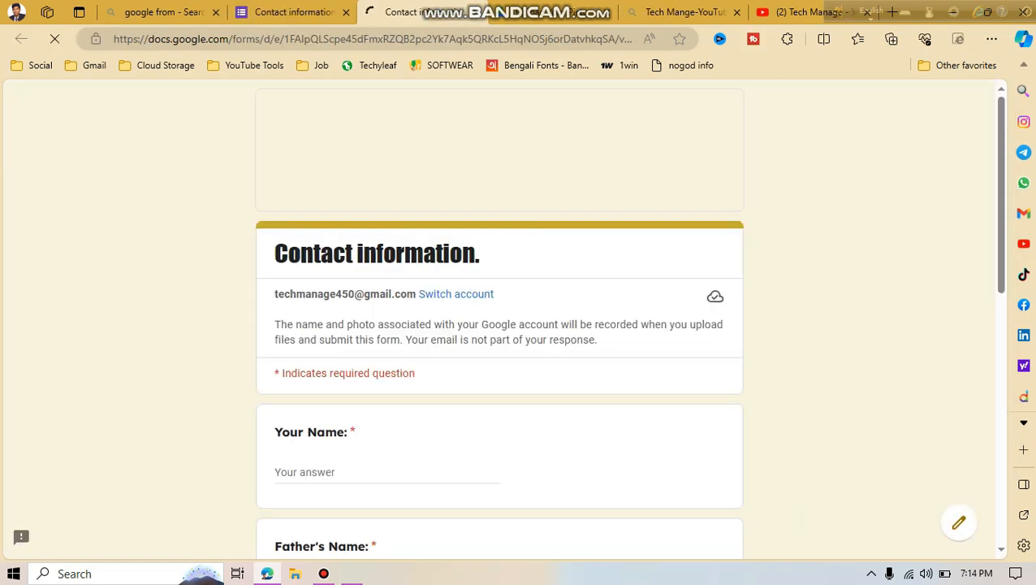
scroll(500, 325, down, 7)
scroll(499, 325, up, 4)
scroll(500, 325, down, 4)
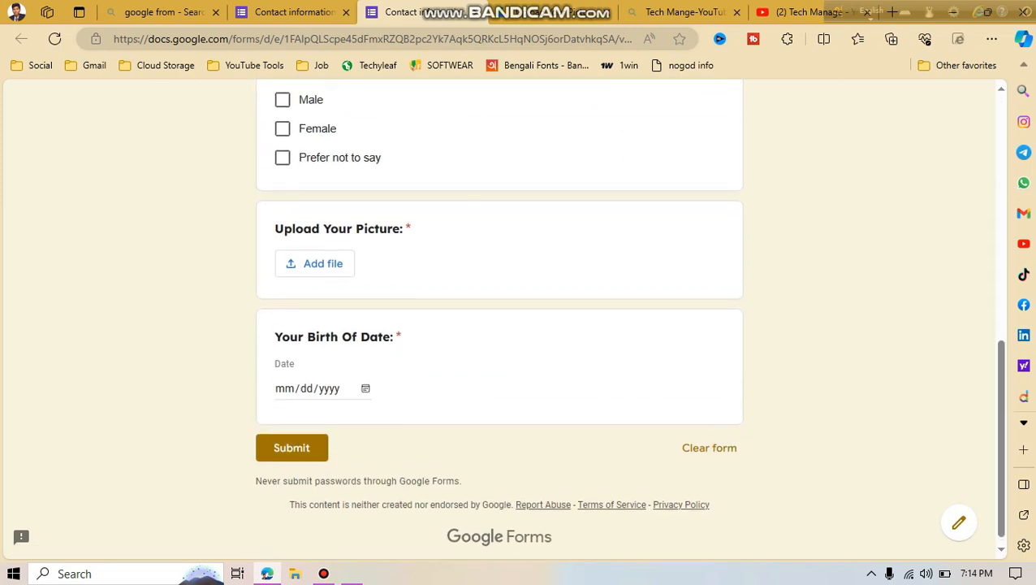
scroll(500, 325, up, 4)
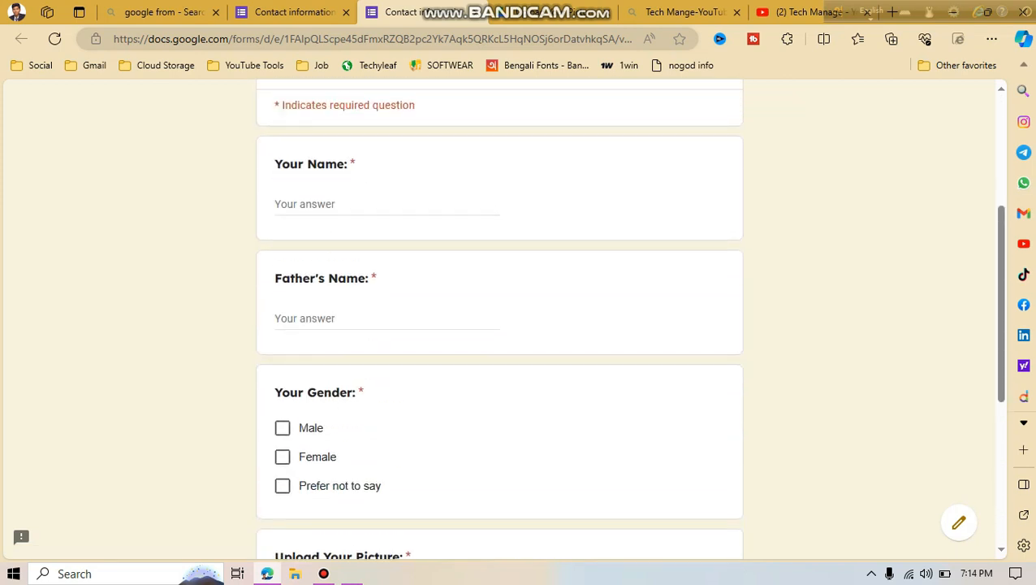
scroll(500, 325, down, 4)
scroll(500, 325, up, 1)
scroll(500, 325, up, 5)
scroll(500, 325, down, 5)
scroll(499, 325, up, 6)
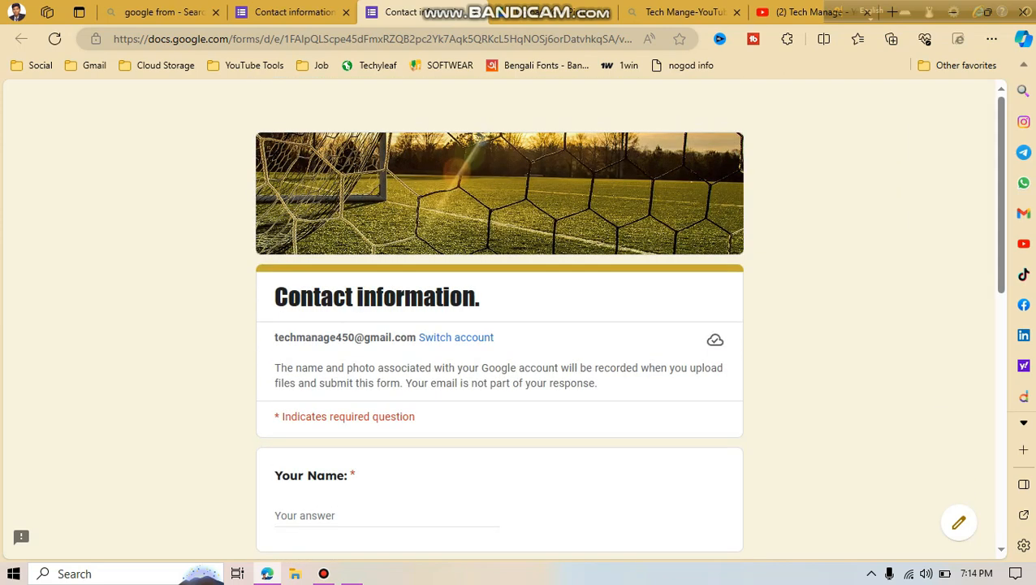
scroll(499, 325, down, 1)
click(294, 12)
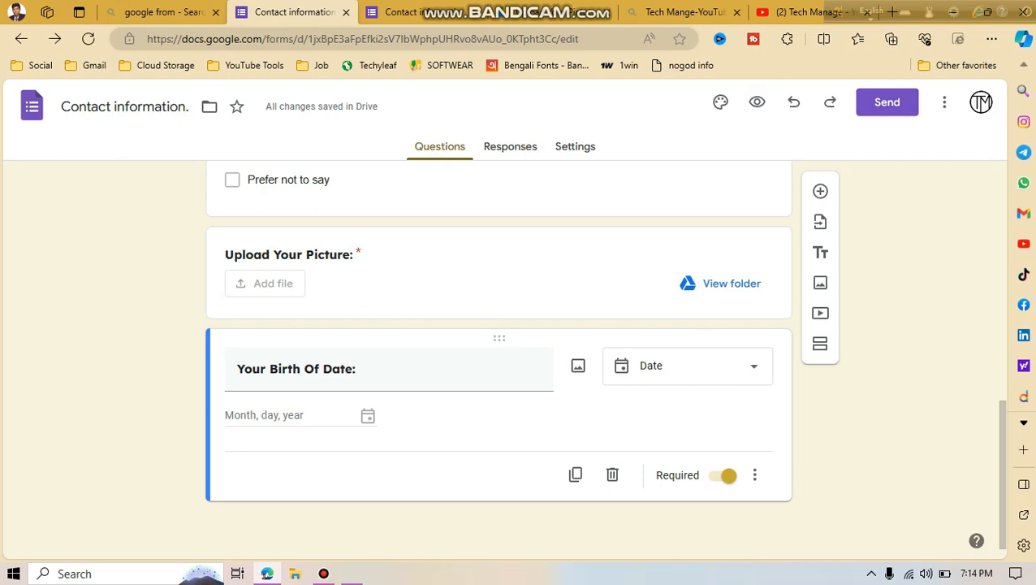
Open the form's sending options, try Verified for email address collection and settle on Responder input.
click(887, 102)
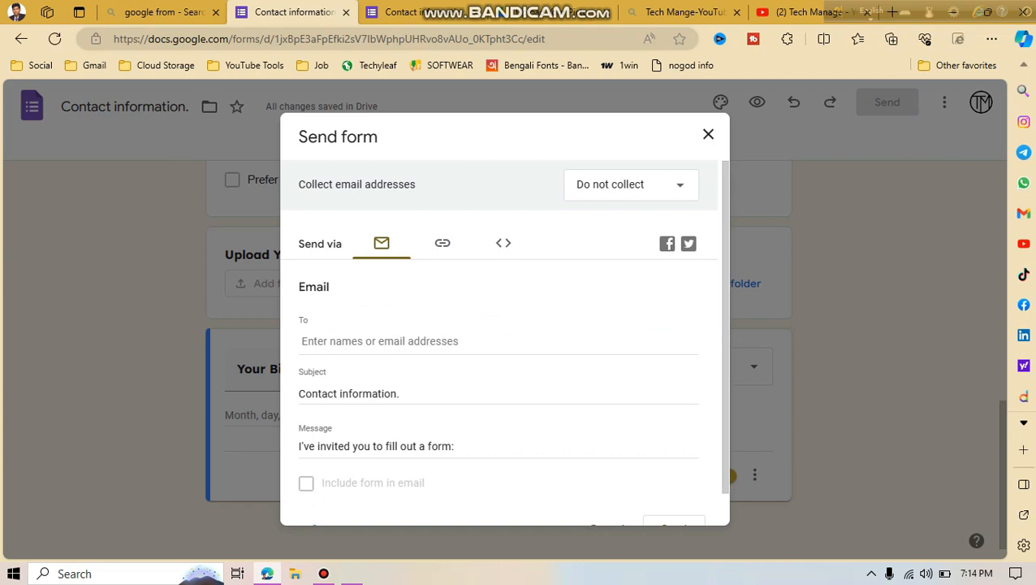
click(631, 184)
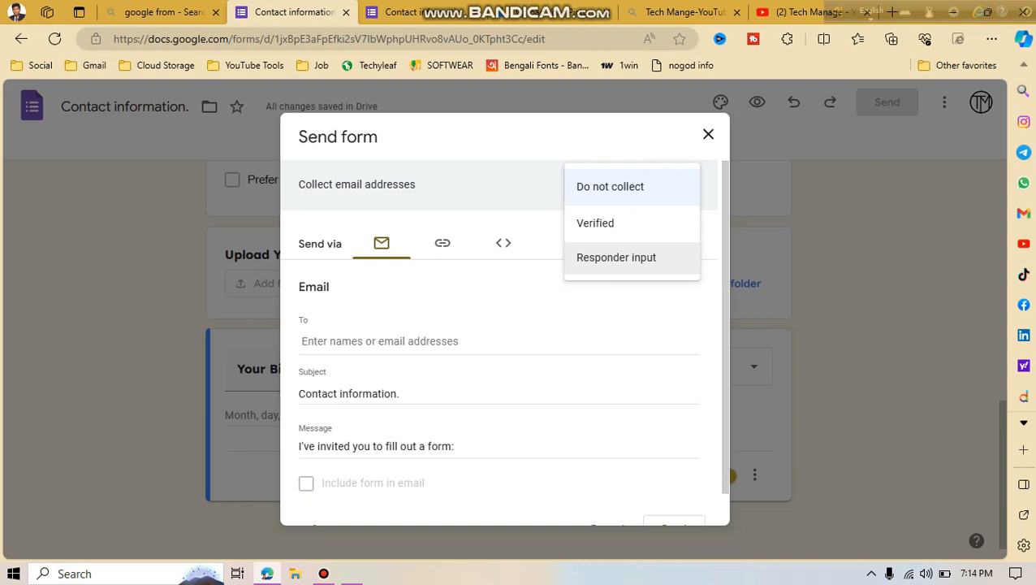
click(617, 257)
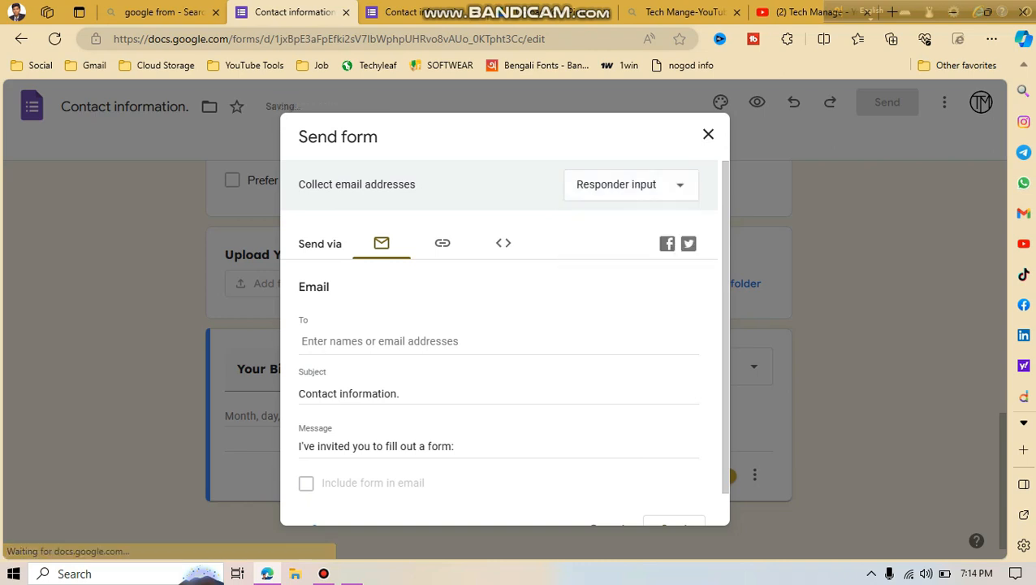
click(631, 184)
click(595, 148)
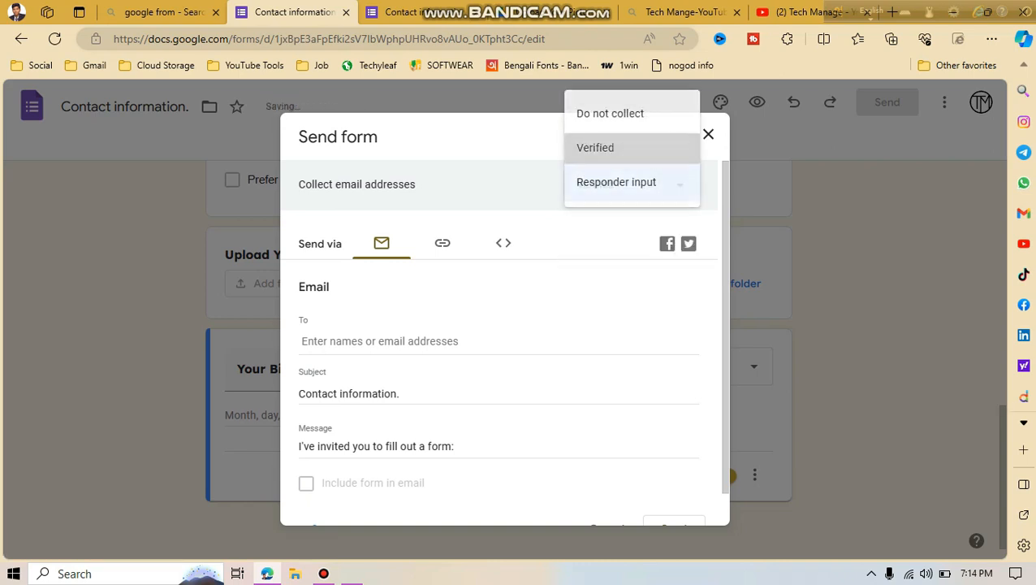
click(639, 185)
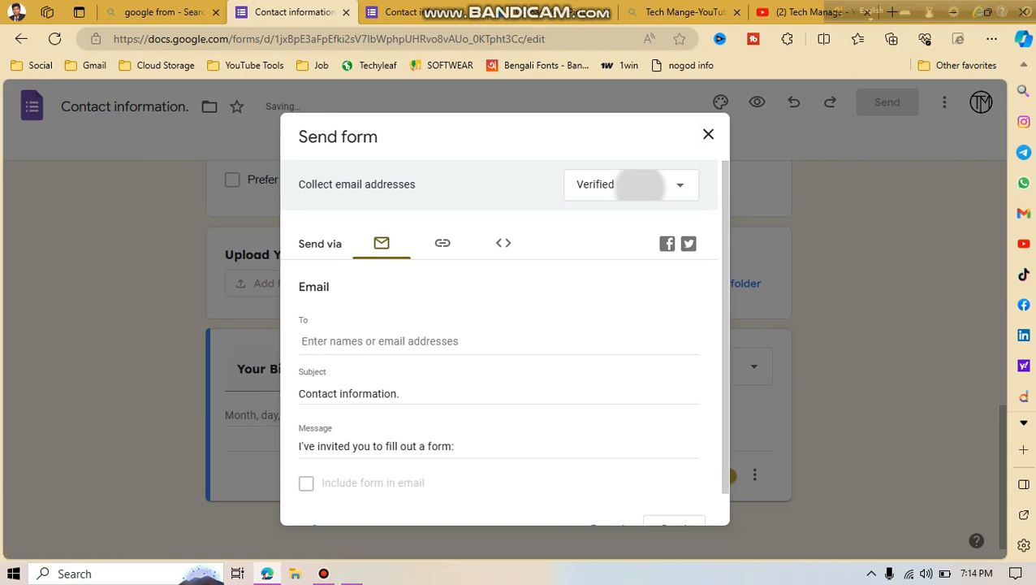
click(632, 221)
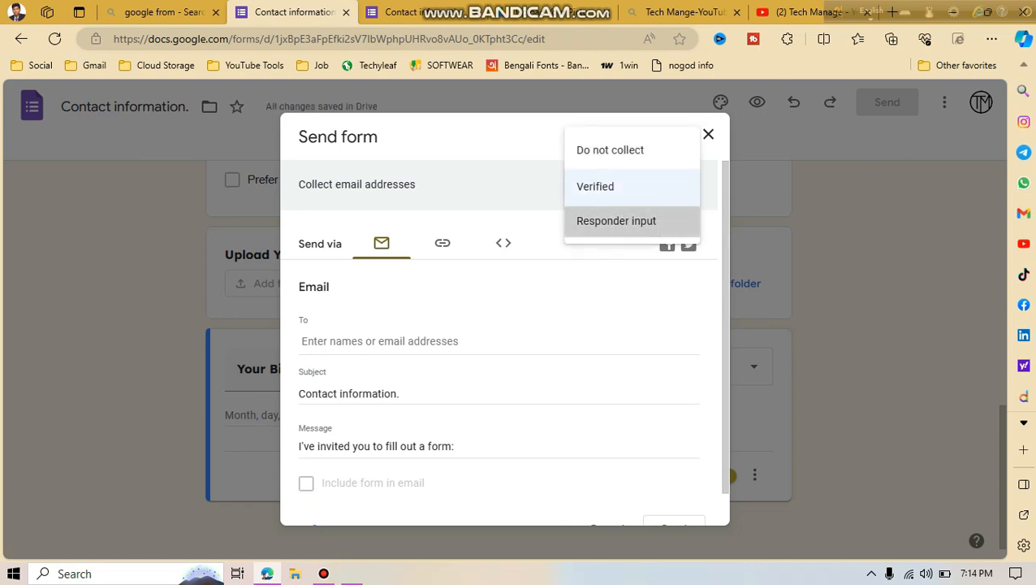
Look over the email and Embed HTML sending options and switch to sending the form by link.
scroll(505, 341, down, 1)
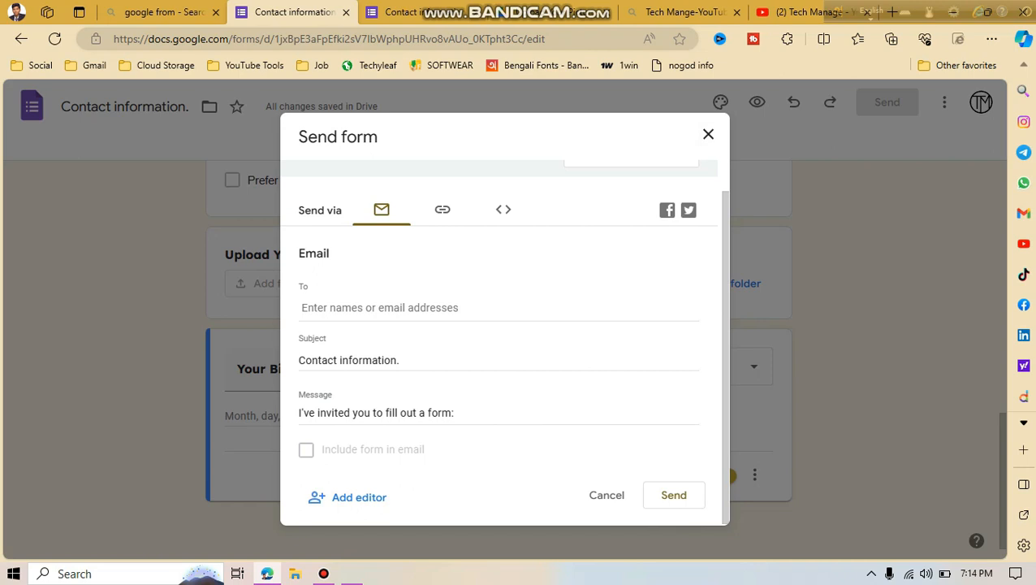
click(504, 209)
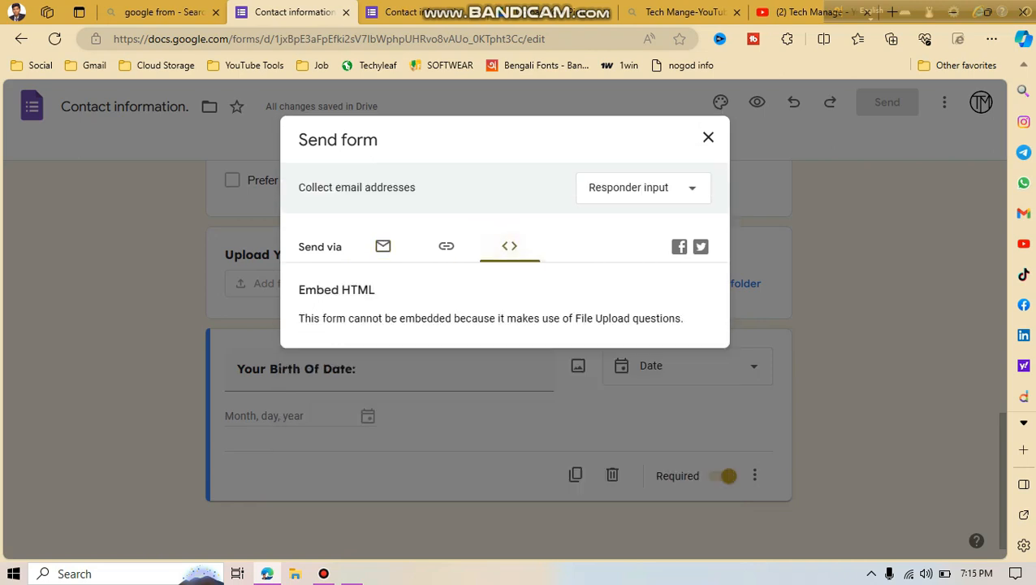
click(446, 246)
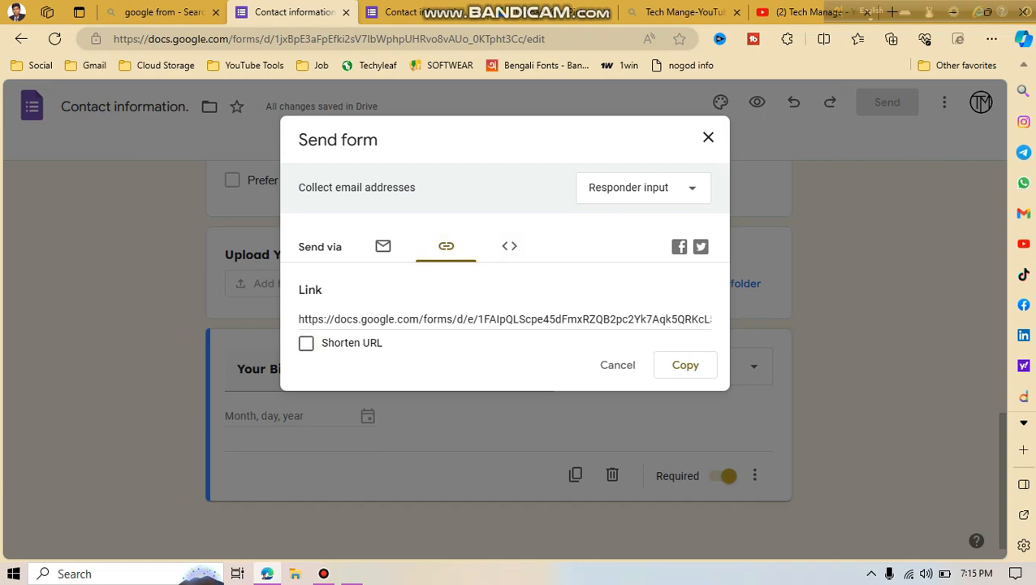
Copy the form's full-length link and paste it into the Bing search box in place of the existing query.
click(504, 319)
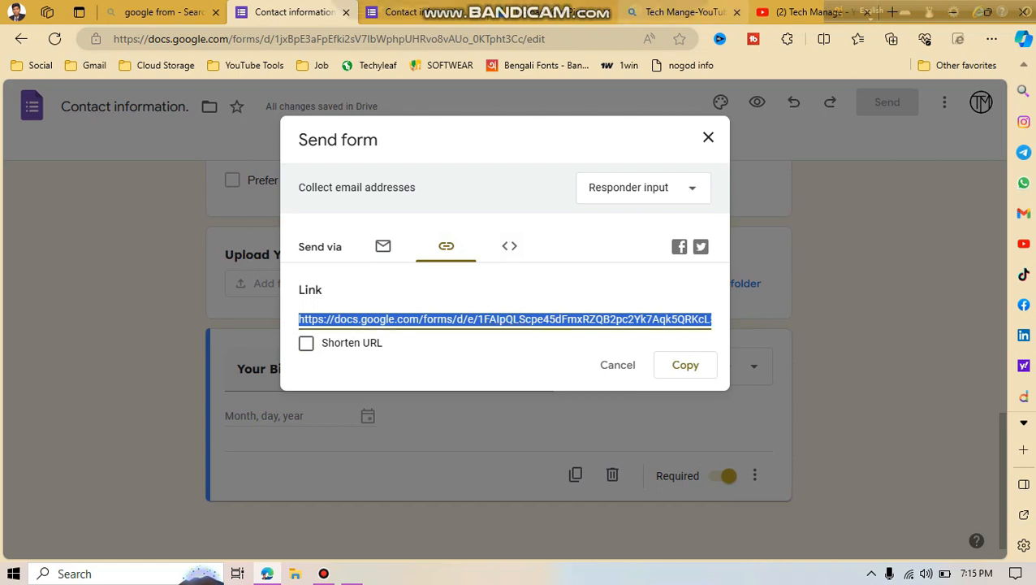
click(164, 12)
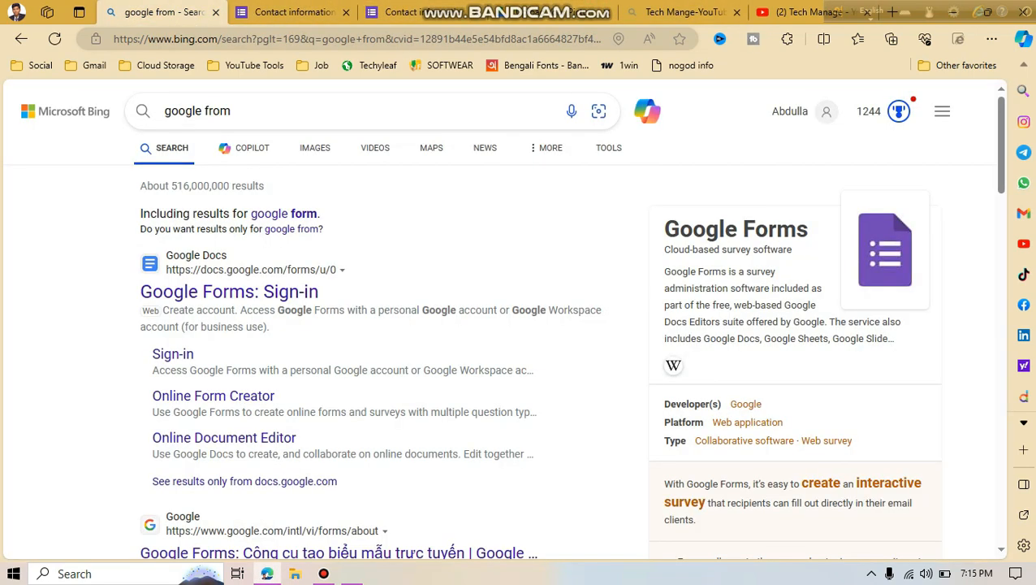
key(ctrl+a)
text(https://docs.google.com/forms/d/e/1FAIpQLScpe45dFmxRZQB2pc2Yk7Aqk5QRKcL5HqNOSj6orDatvhkqSA/viewform?usp=sf_link)
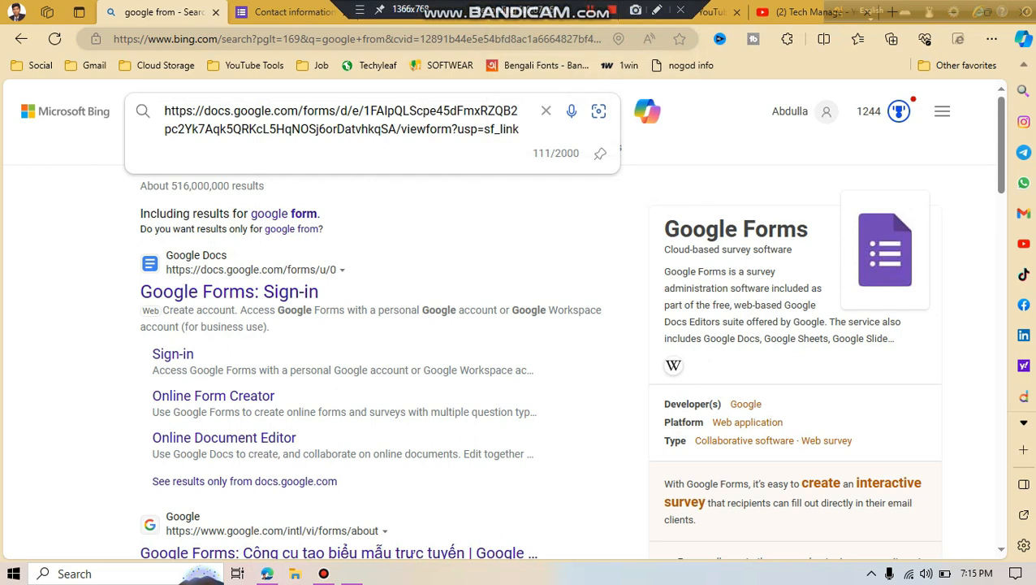
Shorten the form's share URL, copy it and paste it over the text in the Bing search box.
click(294, 12)
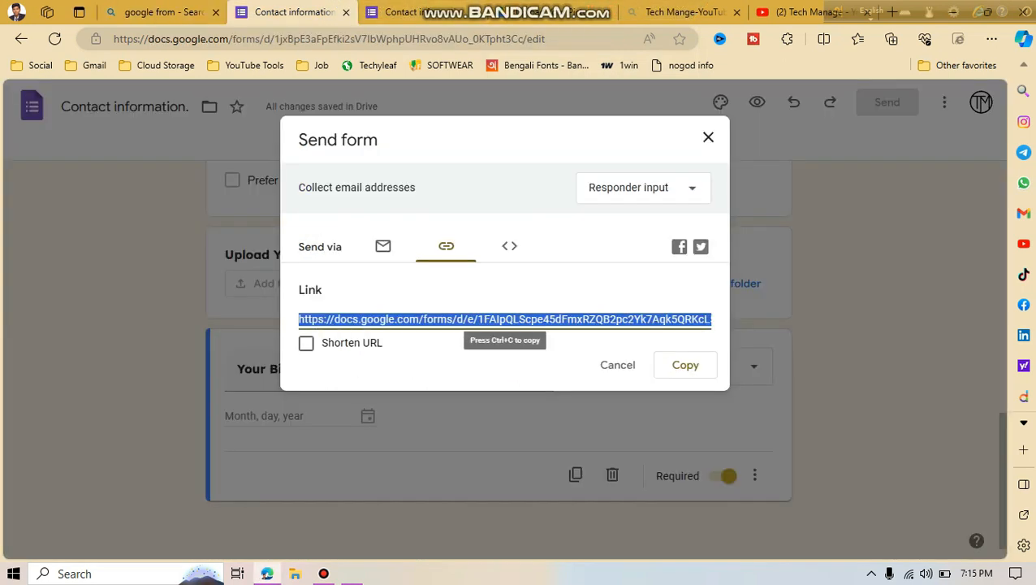
click(306, 344)
click(307, 343)
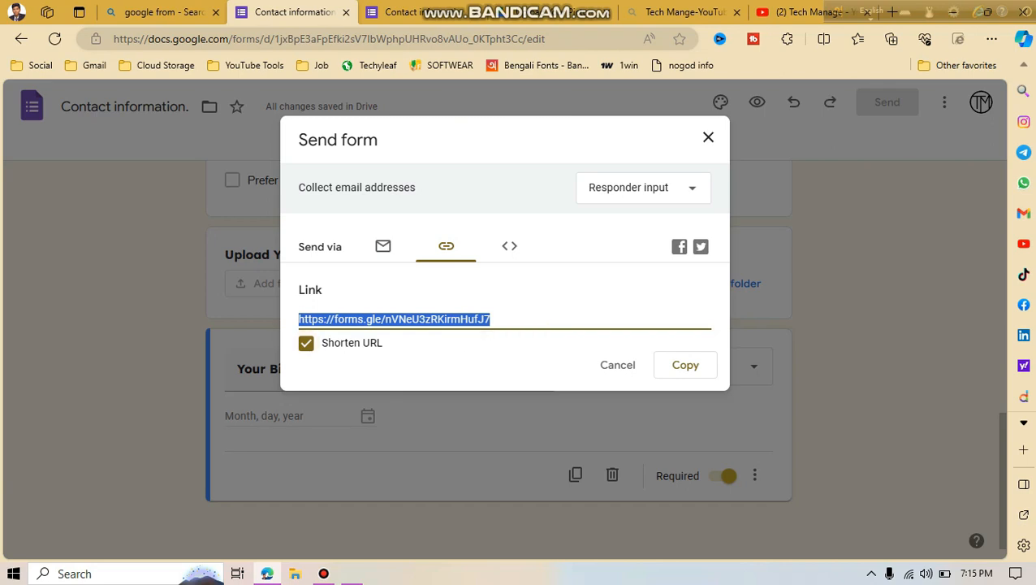
click(164, 12)
key(ctrl+a)
text(https://forms.gle/nVNeU3zRKirmHufJ7)
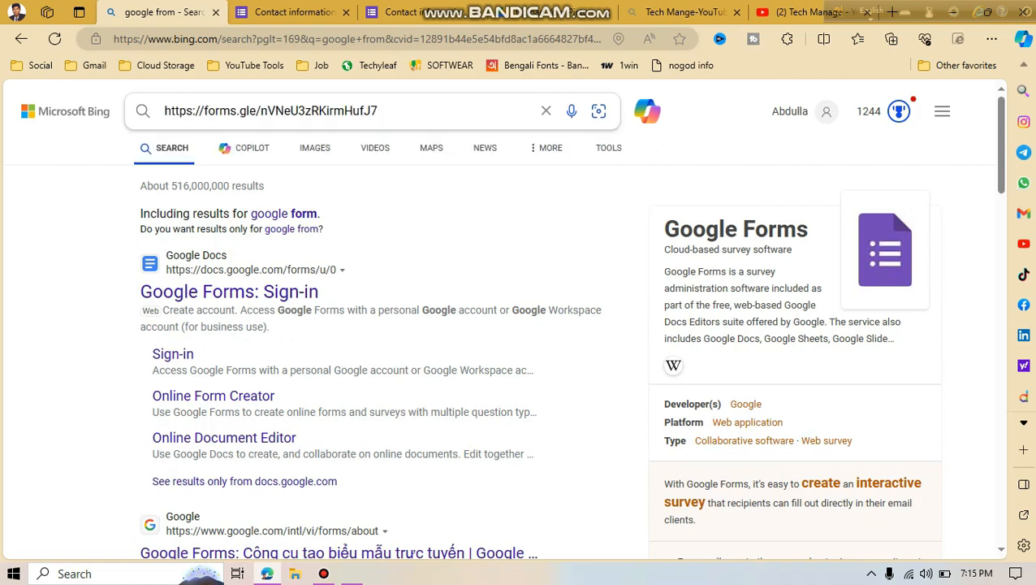
Search Bing for the pasted shortened form link and try the Google Forms sign-in result.
key(Return)
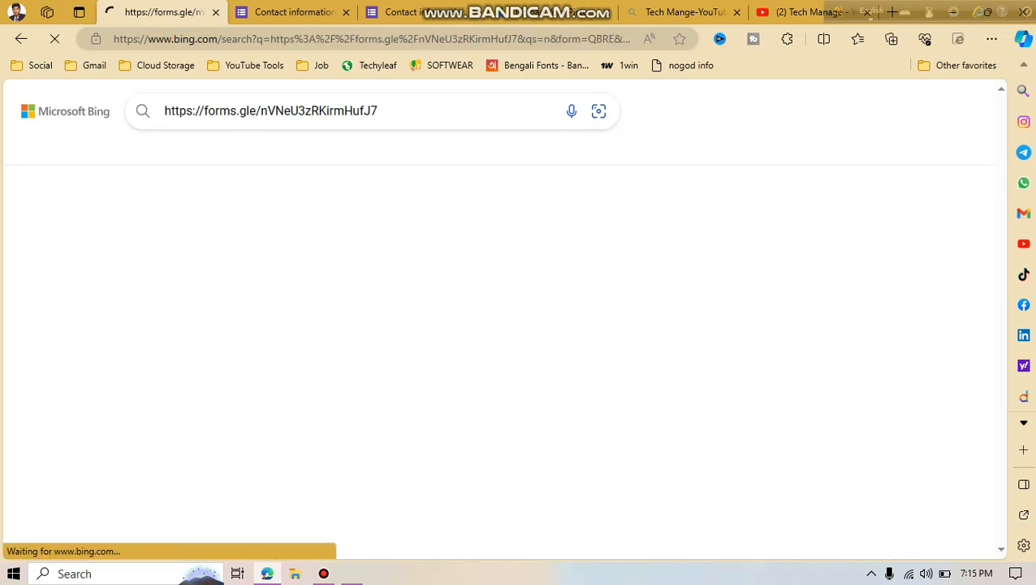
click(214, 248)
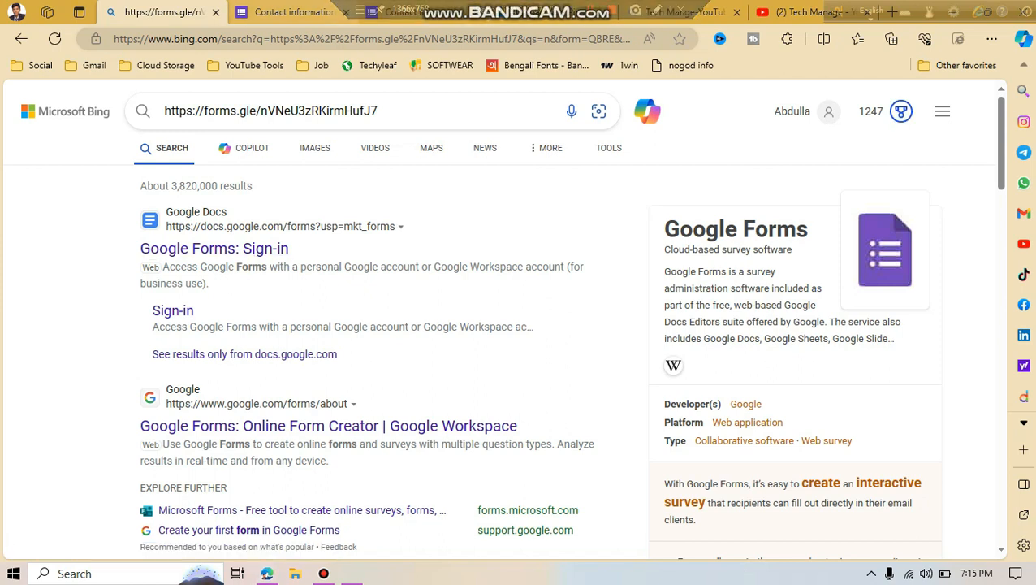
Return to the form editor, copy the shortened share link again and close the sending options.
click(293, 12)
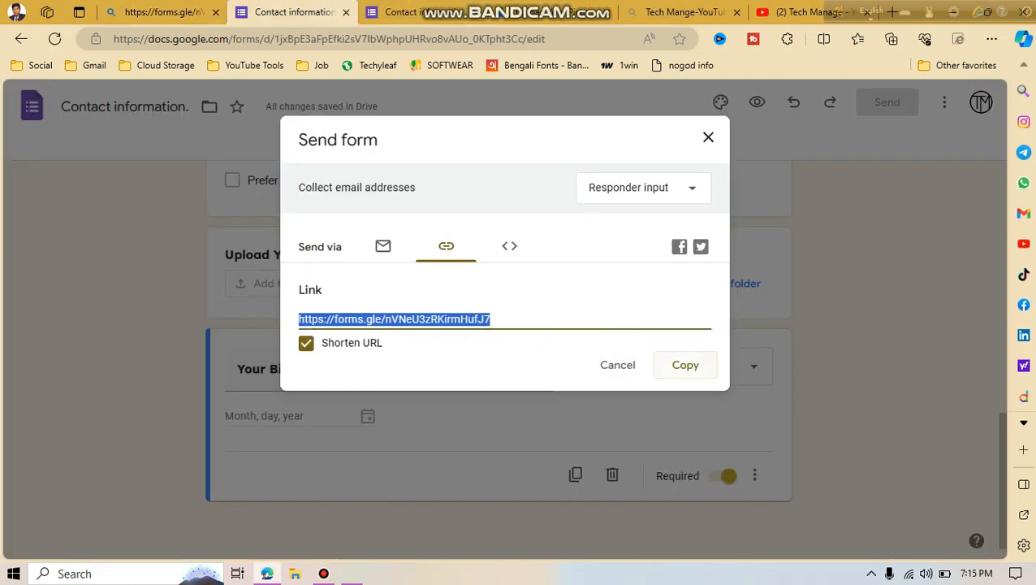
click(684, 364)
click(708, 137)
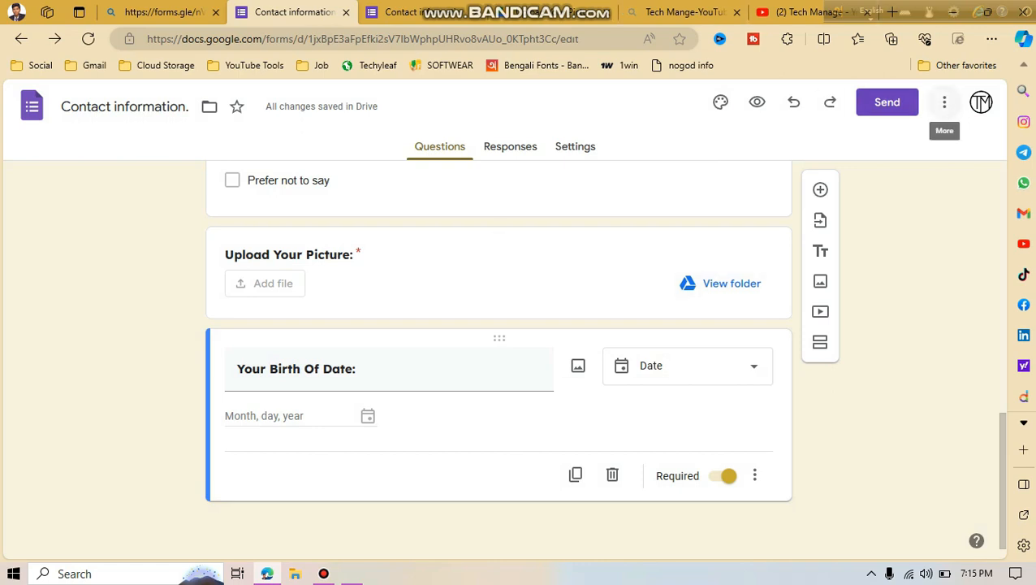
Look over the form's additional options, such as making a copy, printing and adding collaborators, and dismiss them.
click(933, 102)
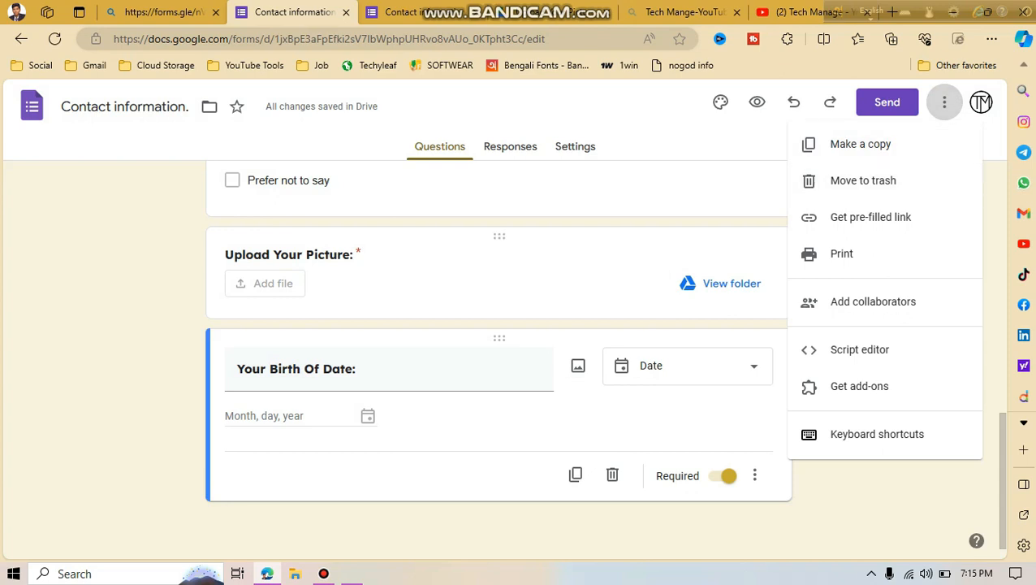
click(894, 499)
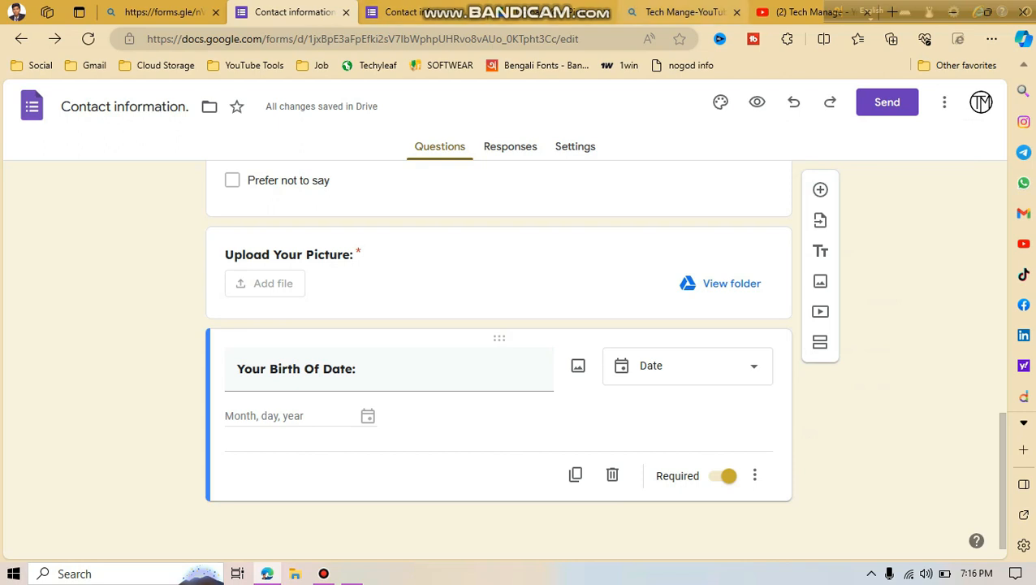
Load the copied shortened form link in the browser tab showing the Tech Mange-YouTube search.
click(686, 12)
click(424, 39)
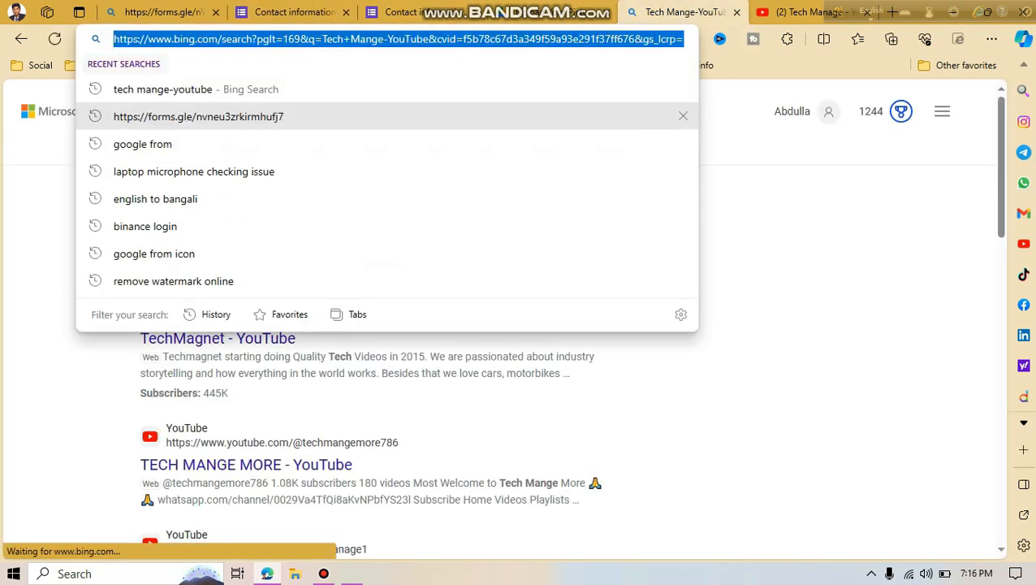
key(ctrl+v)
key(Return)
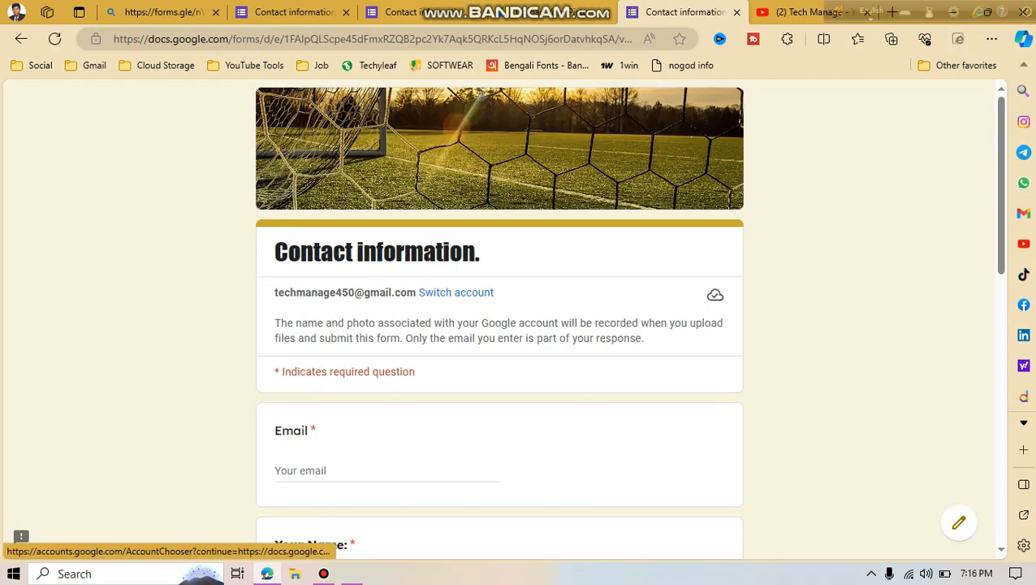
Review the responder's view of the Contact information form from the header image down to the Submit button.
scroll(500, 325, down, 3)
scroll(500, 325, up, 4)
scroll(500, 325, down, 2)
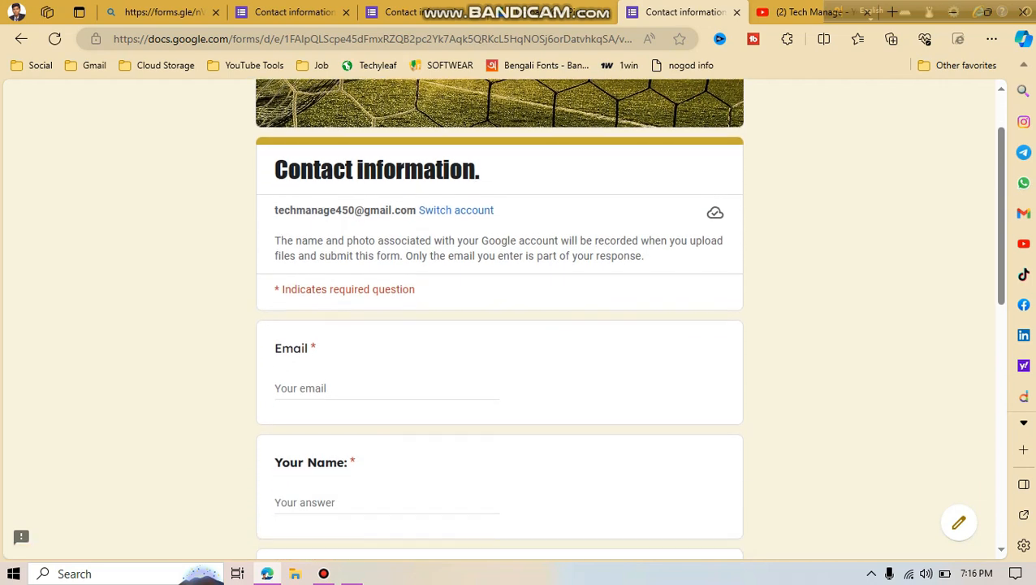
scroll(499, 325, down, 1)
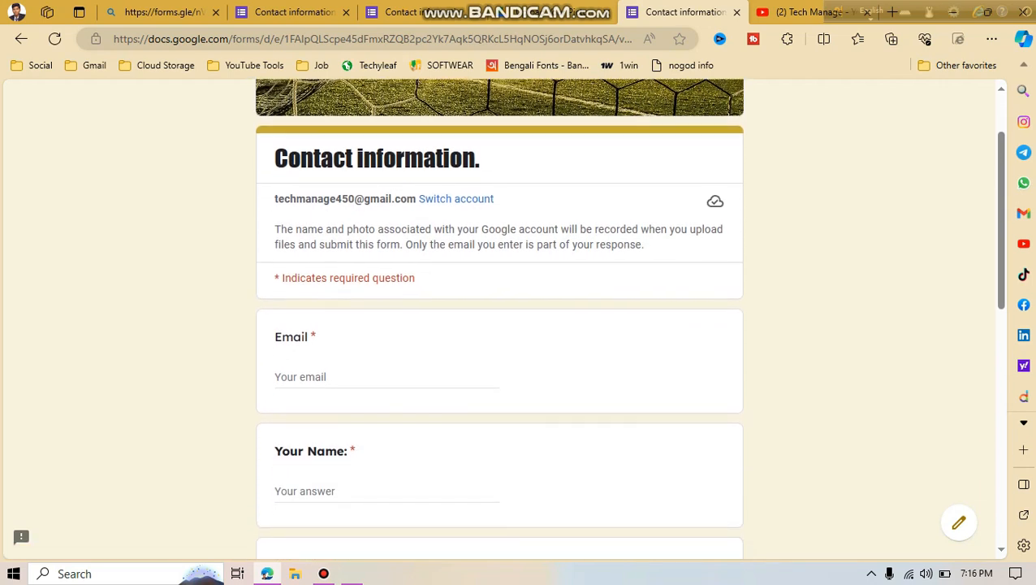
scroll(500, 325, down, 10)
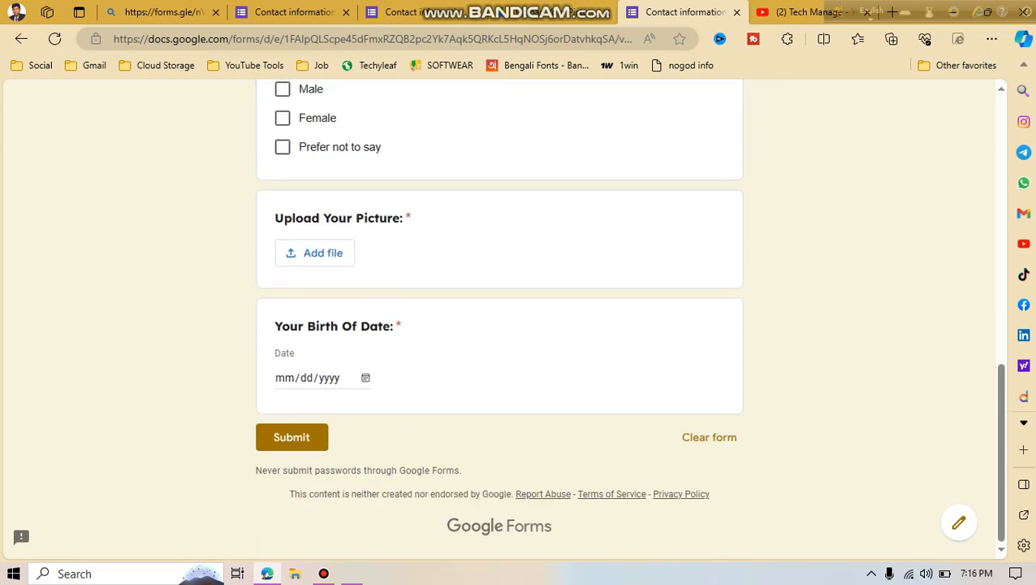
scroll(500, 325, up, 15)
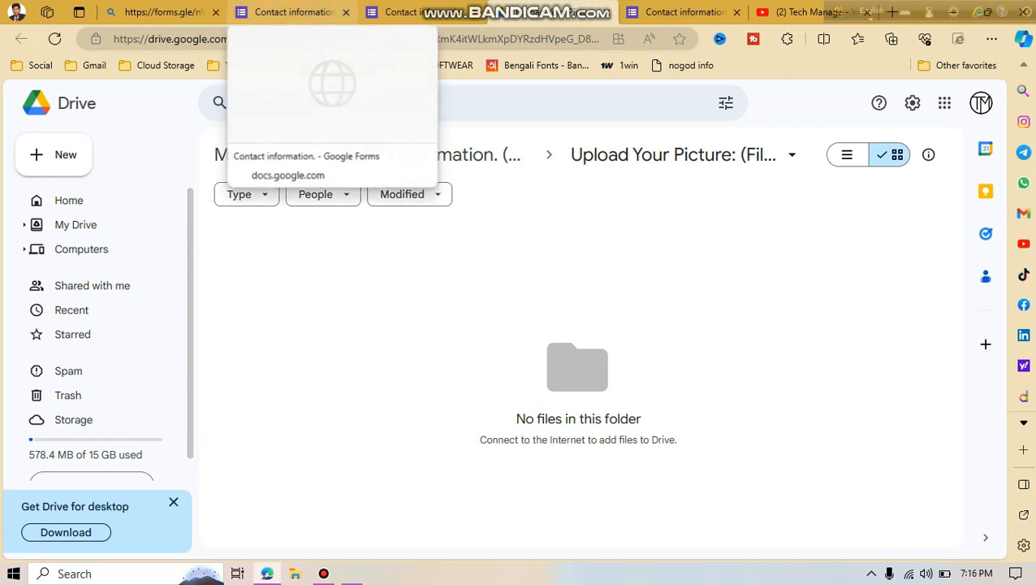
Close the Bing tab with the form link search and browse the videos of the Tech Manage YouTube channel.
click(215, 12)
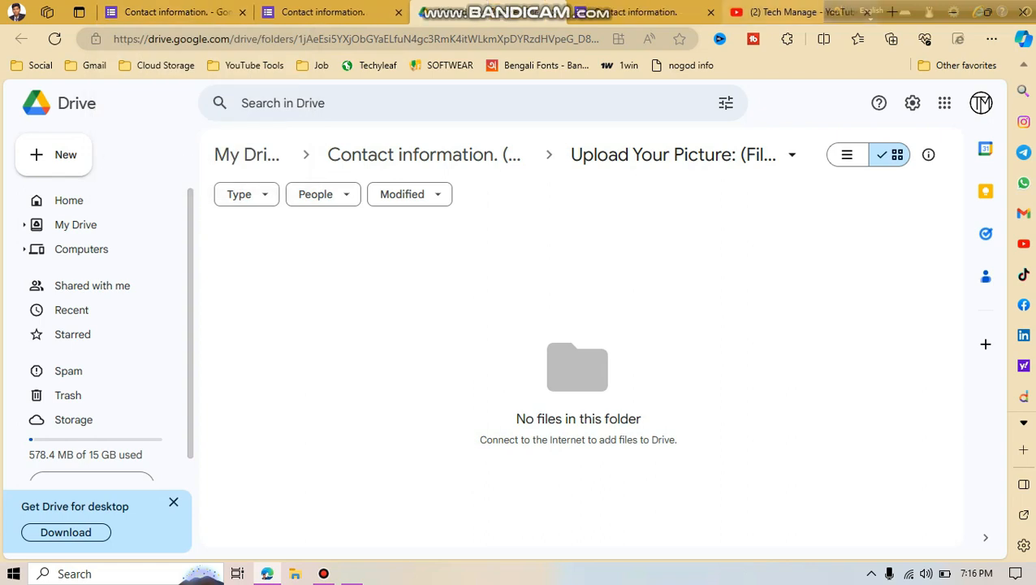
click(784, 12)
scroll(569, 365, down, 4)
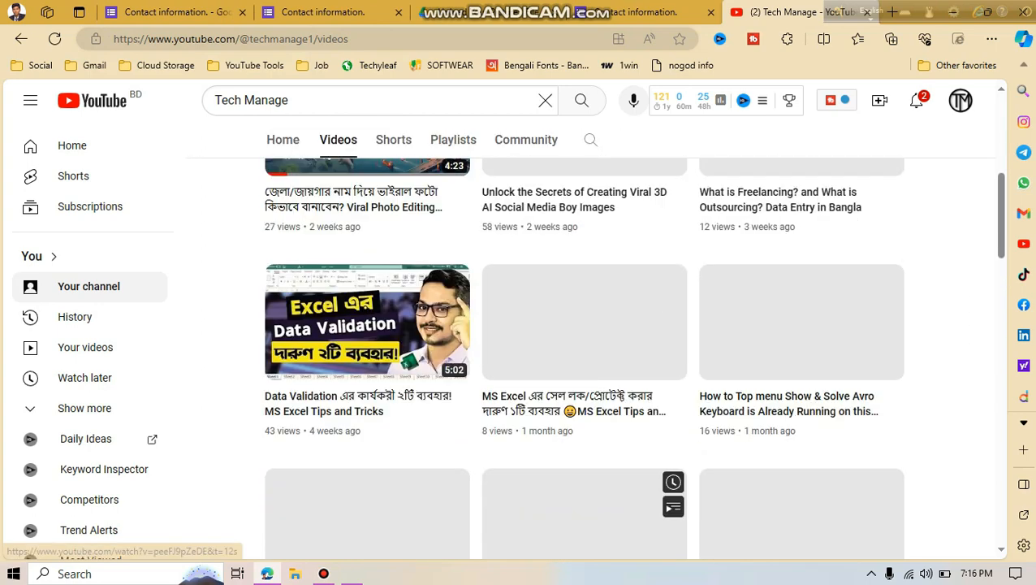
scroll(568, 366, up, 4)
scroll(569, 366, down, 9)
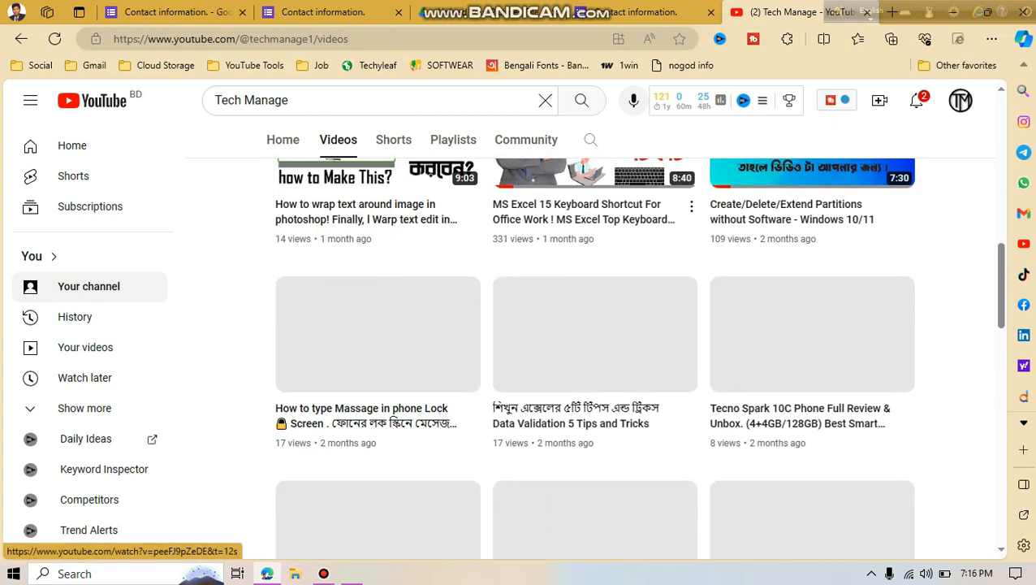
scroll(569, 366, up, 9)
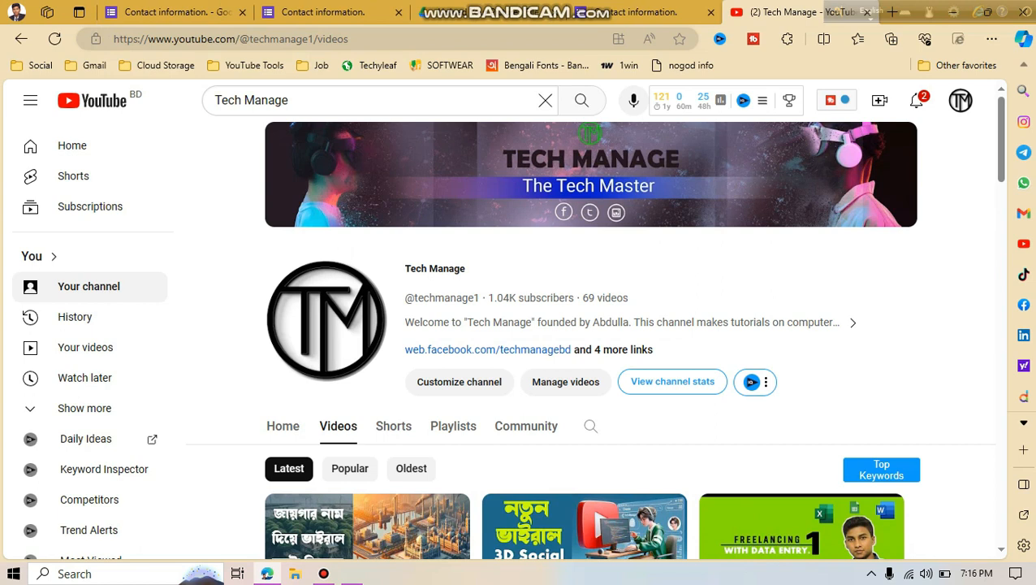